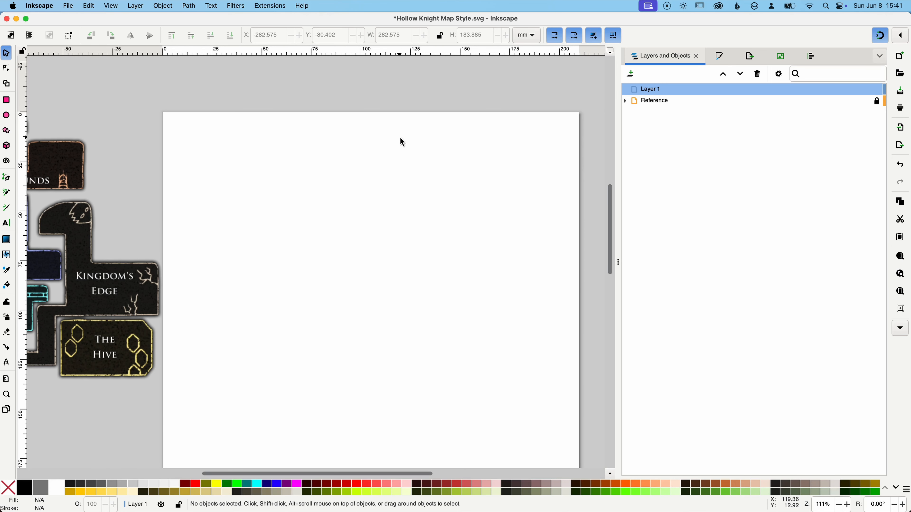
- Draw a rectangle about 102 × 67 mm on the page beside the reference map and slightly round its corners
{"action": "scroll", "coordinate": [145, 194], "scroll_direction": "left", "scroll_amount": 15}
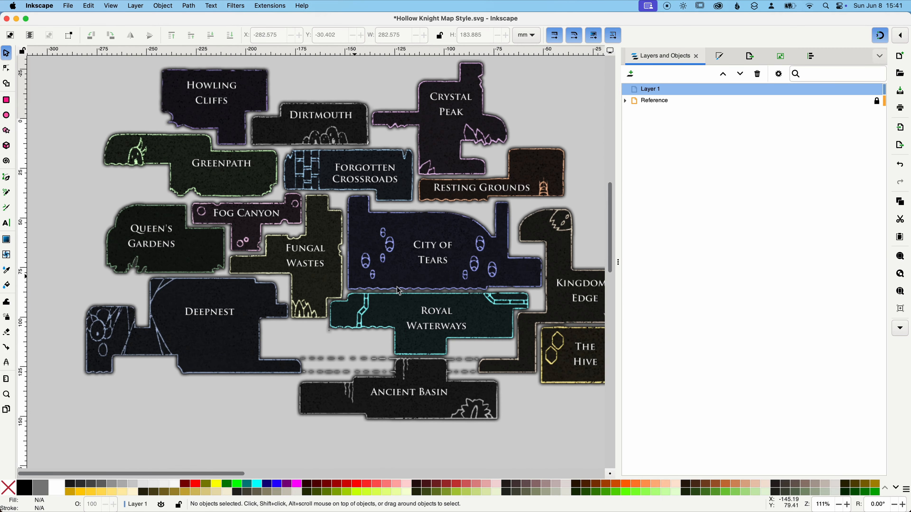
{"action": "scroll", "coordinate": [432, 267], "scroll_direction": "right", "scroll_amount": 5}
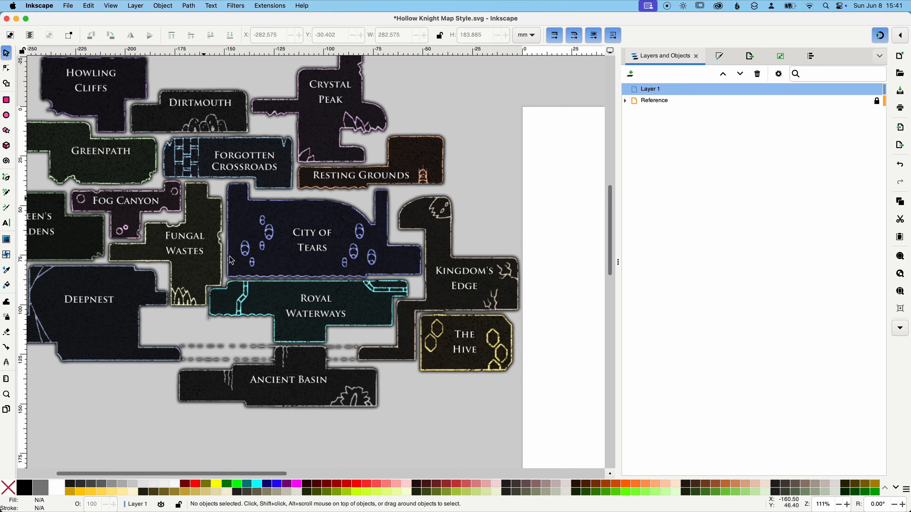
{"action": "scroll", "coordinate": [304, 294], "scroll_direction": "right", "scroll_amount": 15}
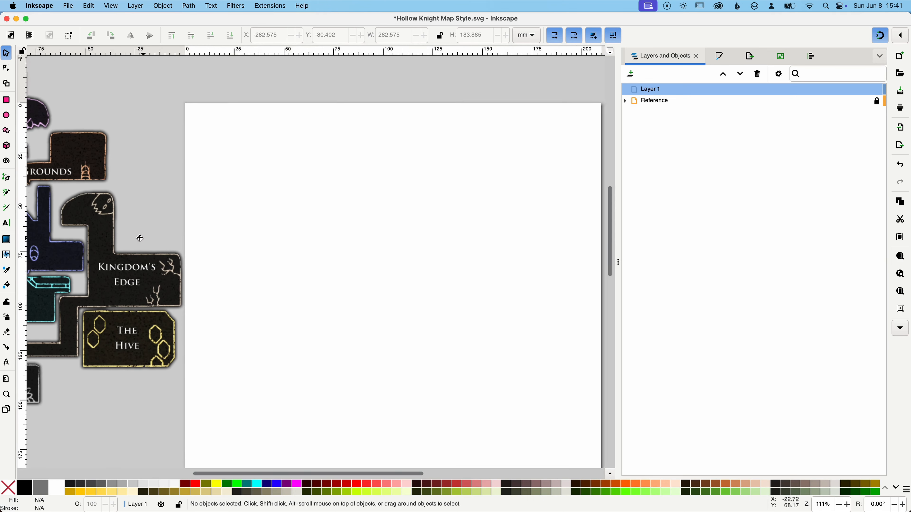
{"action": "scroll", "coordinate": [111, 231], "scroll_direction": "up", "scroll_amount": 2}
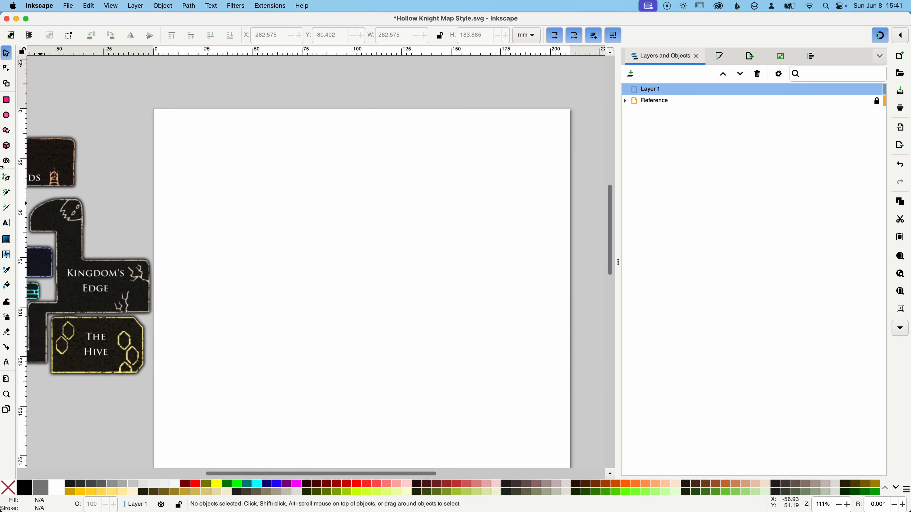
{"action": "left_click", "coordinate": [6, 100]}
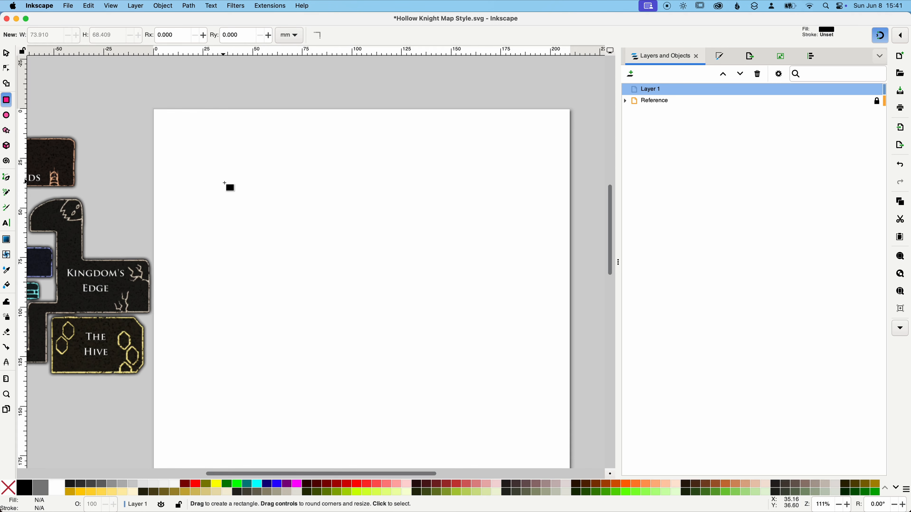
{"action": "left_click_drag", "start_coordinate": [227, 183], "coordinate": [426, 315]}
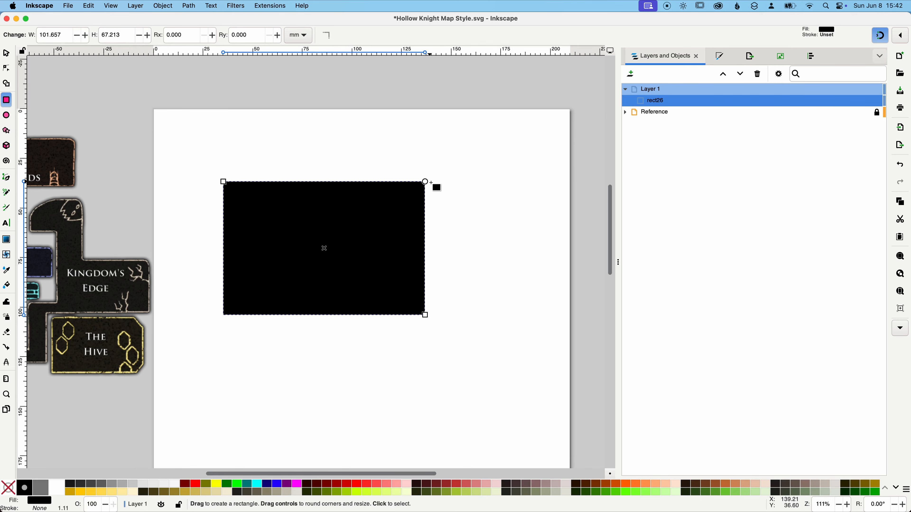
{"action": "mouse_move", "coordinate": [426, 182]}
{"action": "left_mouse_down"}
{"action": "mouse_move", "coordinate": [425, 234]}
{"action": "mouse_move", "coordinate": [425, 191]}
{"action": "left_mouse_up"}
{"action": "left_click", "coordinate": [7, 54]}
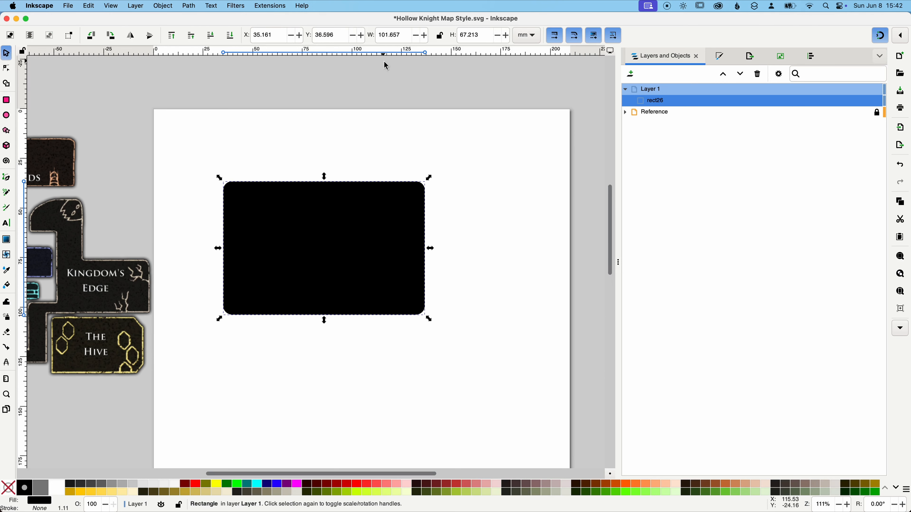
- Rename the rounded rectangle "Background" and give it a very dark green flat fill, 182019ff
{"action": "double_click", "coordinate": [663, 100]}
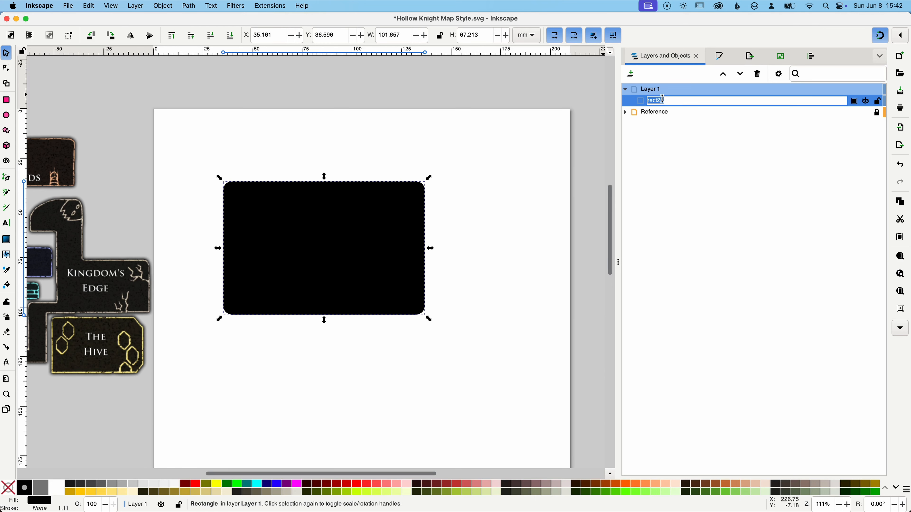
{"action": "type", "text": "Background"}
{"action": "key", "text": "Return"}
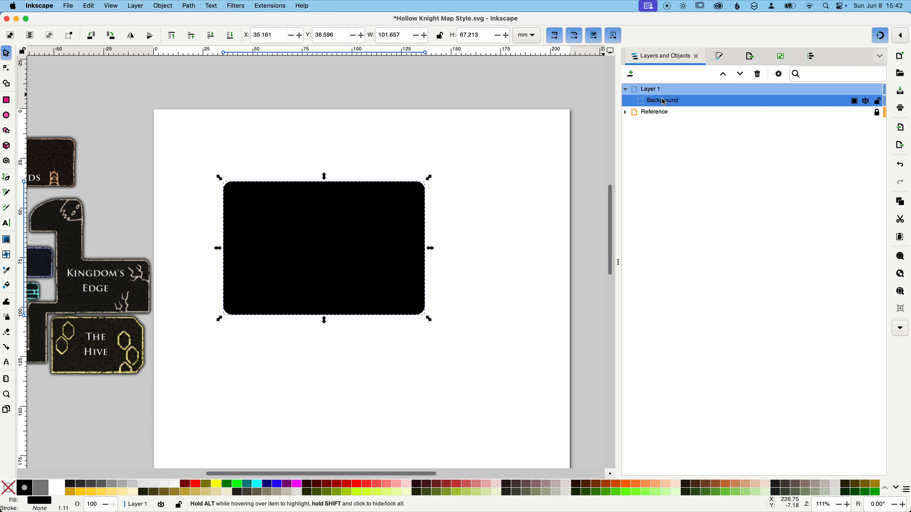
{"action": "left_click", "coordinate": [722, 57]}
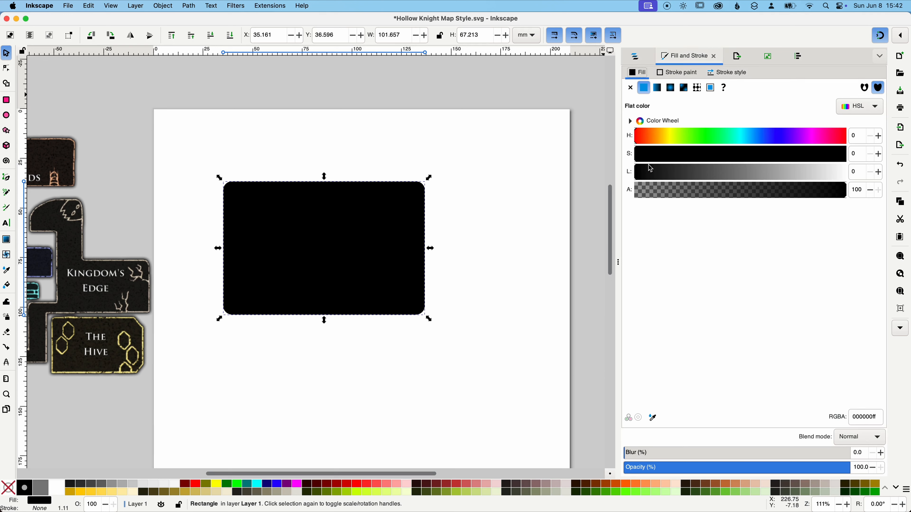
{"action": "left_click", "coordinate": [712, 140]}
{"action": "left_click_drag", "start_coordinate": [657, 156], "coordinate": [660, 176]}
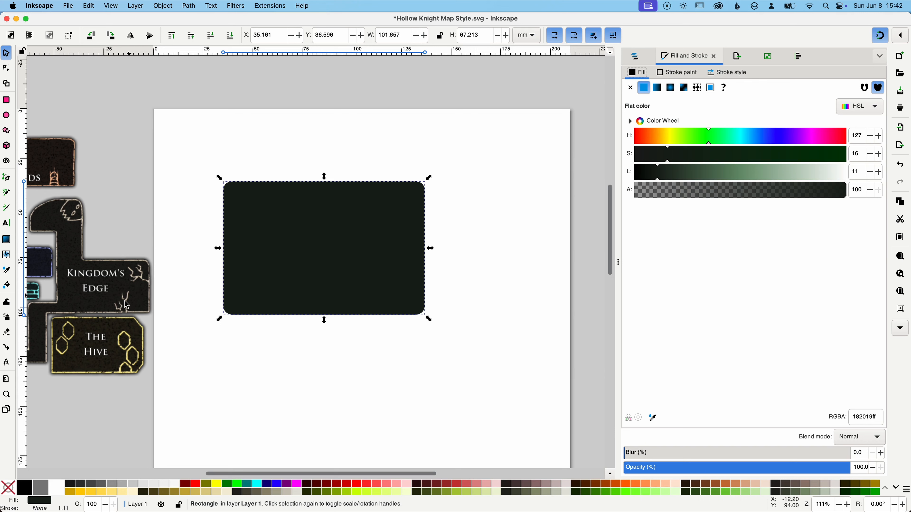
- Duplicate the Background rectangle and rename the upper copy "Forground"
{"action": "left_click", "coordinate": [646, 61]}
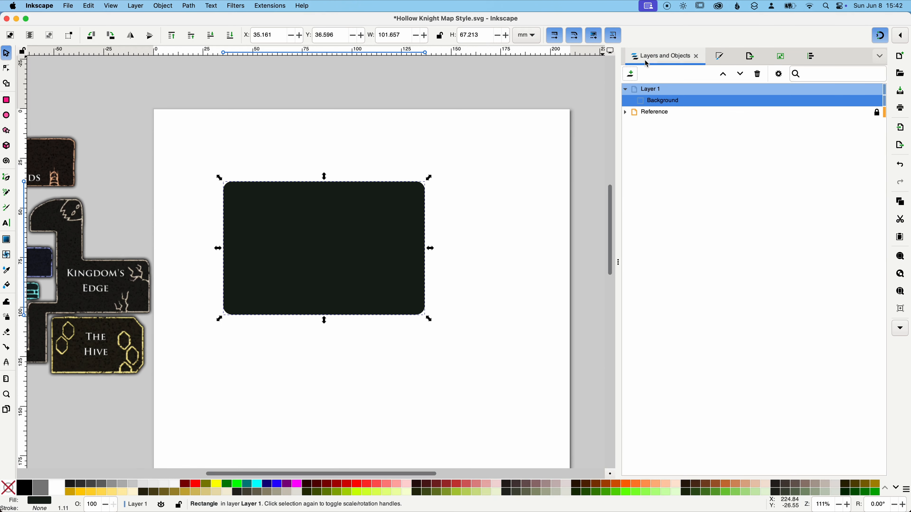
{"action": "right_click", "coordinate": [660, 104]}
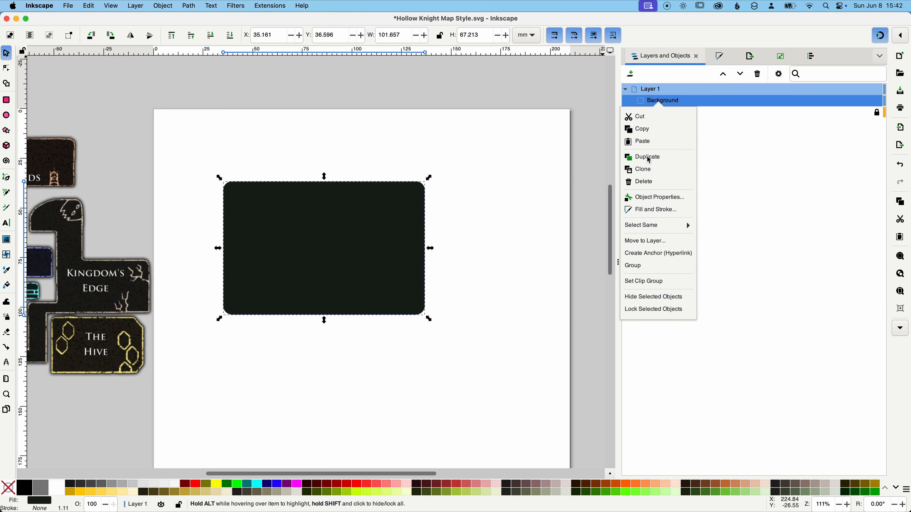
{"action": "left_click", "coordinate": [648, 155]}
{"action": "double_click", "coordinate": [660, 102]}
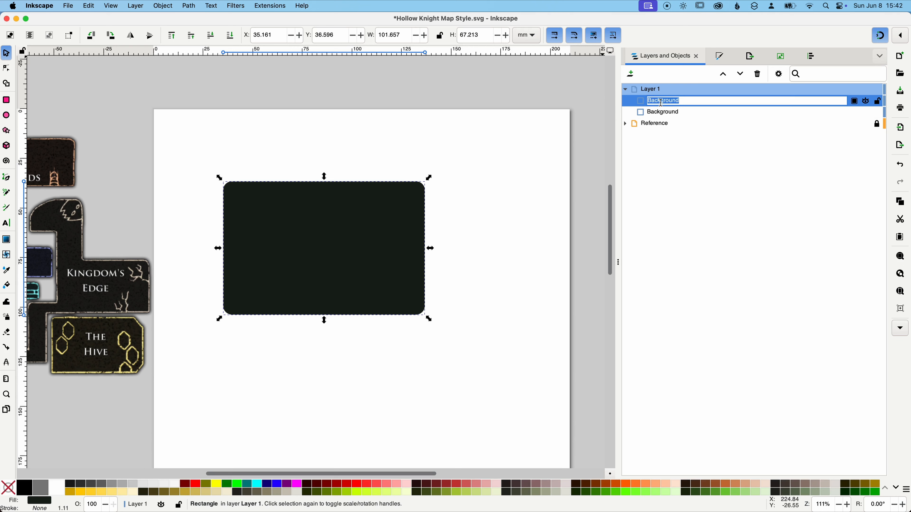
{"action": "type", "text": "For"}
{"action": "key", "text": "Return"}
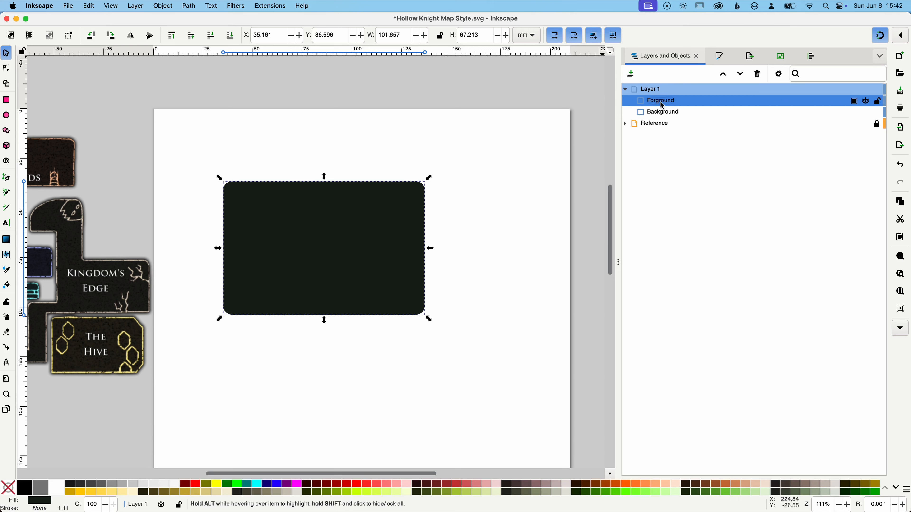
- Remove the fill from the Forground rectangle and give it a pale green flat stroke, e4ffe7ff
{"action": "left_click", "coordinate": [719, 58]}
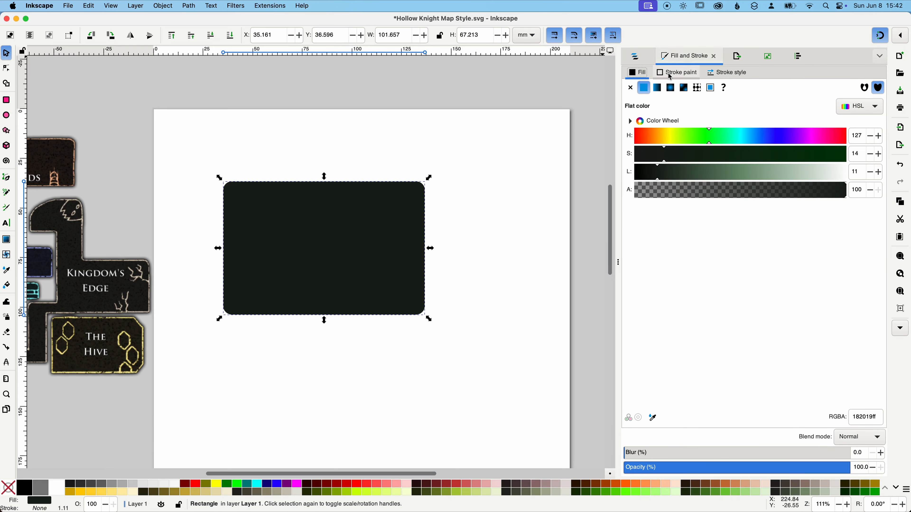
{"action": "left_click", "coordinate": [629, 88]}
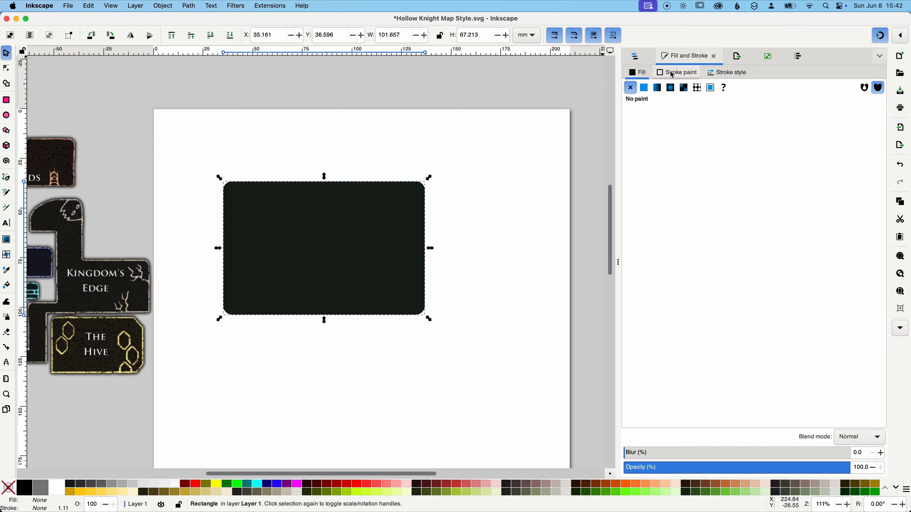
{"action": "left_click", "coordinate": [674, 74]}
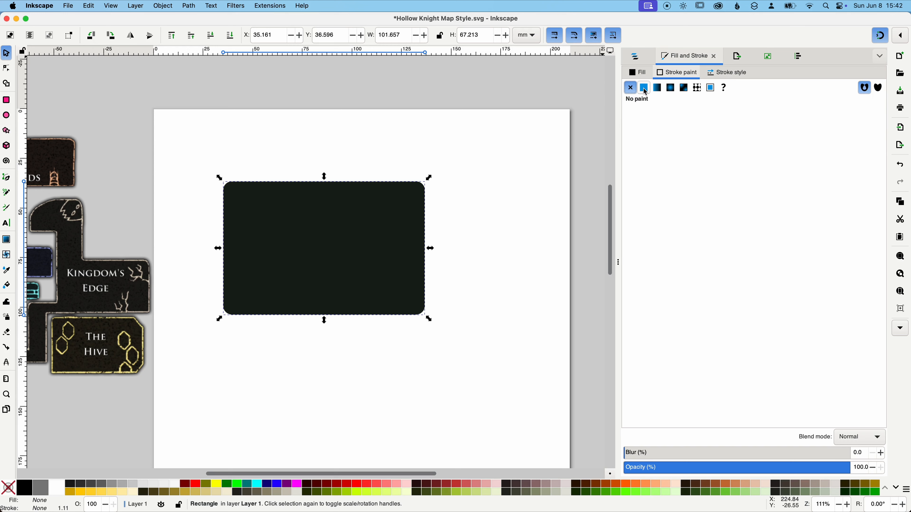
{"action": "left_click", "coordinate": [644, 88]}
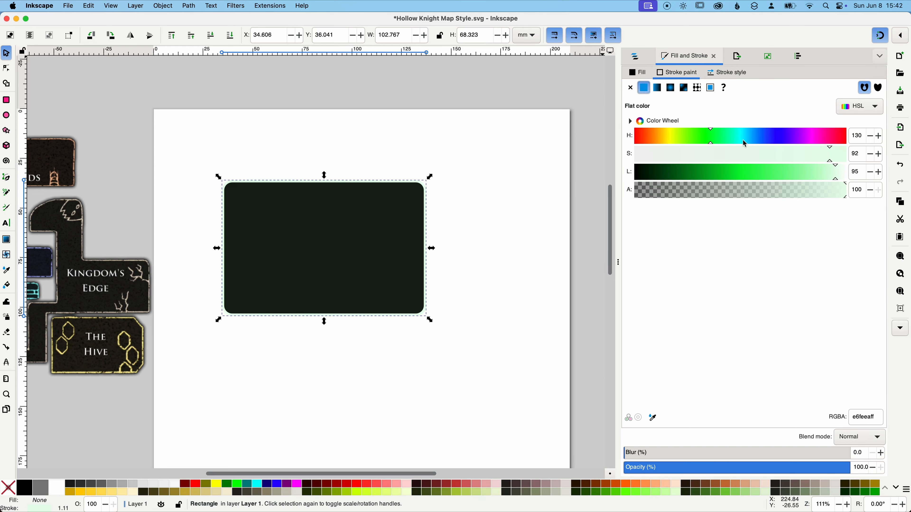
{"action": "left_click_drag", "start_coordinate": [835, 176], "coordinate": [833, 173]}
- Set the Forground rectangle's stroke width to 0.910 mm
{"action": "scroll", "coordinate": [434, 198], "scroll_direction": "up", "scroll_amount": 1}
{"action": "scroll", "coordinate": [435, 200], "scroll_direction": "up", "scroll_amount": 4}
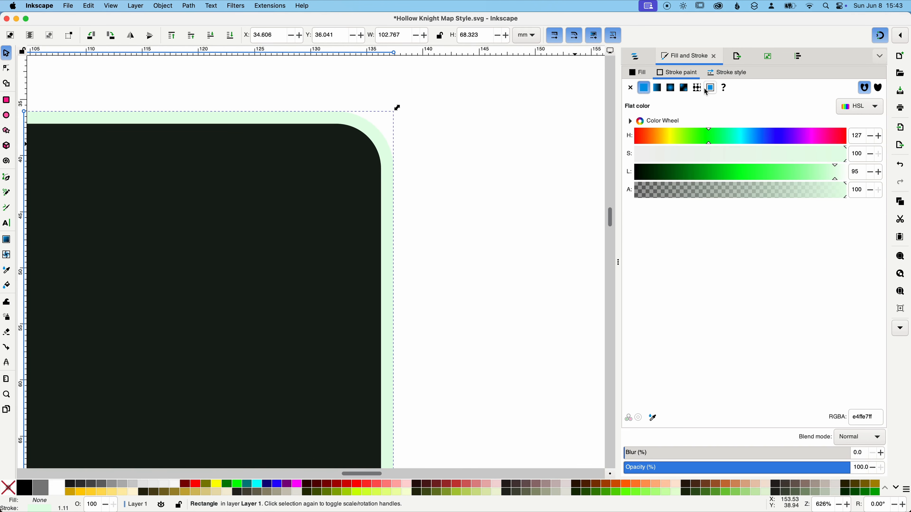
{"action": "left_click", "coordinate": [726, 73]}
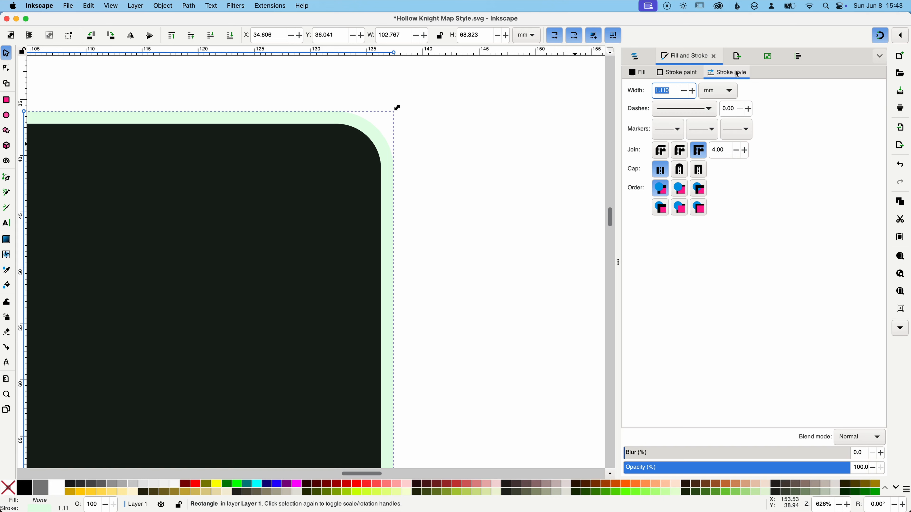
{"action": "left_click", "coordinate": [695, 93]}
{"action": "left_click", "coordinate": [685, 94]}
{"action": "left_click", "coordinate": [685, 94]}
{"action": "left_click", "coordinate": [685, 94]}
{"action": "left_click", "coordinate": [685, 94]}
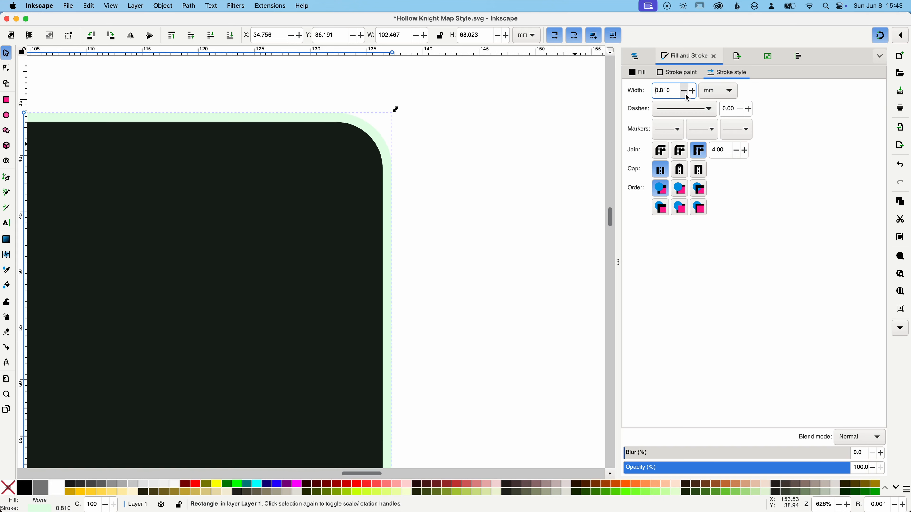
{"action": "left_click", "coordinate": [692, 96]}
{"action": "left_click", "coordinate": [692, 95]}
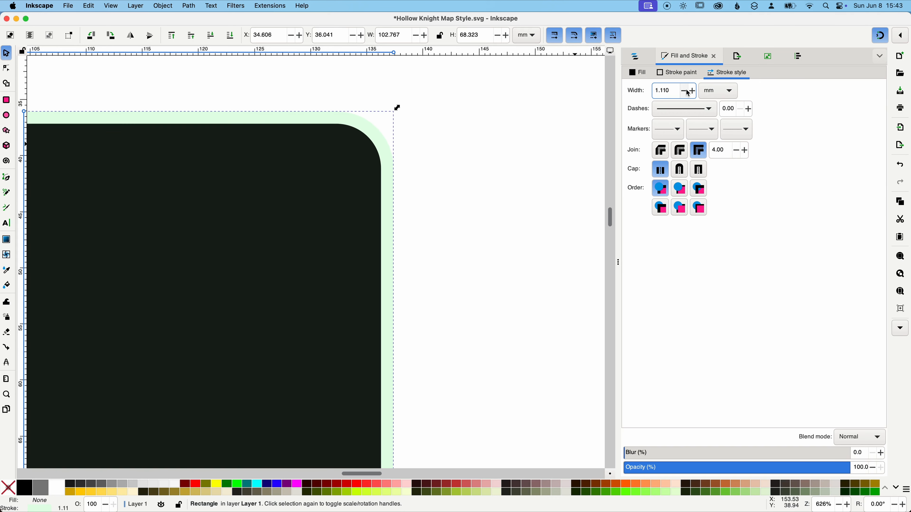
{"action": "left_click", "coordinate": [686, 93]}
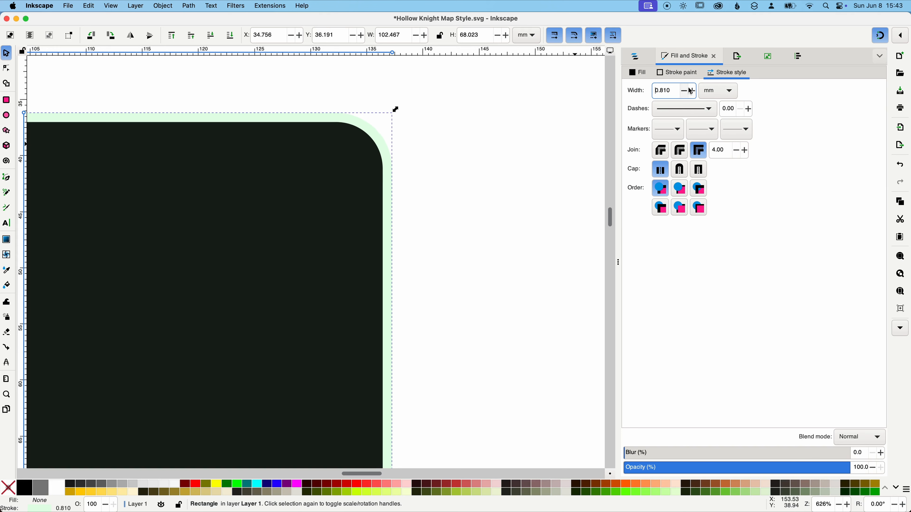
{"action": "left_click", "coordinate": [677, 72]}
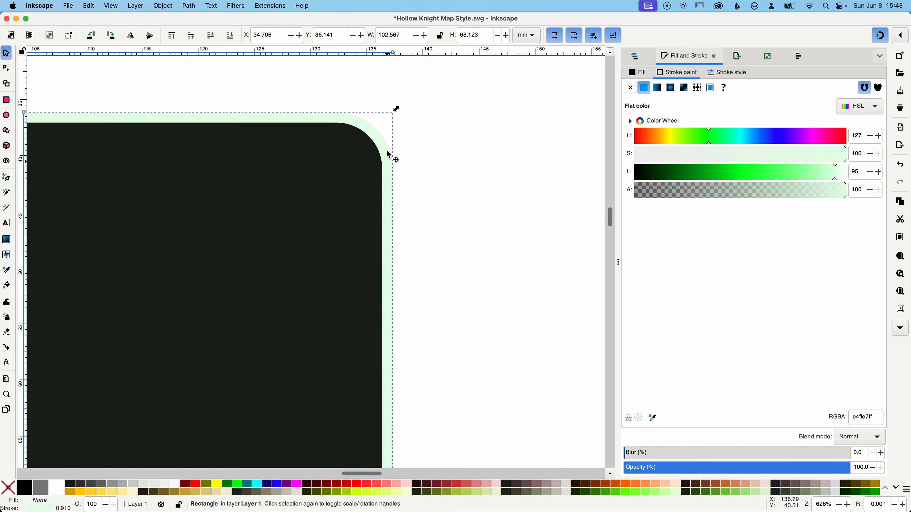
- Compare the rectangle with and without its pale green outline by undoing and restoring the stroke
{"action": "scroll", "coordinate": [391, 190], "scroll_direction": "down", "scroll_amount": 4}
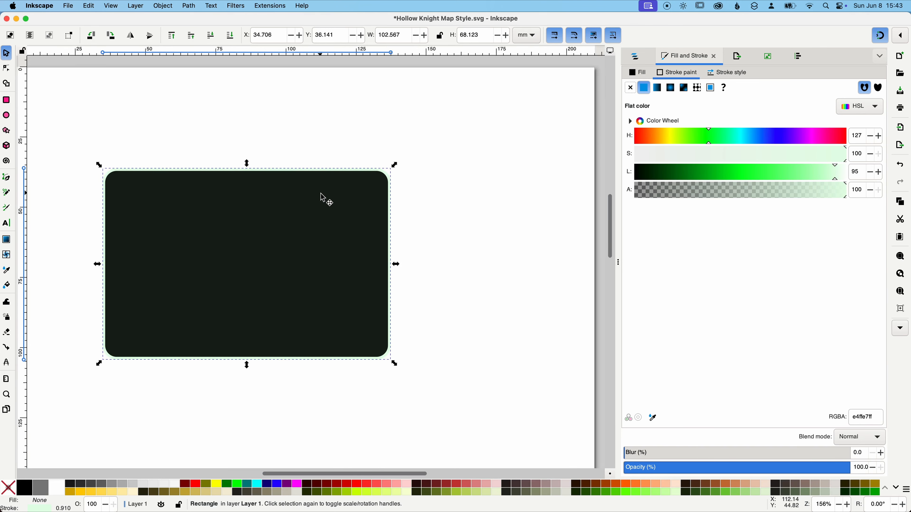
{"action": "scroll", "coordinate": [321, 199], "scroll_direction": "down", "scroll_amount": 2}
{"action": "scroll", "coordinate": [322, 197], "scroll_direction": "up", "scroll_amount": 2}
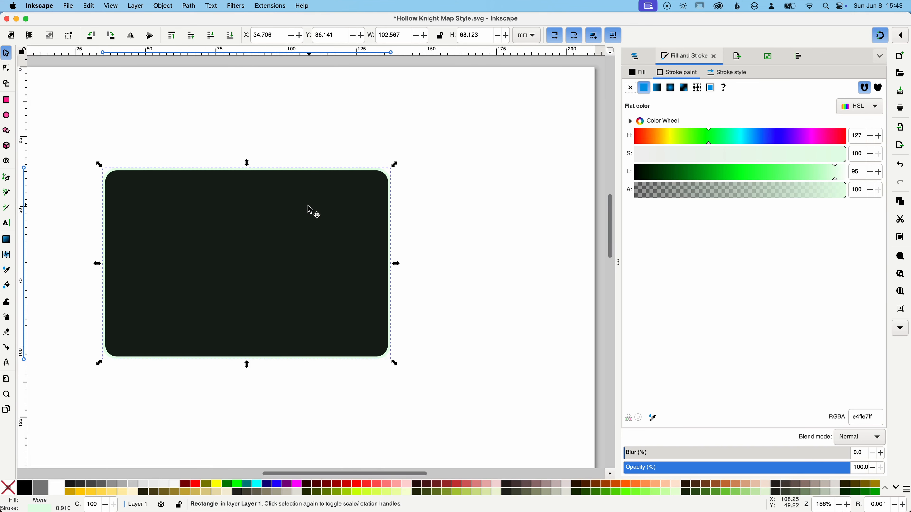
{"action": "key", "text": "ctrl+z"}
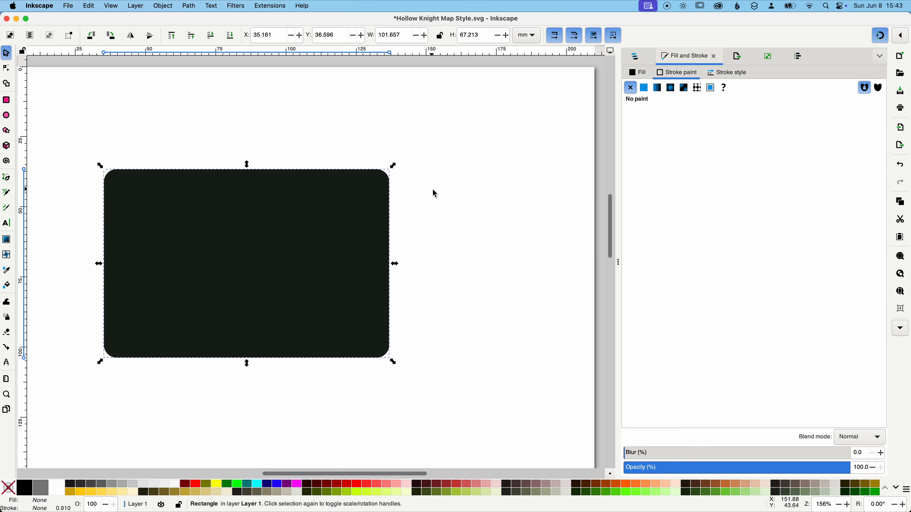
{"action": "key", "text": "ctrl+shift+z"}
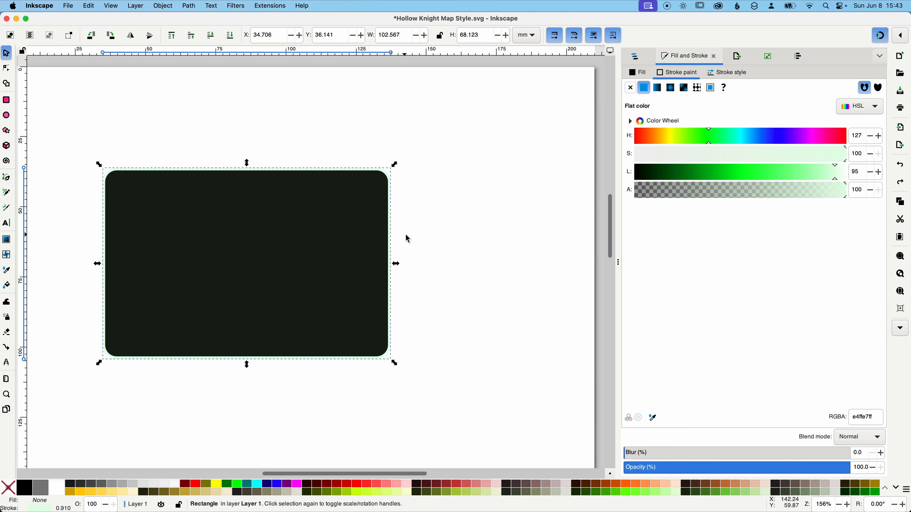
- Examine the outlined rectangle beside the reference map at different zoom levels and activate the Zoom tool
{"action": "scroll", "coordinate": [405, 234], "scroll_direction": "down", "scroll_amount": 2}
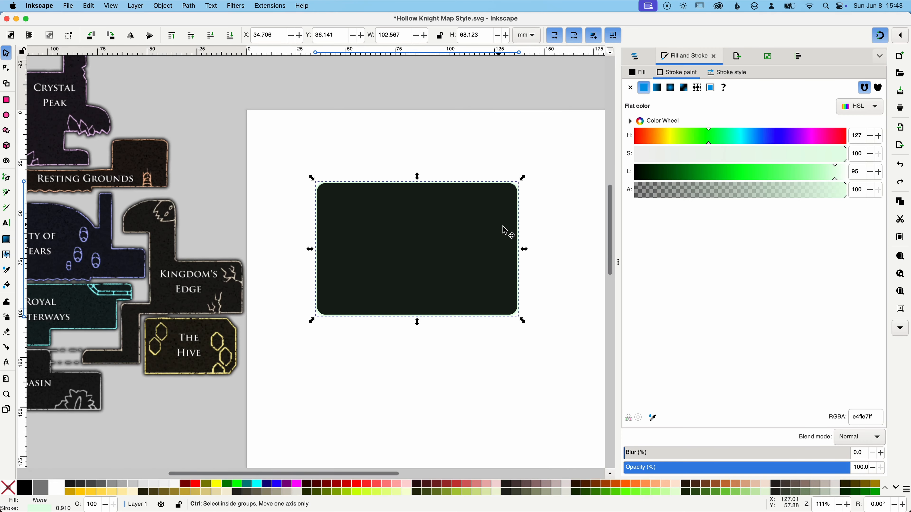
{"action": "scroll", "coordinate": [505, 231], "scroll_direction": "up", "scroll_amount": 1}
{"action": "scroll", "coordinate": [536, 224], "scroll_direction": "down", "scroll_amount": 2}
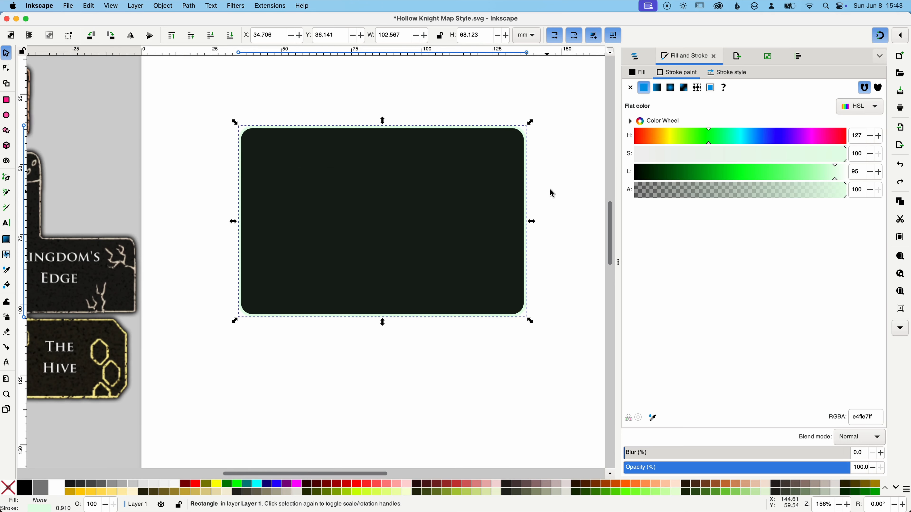
{"action": "scroll", "coordinate": [547, 198], "scroll_direction": "down", "scroll_amount": 4}
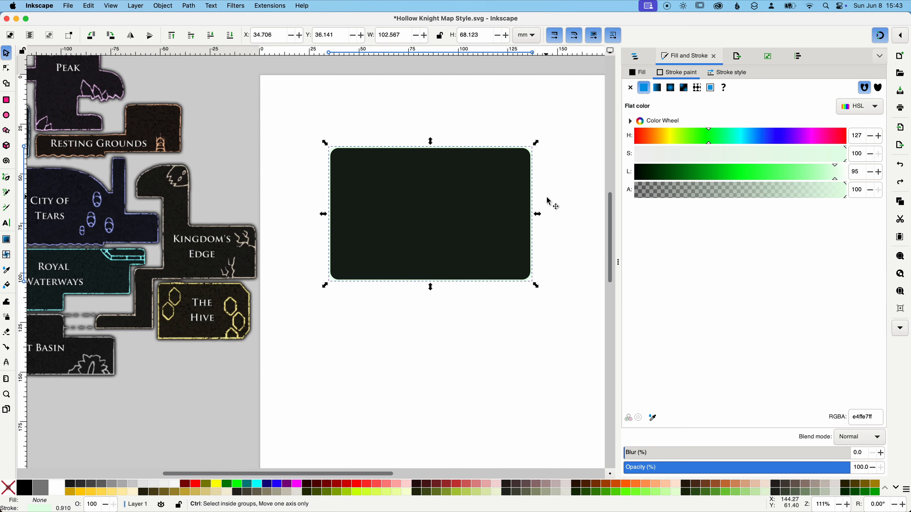
{"action": "scroll", "coordinate": [550, 201], "scroll_direction": "up", "scroll_amount": 4}
{"action": "scroll", "coordinate": [549, 201], "scroll_direction": "down", "scroll_amount": 4}
{"action": "scroll", "coordinate": [548, 201], "scroll_direction": "up", "scroll_amount": 4}
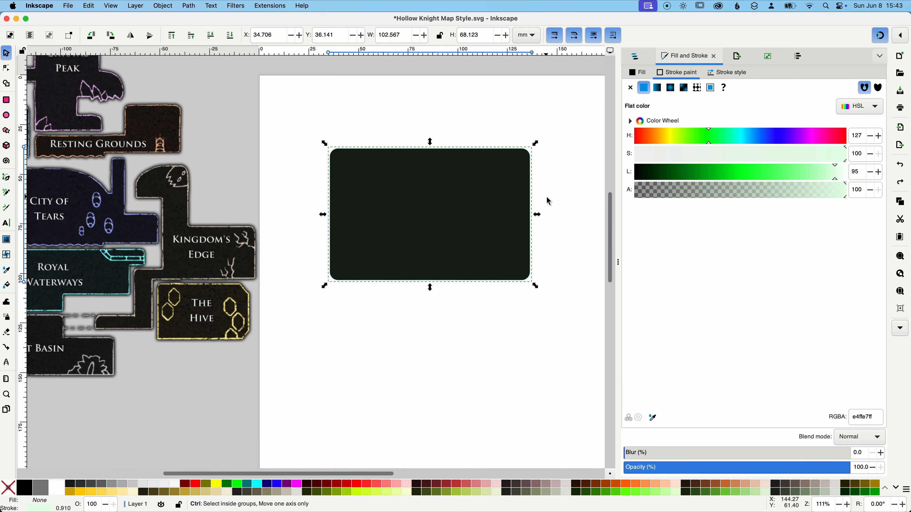
{"action": "scroll", "coordinate": [548, 200], "scroll_direction": "down", "scroll_amount": 1}
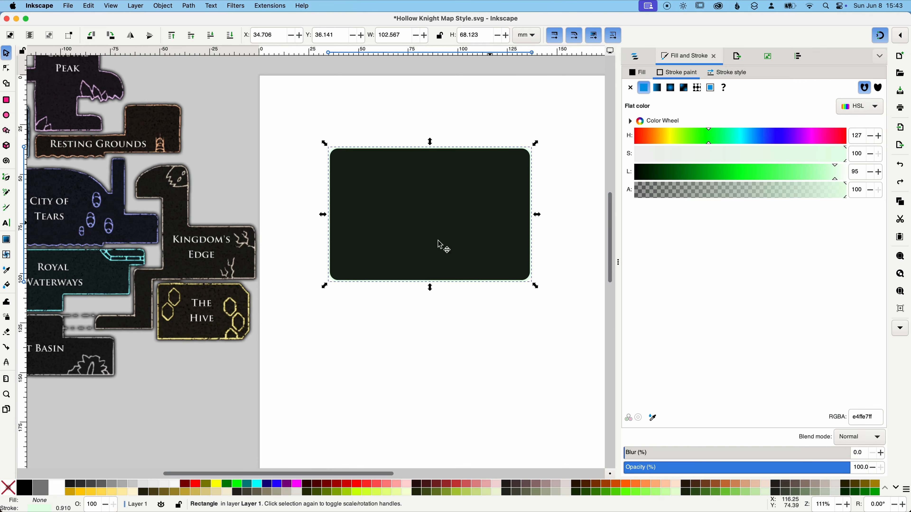
{"action": "left_click", "coordinate": [6, 395]}
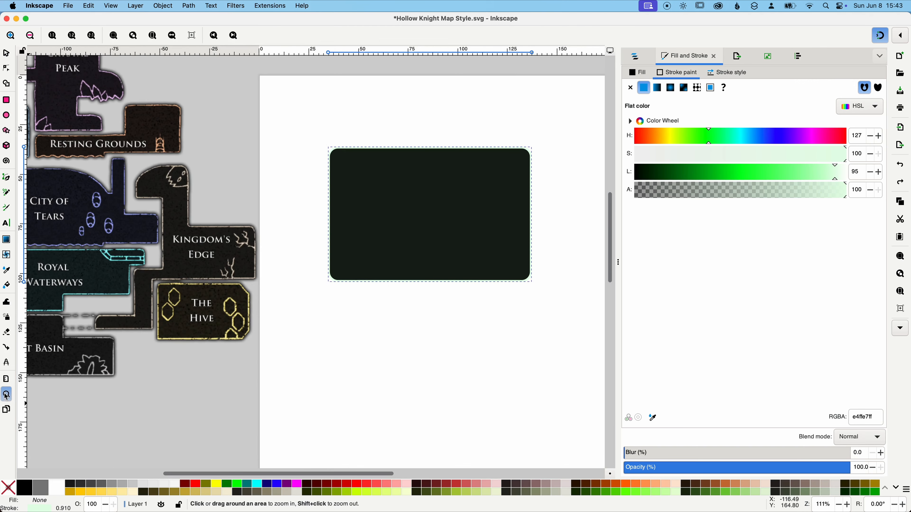
{"action": "left_click", "coordinate": [10, 37]}
{"action": "left_click", "coordinate": [9, 37]}
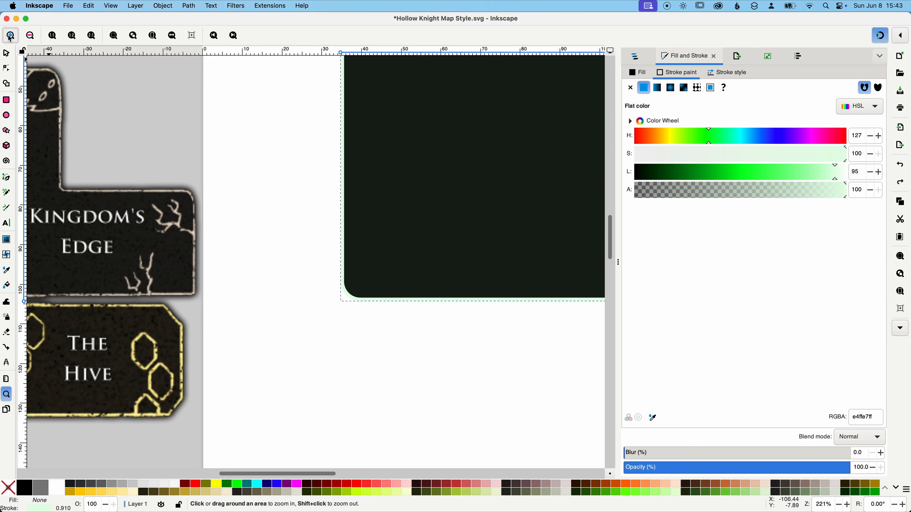
{"action": "left_click", "coordinate": [10, 37]}
{"action": "double_click", "coordinate": [31, 37]}
{"action": "left_click", "coordinate": [31, 37]}
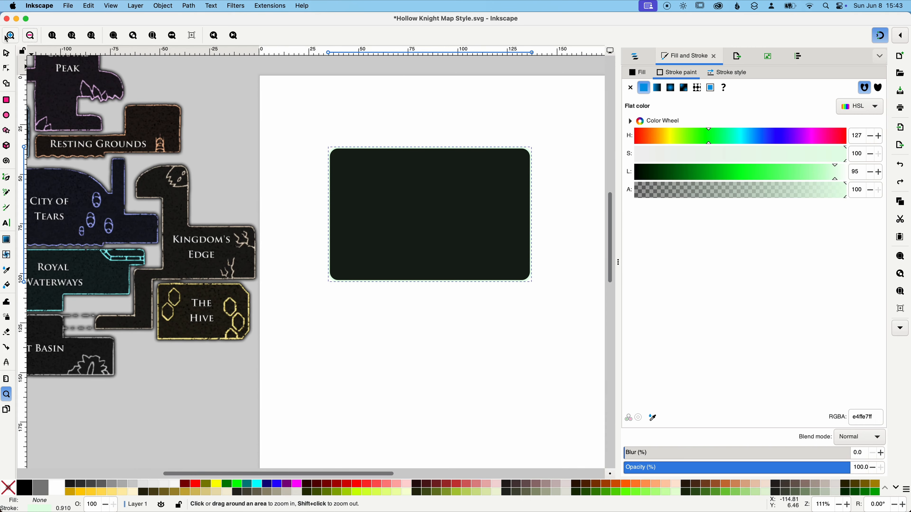
- Move the Background rectangle away from the outline to tell the two objects apart, undo the move, and clear the selection
{"action": "left_click", "coordinate": [6, 53]}
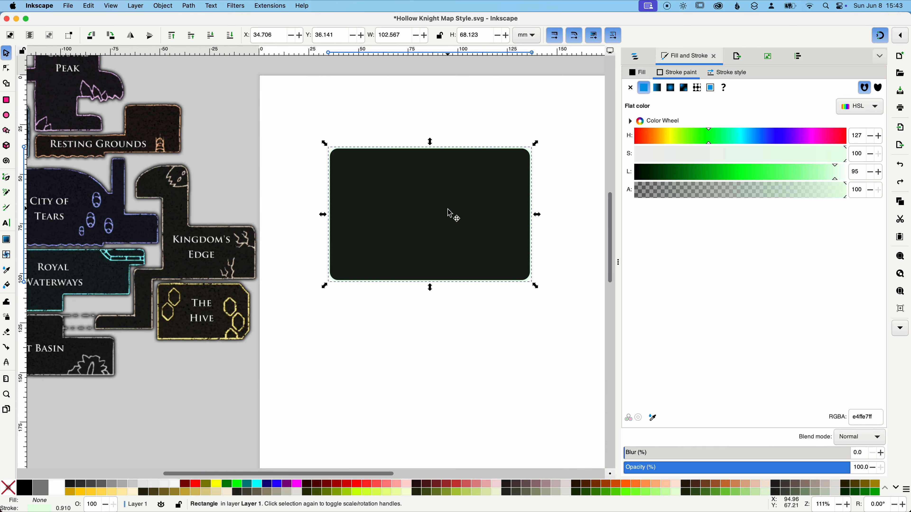
{"action": "left_click", "coordinate": [635, 59]}
{"action": "mouse_move", "coordinate": [494, 198]}
{"action": "left_mouse_down"}
{"action": "mouse_move", "coordinate": [525, 175]}
{"action": "mouse_move", "coordinate": [528, 259]}
{"action": "mouse_move", "coordinate": [447, 205]}
{"action": "mouse_move", "coordinate": [436, 235]}
{"action": "mouse_move", "coordinate": [549, 271]}
{"action": "left_mouse_up"}
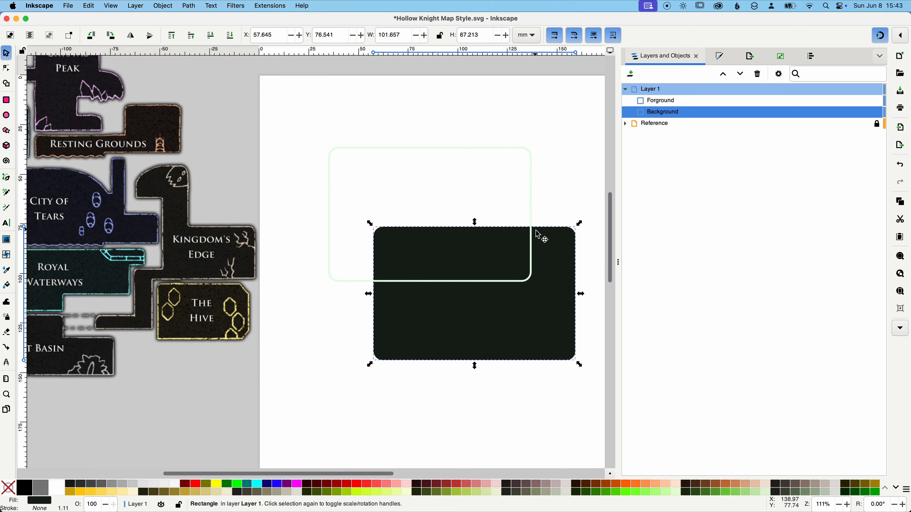
{"action": "key", "text": "ctrl+z"}
{"action": "left_click", "coordinate": [683, 101]}
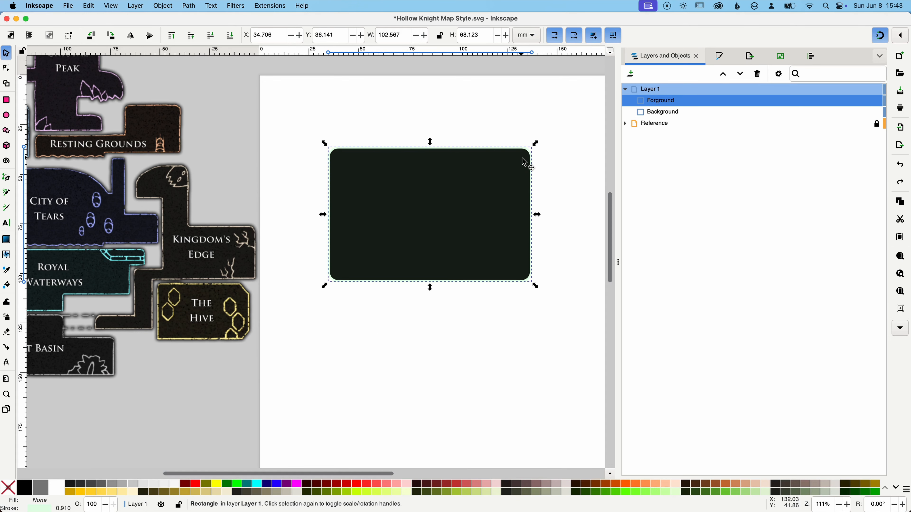
{"action": "left_click_drag", "start_coordinate": [525, 149], "coordinate": [490, 174]}
{"action": "key", "text": "ctrl+z"}
{"action": "key", "text": "space"}
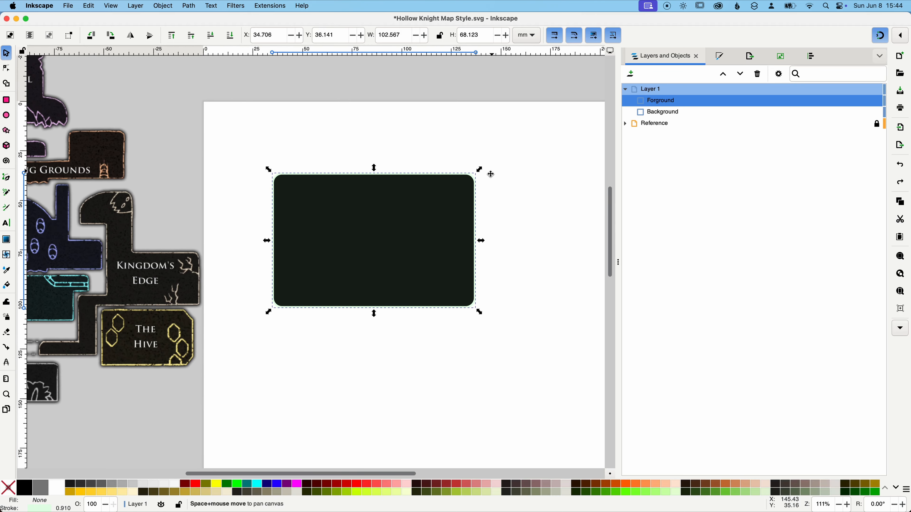
{"action": "left_click", "coordinate": [527, 152]}
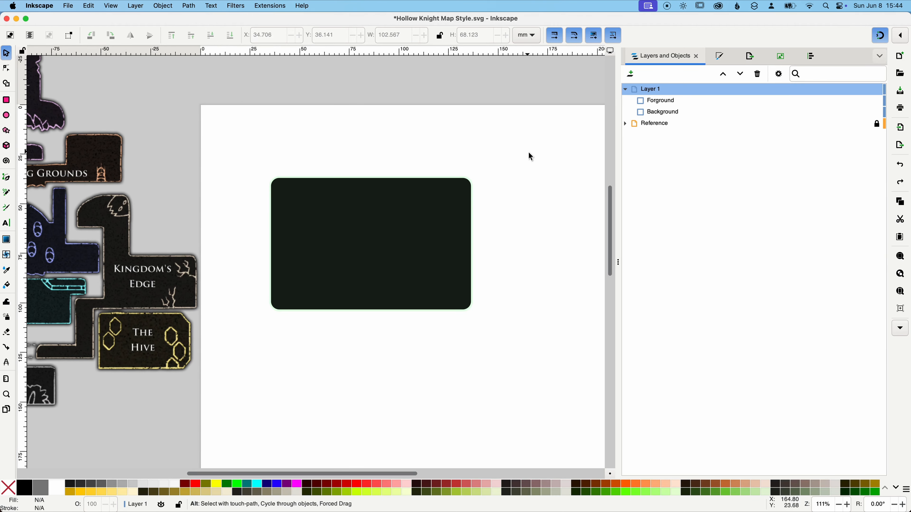
- Import noise textures.png from Finder's Sources folder into the drawing as an embedded image at the file's DPI
{"action": "key", "text": "super+Tab"}
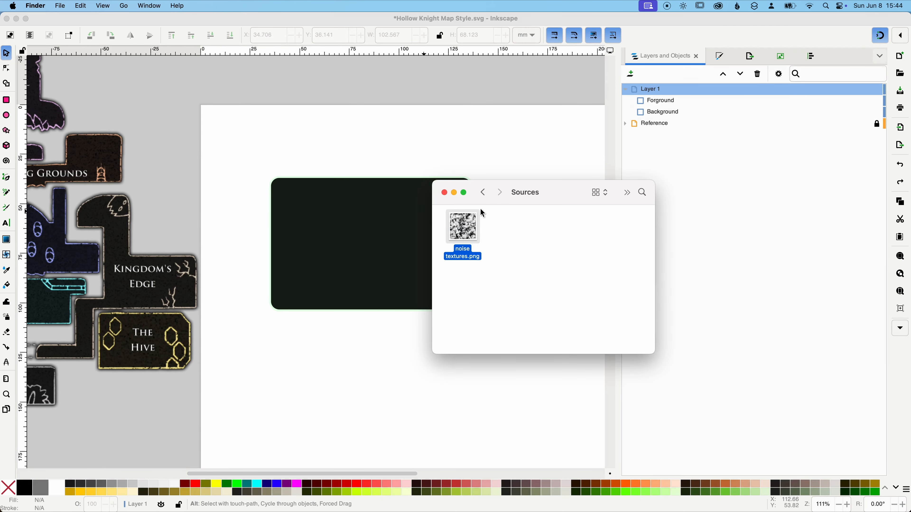
{"action": "left_click_drag", "start_coordinate": [462, 238], "coordinate": [406, 136]}
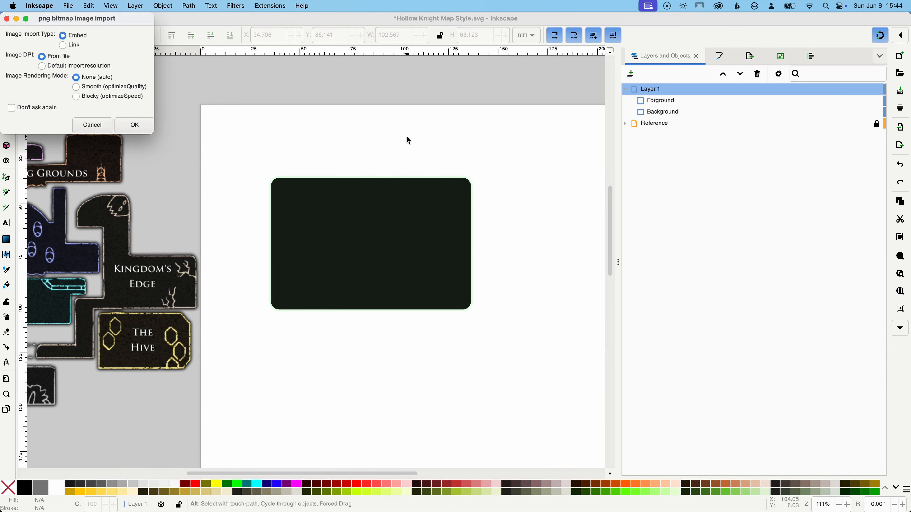
{"action": "left_click", "coordinate": [138, 125]}
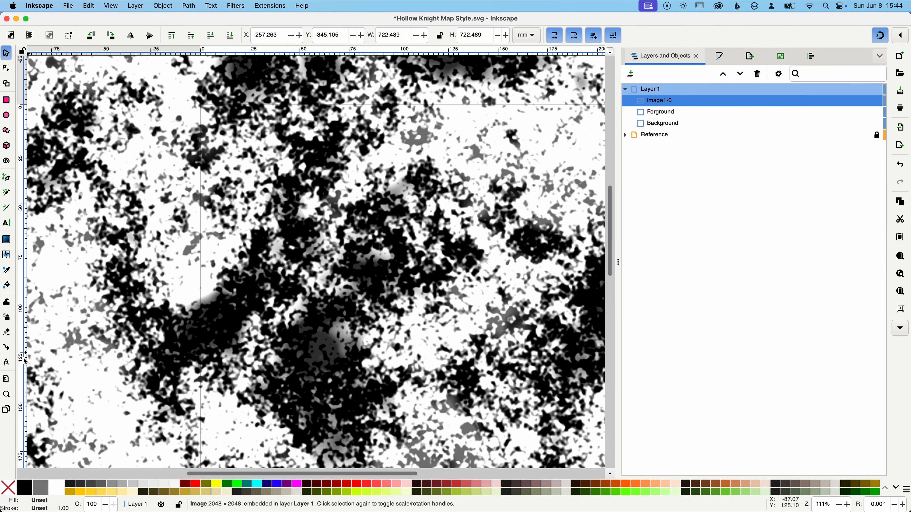
- Scale the imported noise image down to about 150 mm square and position it so it covers both rectangles
{"action": "left_click", "coordinate": [7, 394]}
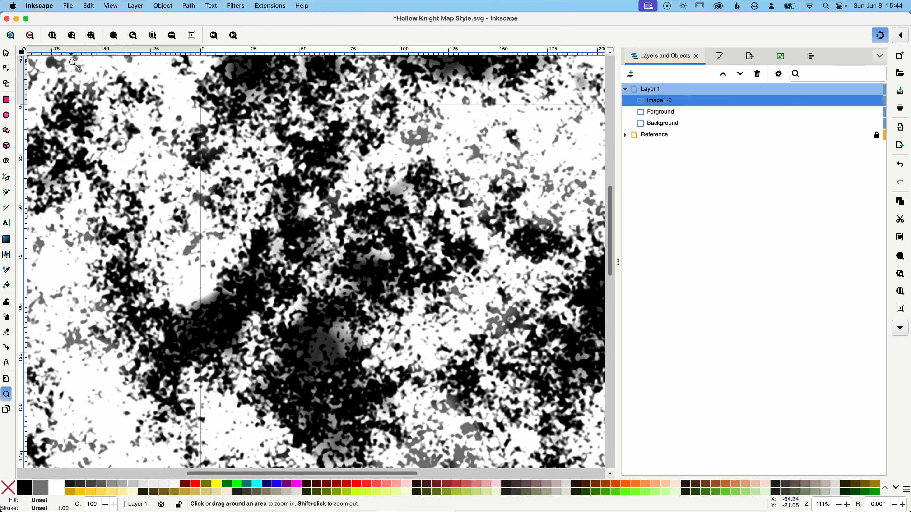
{"action": "left_click", "coordinate": [31, 35]}
{"action": "left_click", "coordinate": [30, 35]}
{"action": "left_click", "coordinate": [30, 35]}
{"action": "left_click", "coordinate": [30, 35]}
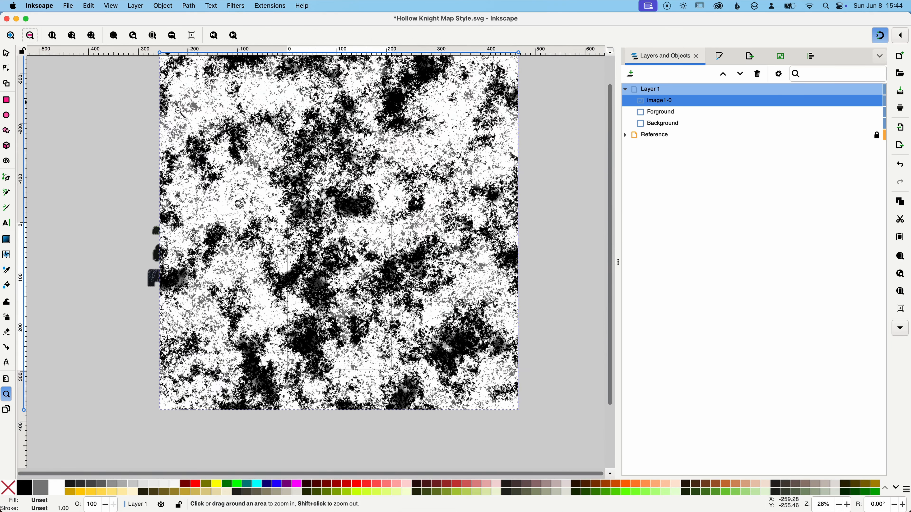
{"action": "key", "text": "s"}
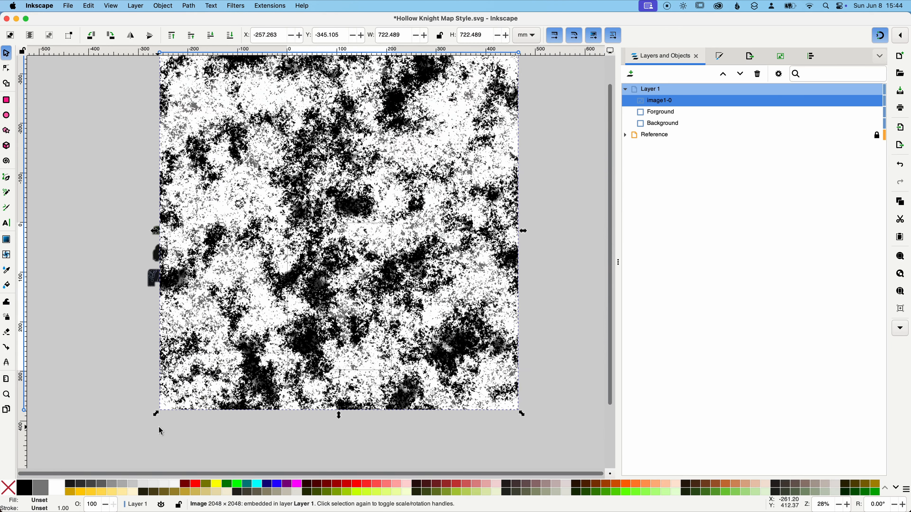
{"action": "left_click_drag", "start_coordinate": [156, 414], "coordinate": [406, 176]}
{"action": "left_click_drag", "start_coordinate": [462, 114], "coordinate": [344, 276]}
{"action": "left_click_drag", "start_coordinate": [290, 219], "coordinate": [330, 261]}
{"action": "left_click_drag", "start_coordinate": [365, 293], "coordinate": [329, 261]}
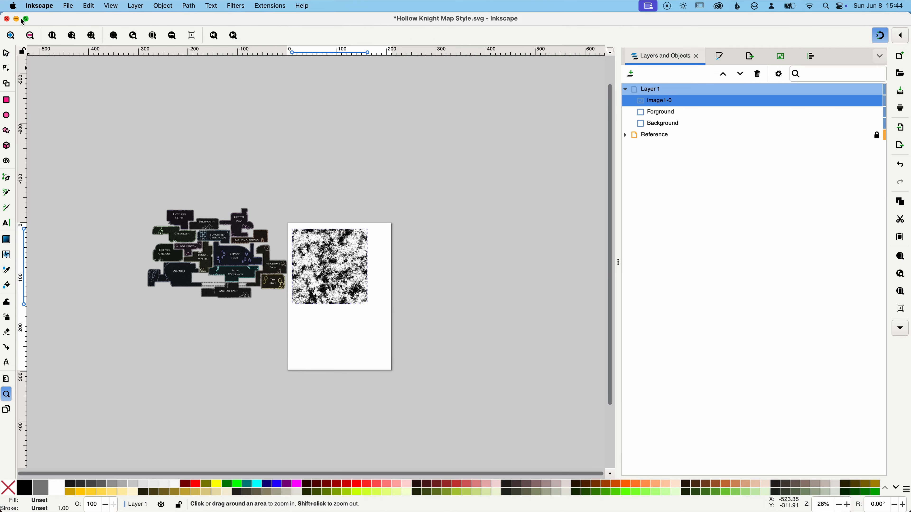
- Rename the imported noise image object in Layer 1 as Noise
{"action": "left_click", "coordinate": [12, 36]}
{"action": "left_click", "coordinate": [11, 35]}
{"action": "left_click", "coordinate": [11, 36]}
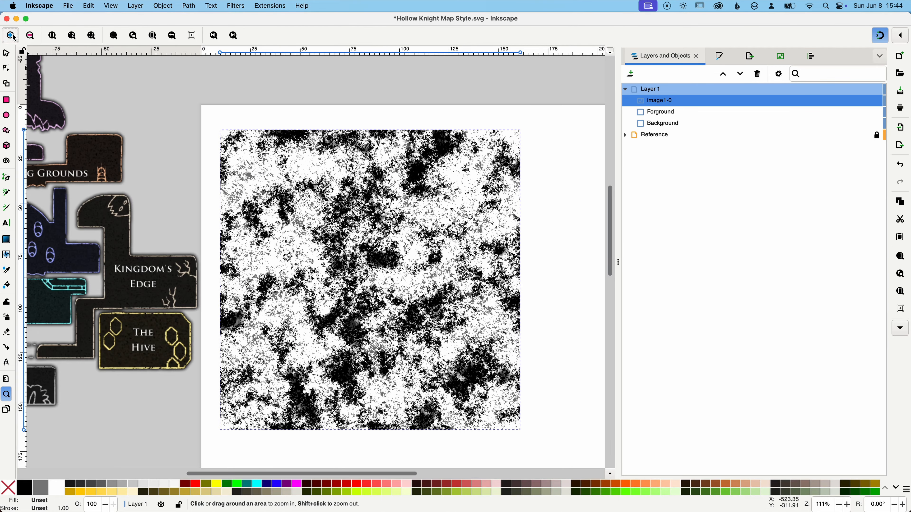
{"action": "left_click", "coordinate": [664, 116]}
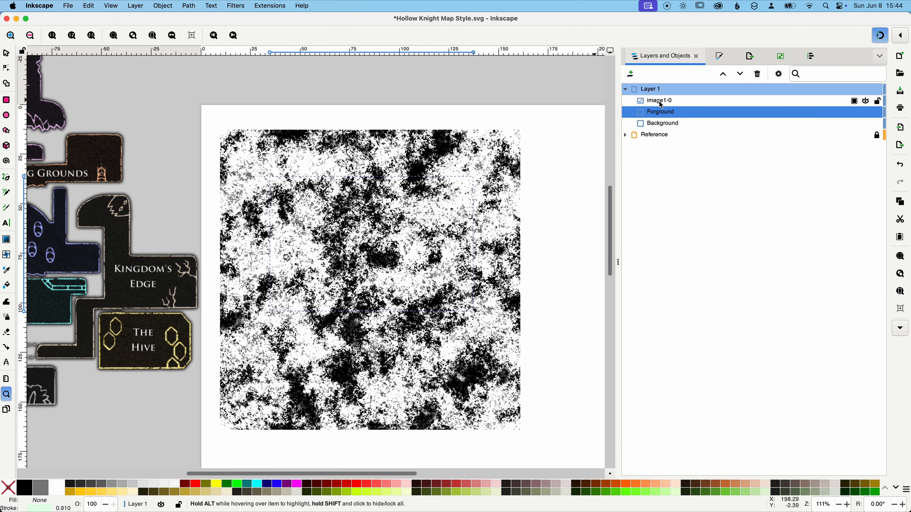
{"action": "double_click", "coordinate": [659, 101]}
{"action": "type", "text": "Noise"}
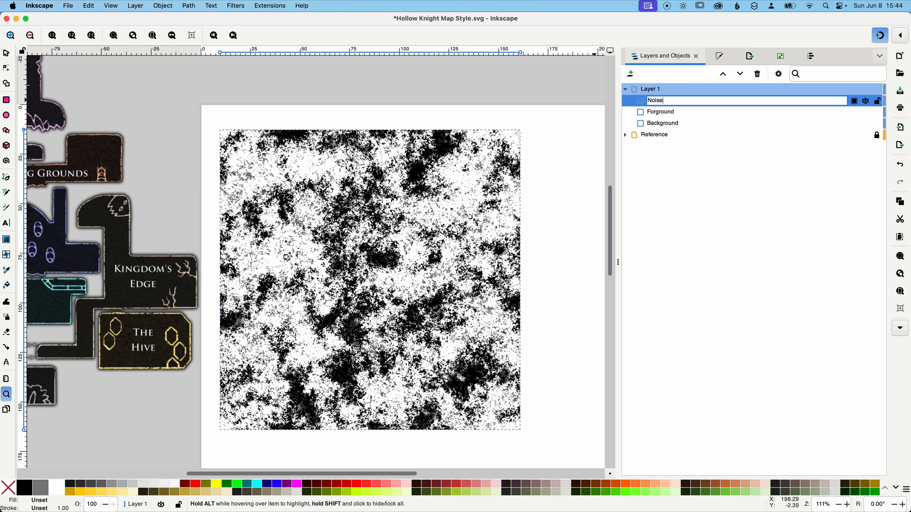
{"action": "key", "text": "Return"}
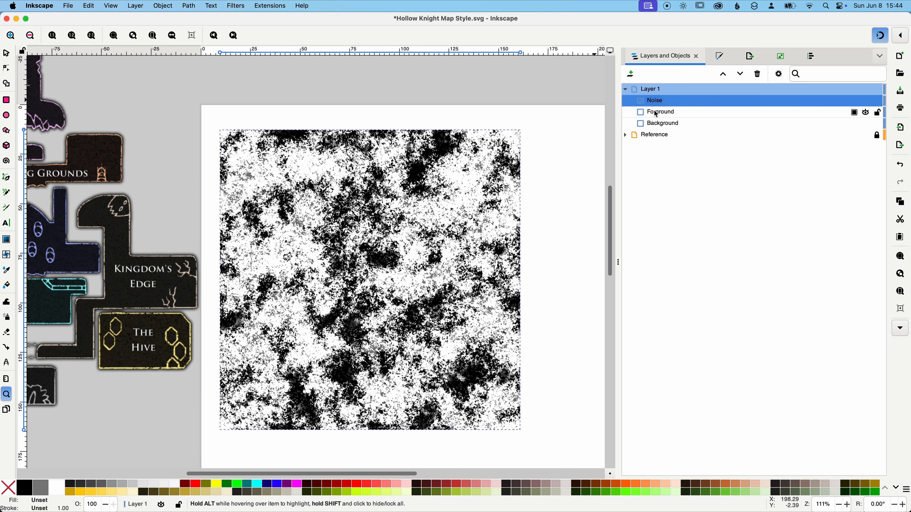
- Mask the Forground rectangle with the Noise image using Set Mask
{"action": "left_click", "coordinate": [657, 113], "text": "shift"}
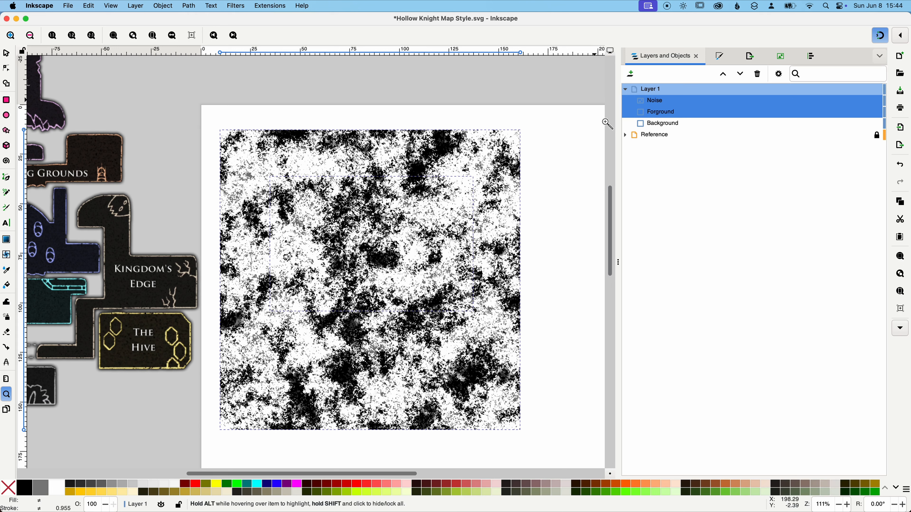
{"action": "left_click", "coordinate": [164, 6]}
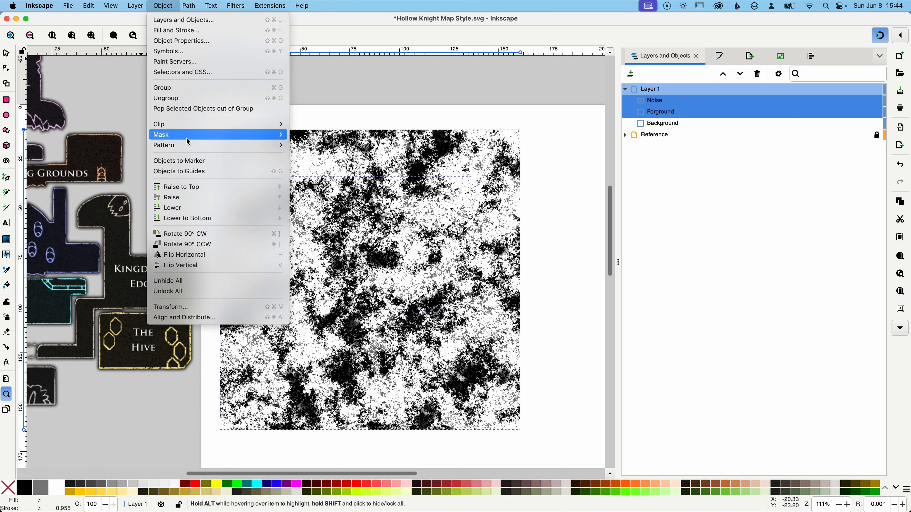
{"action": "mouse_move", "coordinate": [184, 140]}
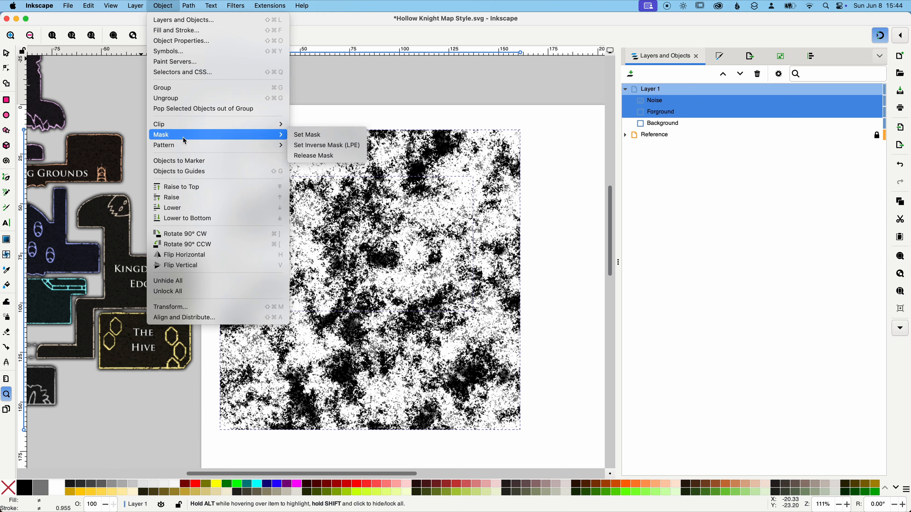
{"action": "left_click", "coordinate": [315, 135]}
- Examine the masked outline along the rectangle's edges and compare its worn texture with the reference map
{"action": "left_click", "coordinate": [403, 154]}
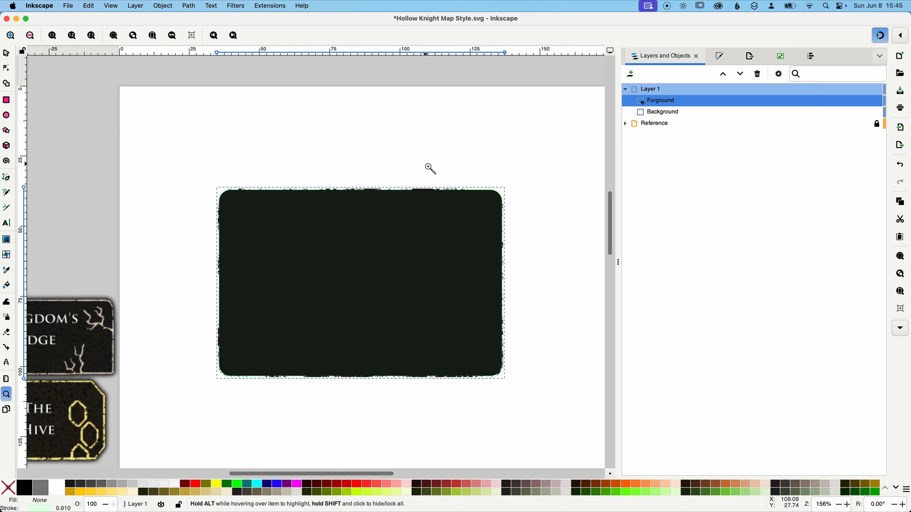
{"action": "left_click", "coordinate": [6, 53]}
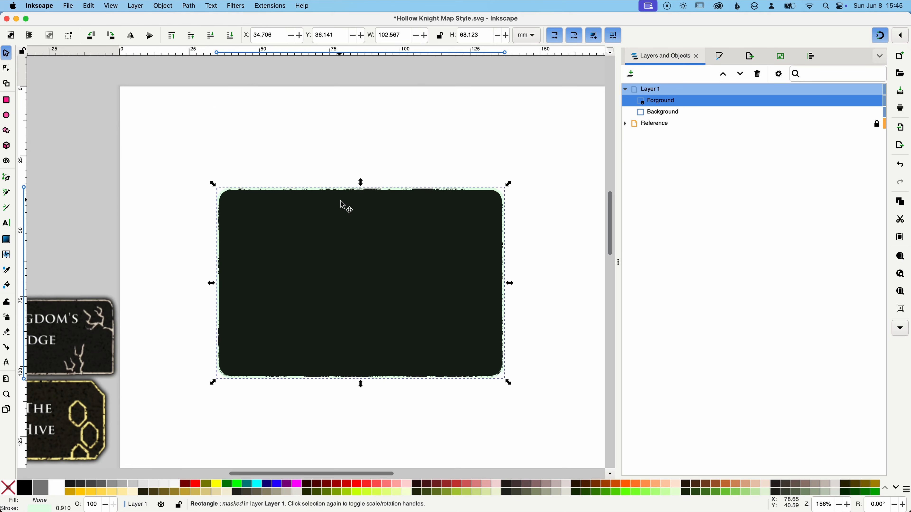
{"action": "scroll", "coordinate": [343, 206], "scroll_direction": "up", "scroll_amount": 5}
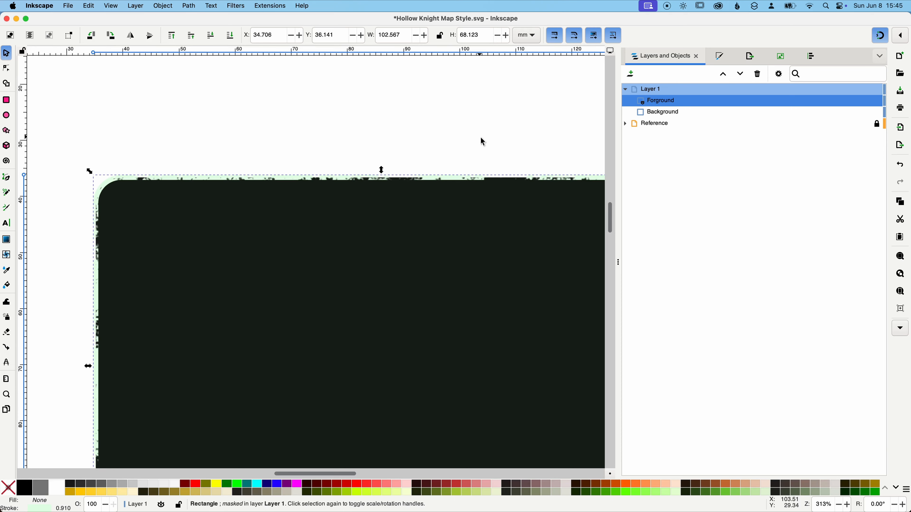
{"action": "left_click", "coordinate": [483, 142]}
{"action": "scroll", "coordinate": [534, 189], "scroll_direction": "right", "scroll_amount": 6}
{"action": "scroll", "coordinate": [535, 189], "scroll_direction": "down", "scroll_amount": 2}
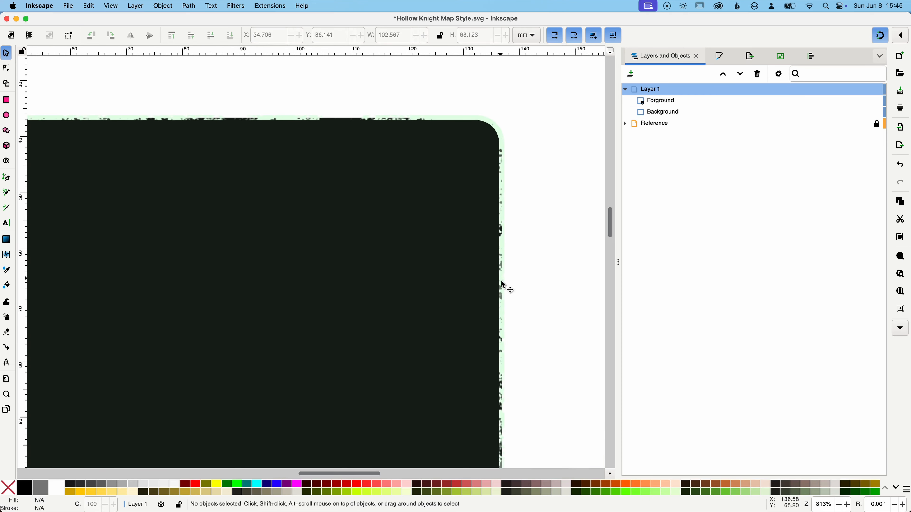
{"action": "scroll", "coordinate": [503, 285], "scroll_direction": "down", "scroll_amount": 5}
{"action": "scroll", "coordinate": [281, 289], "scroll_direction": "down", "scroll_amount": 2}
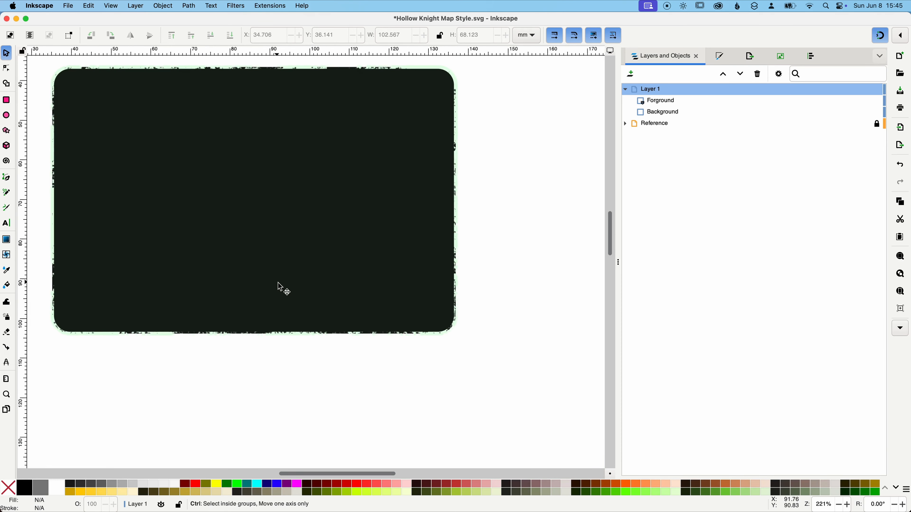
{"action": "scroll", "coordinate": [281, 289], "scroll_direction": "down", "scroll_amount": 4}
{"action": "scroll", "coordinate": [315, 257], "scroll_direction": "left", "scroll_amount": 3}
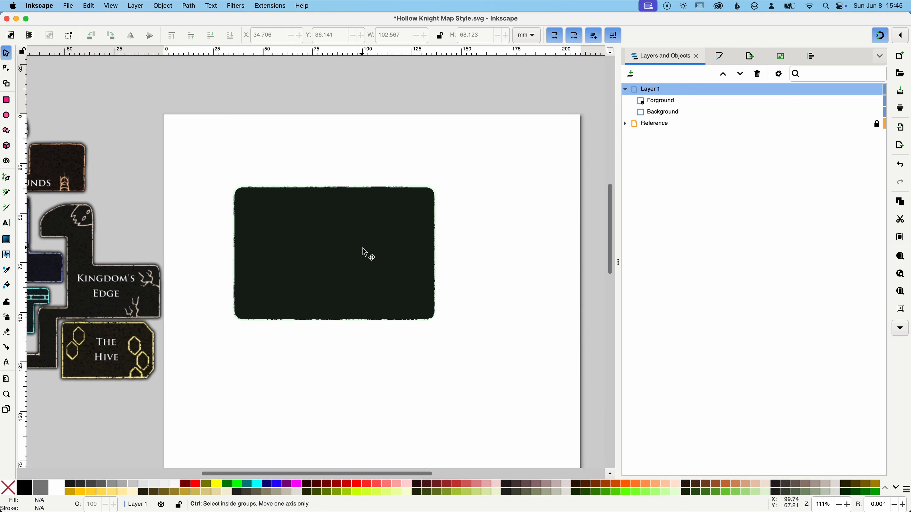
{"action": "scroll", "coordinate": [362, 248], "scroll_direction": "up", "scroll_amount": 2}
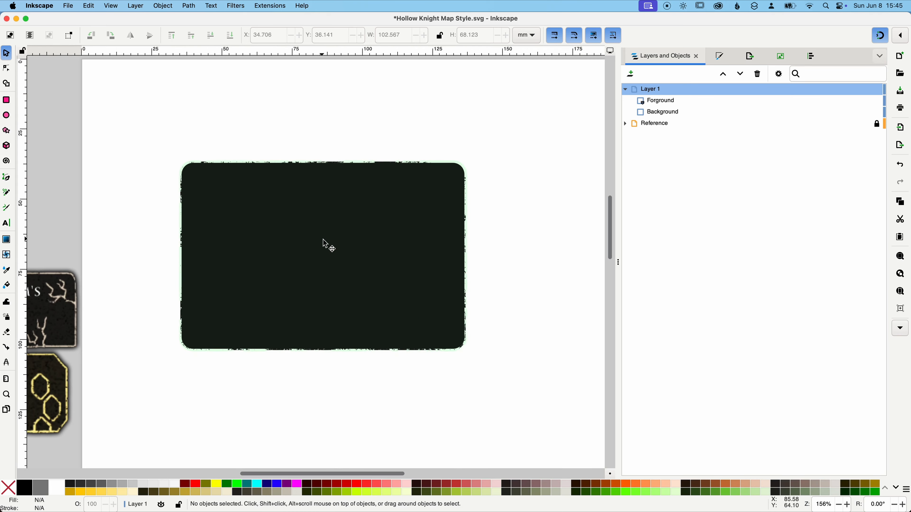
{"action": "scroll", "coordinate": [324, 244], "scroll_direction": "down", "scroll_amount": 1}
{"action": "scroll", "coordinate": [334, 231], "scroll_direction": "up", "scroll_amount": 1}
{"action": "scroll", "coordinate": [301, 233], "scroll_direction": "left", "scroll_amount": 1}
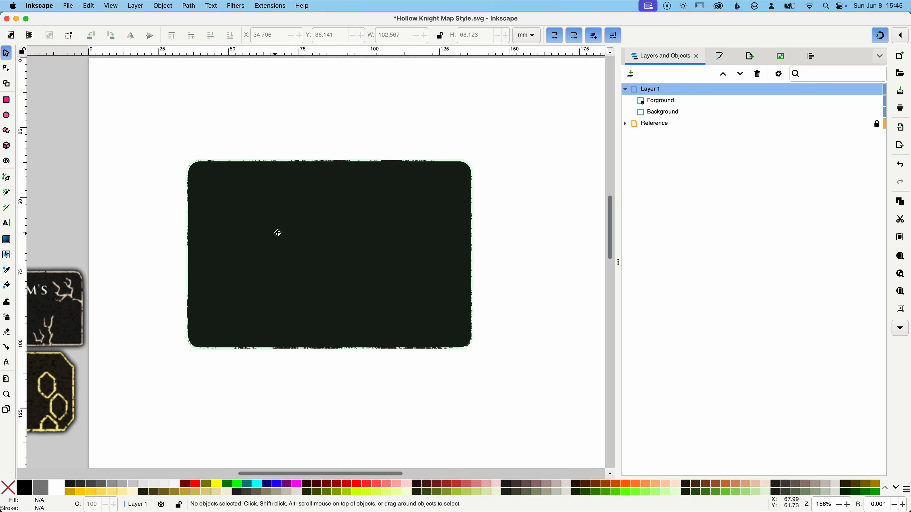
{"action": "scroll", "coordinate": [278, 233], "scroll_direction": "left", "scroll_amount": 3}
{"action": "scroll", "coordinate": [278, 233], "scroll_direction": "down", "scroll_amount": 1}
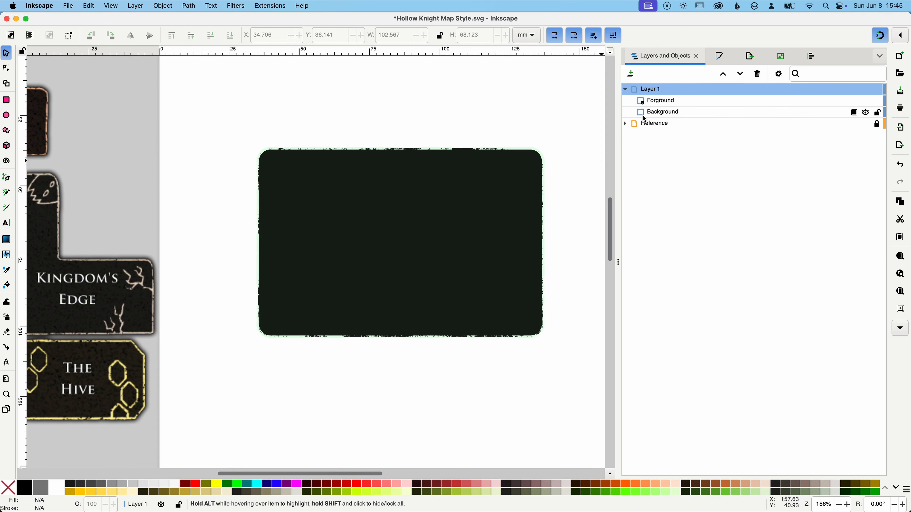
- Give the masked Forground rectangle a flat dark green fill slightly lighter than the background, 1f2c1fff
{"action": "left_click", "coordinate": [663, 103]}
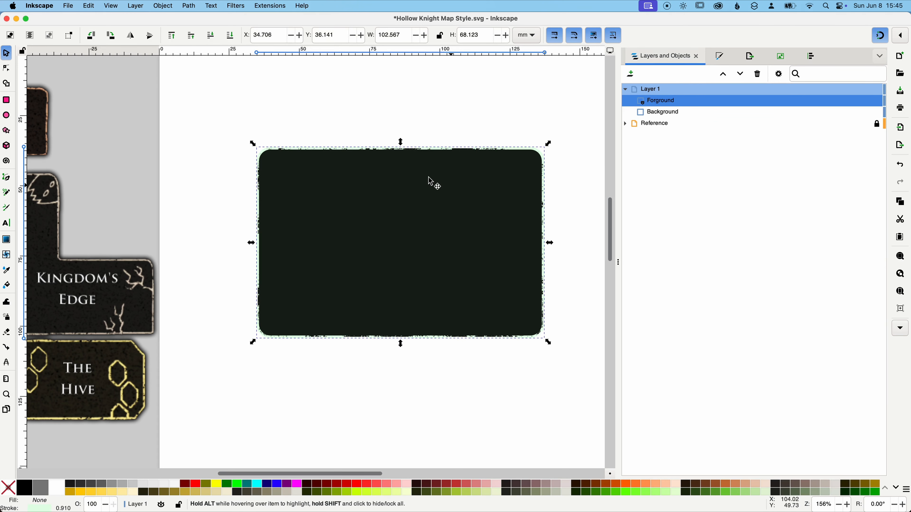
{"action": "left_click", "coordinate": [722, 58]}
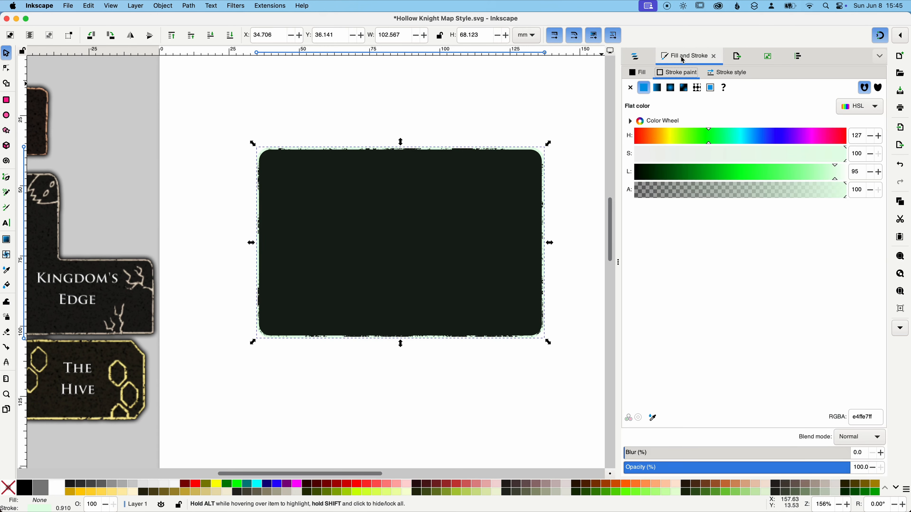
{"action": "left_click", "coordinate": [640, 76]}
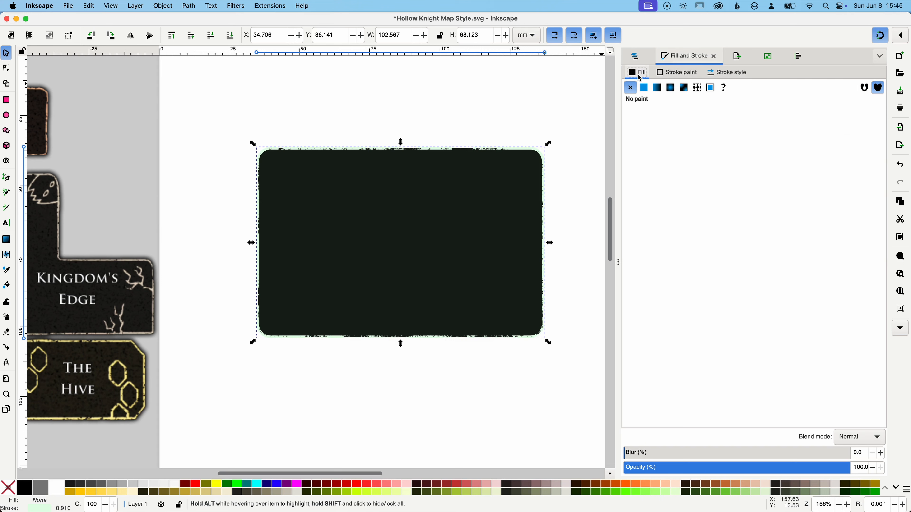
{"action": "left_click", "coordinate": [644, 89]}
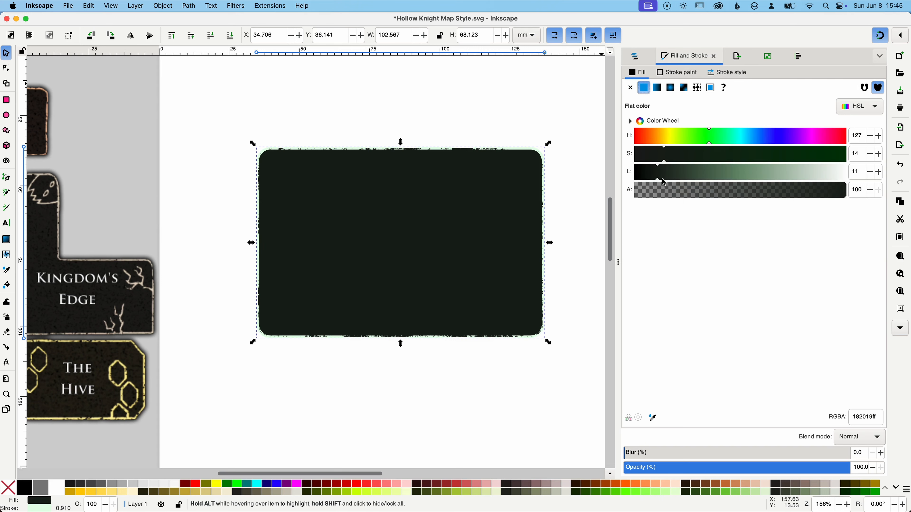
{"action": "mouse_move", "coordinate": [663, 177]}
{"action": "left_mouse_down"}
{"action": "mouse_move", "coordinate": [843, 170]}
{"action": "mouse_move", "coordinate": [653, 168]}
{"action": "mouse_move", "coordinate": [668, 170]}
{"action": "left_mouse_up"}
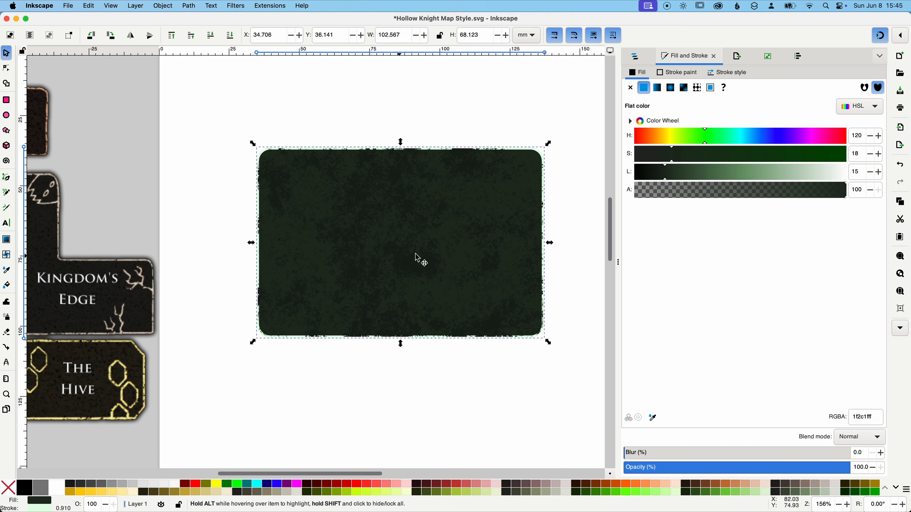
- Darken the Forground rectangle's fill to lightness 13 (1c281cff) and deselect the rectangle
{"action": "left_click", "coordinate": [666, 175]}
{"action": "left_click_drag", "start_coordinate": [664, 173], "coordinate": [662, 173]}
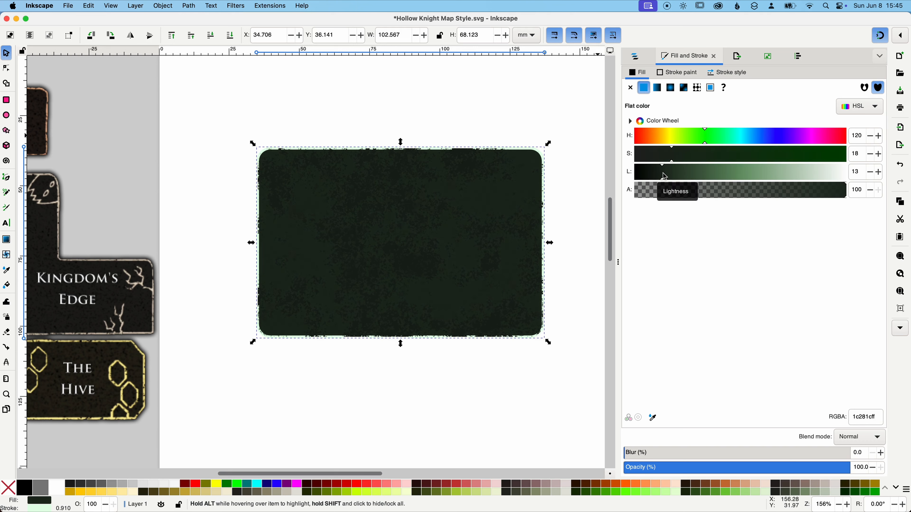
{"action": "left_click", "coordinate": [635, 56]}
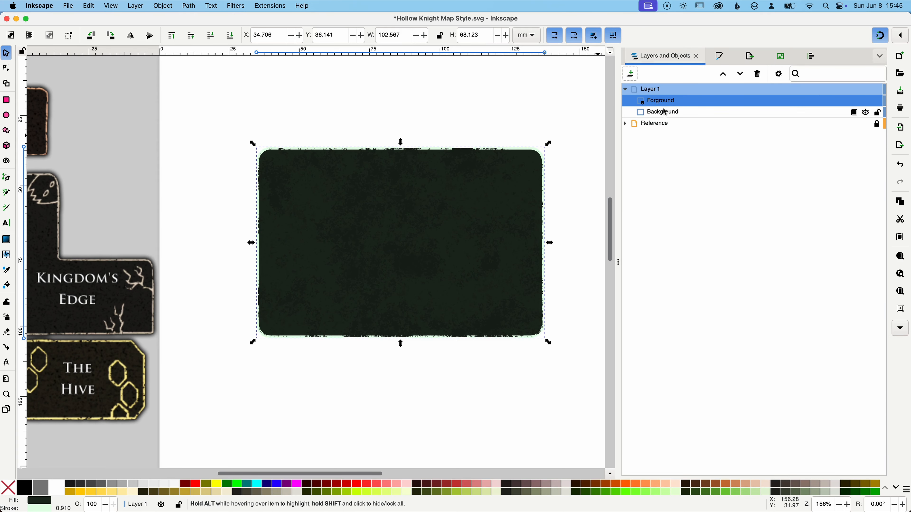
{"action": "left_click", "coordinate": [477, 99]}
{"action": "left_click_drag", "start_coordinate": [379, 118], "coordinate": [369, 120]}
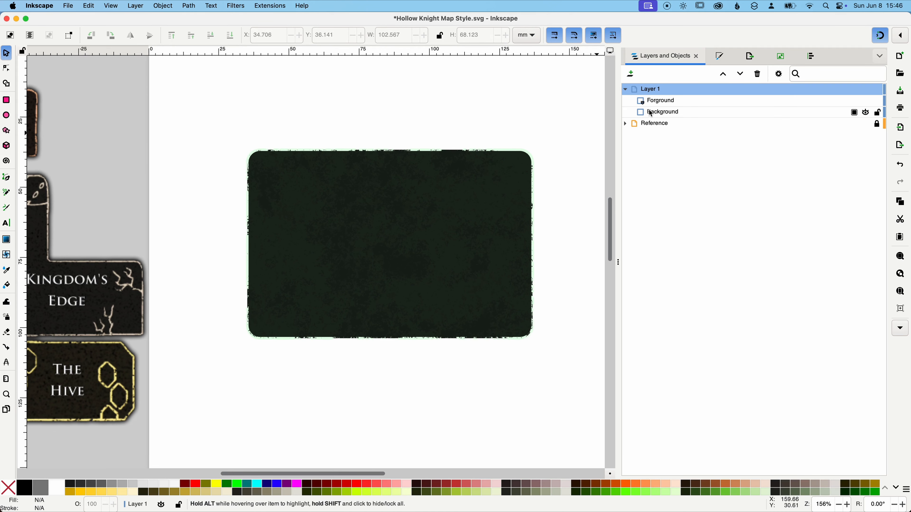
- Set up a Drop Shadow filter on the Background rectangle with live preview enabled
{"action": "left_click", "coordinate": [663, 114]}
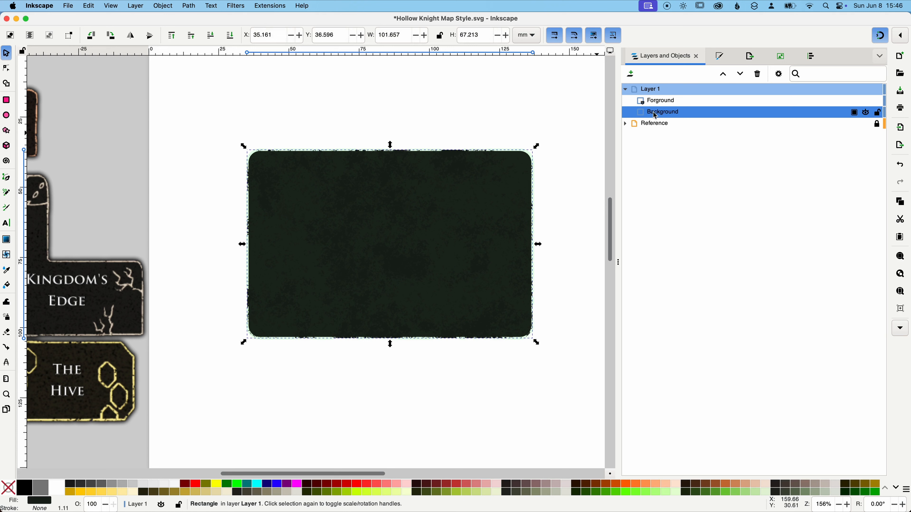
{"action": "left_click", "coordinate": [235, 5]}
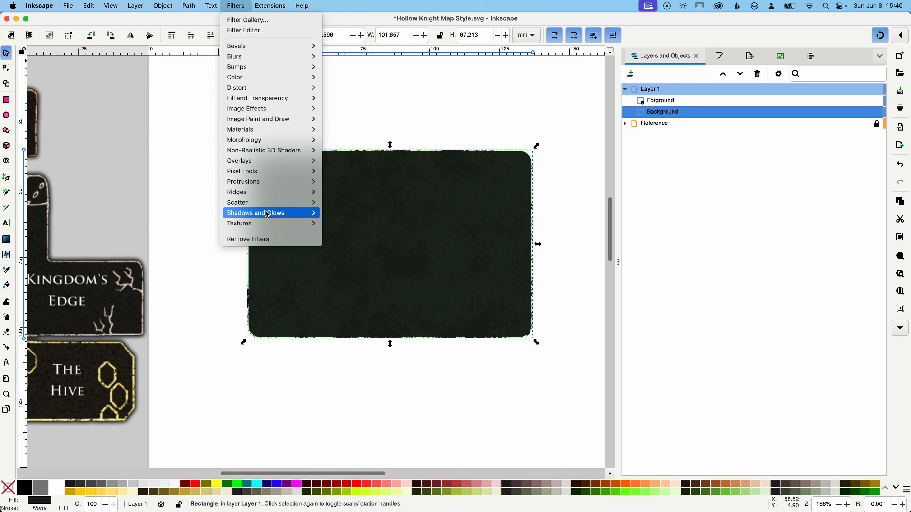
{"action": "mouse_move", "coordinate": [259, 218]}
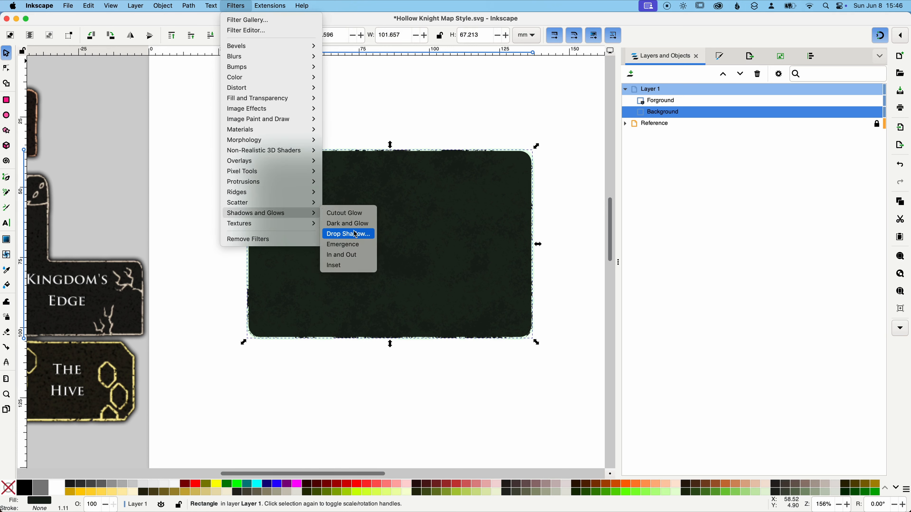
{"action": "left_click", "coordinate": [354, 237]}
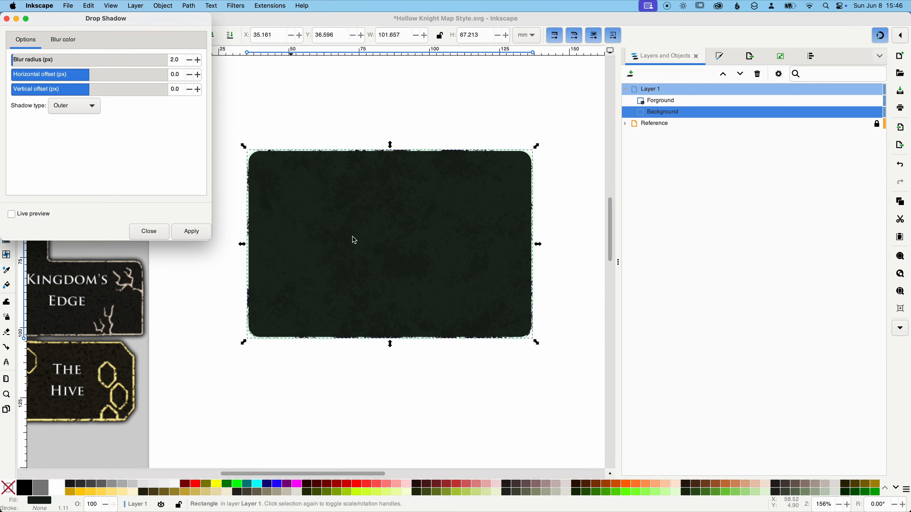
{"action": "left_click_drag", "start_coordinate": [126, 24], "coordinate": [751, 186]}
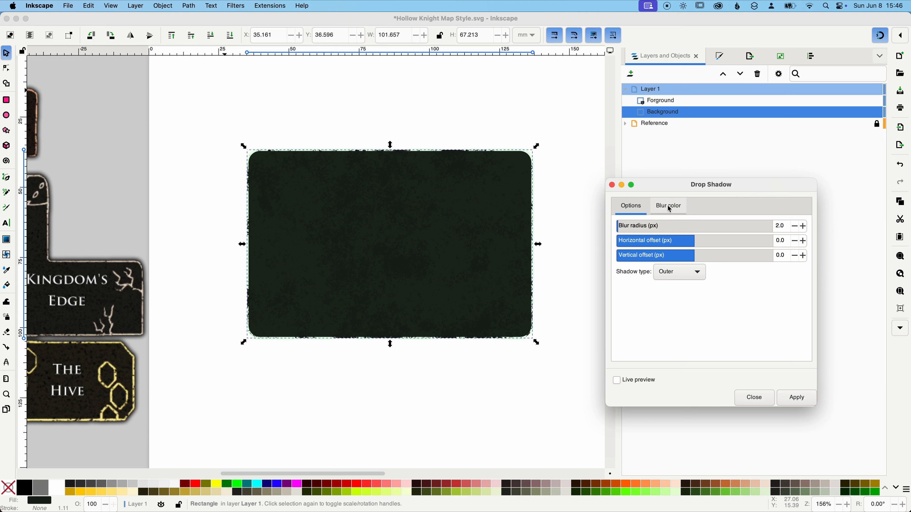
{"action": "left_click", "coordinate": [617, 380]}
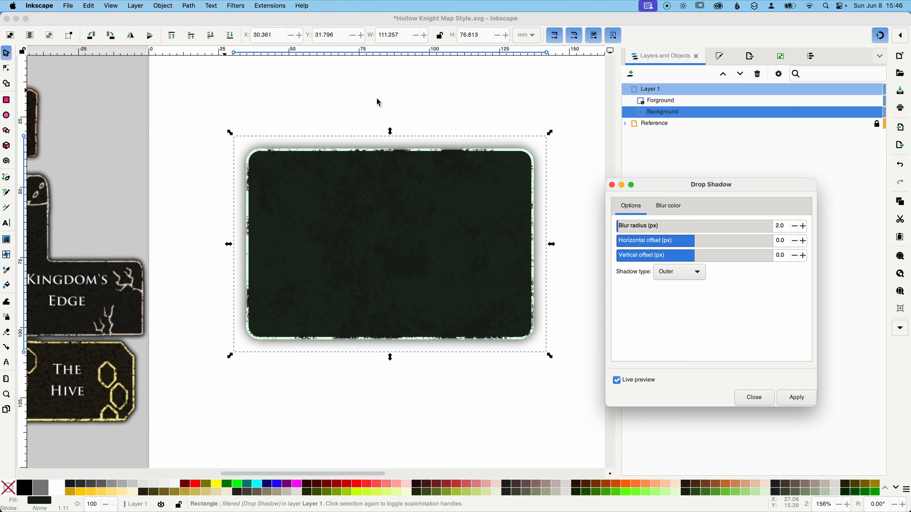
- Try a custom shadow colour with hue 246 and saturation 100 in place of the object's colour
{"action": "left_click", "coordinate": [670, 207]}
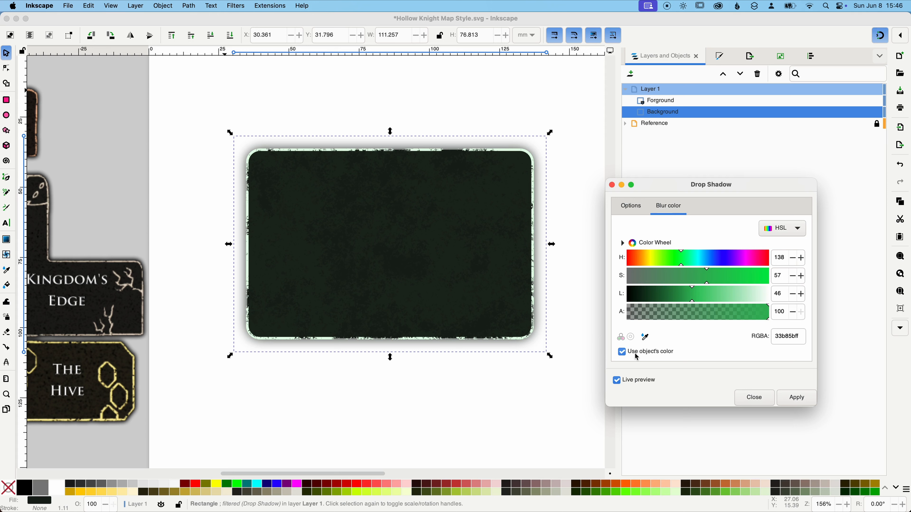
{"action": "left_click", "coordinate": [642, 352]}
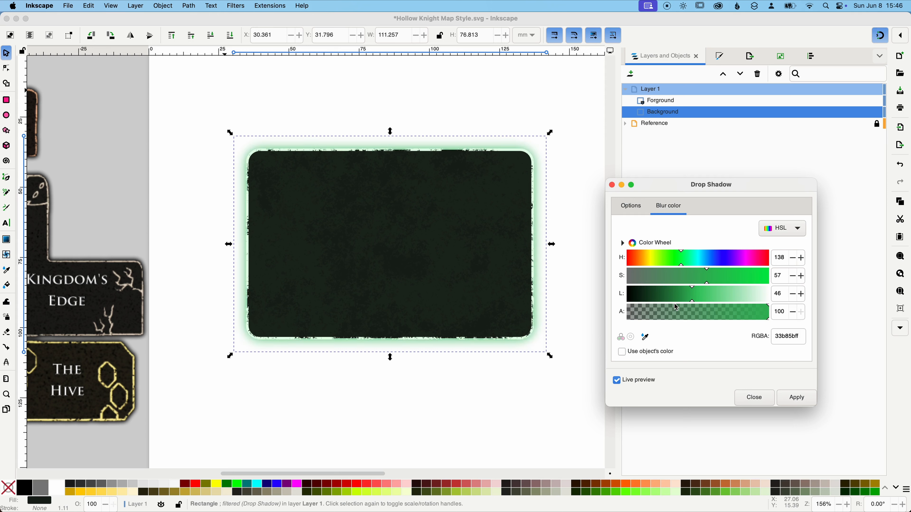
{"action": "left_click_drag", "start_coordinate": [722, 281], "coordinate": [776, 283]}
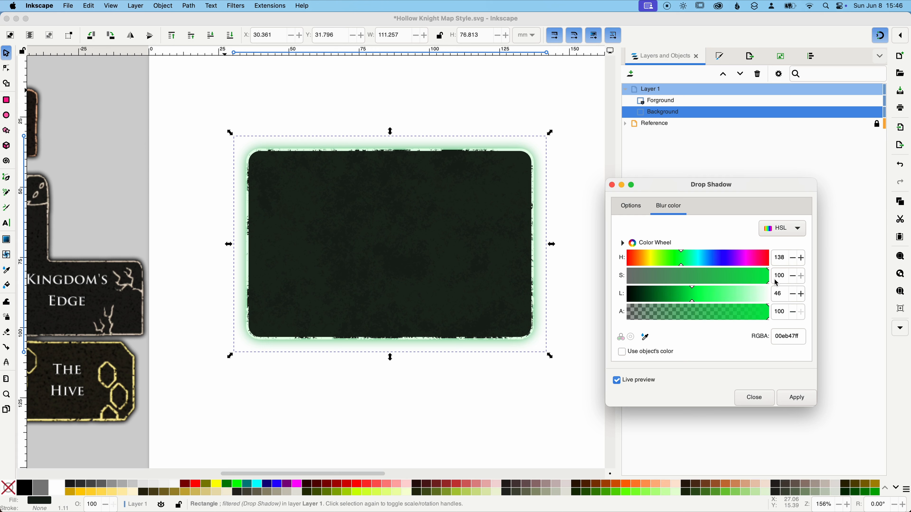
{"action": "left_click", "coordinate": [724, 263]}
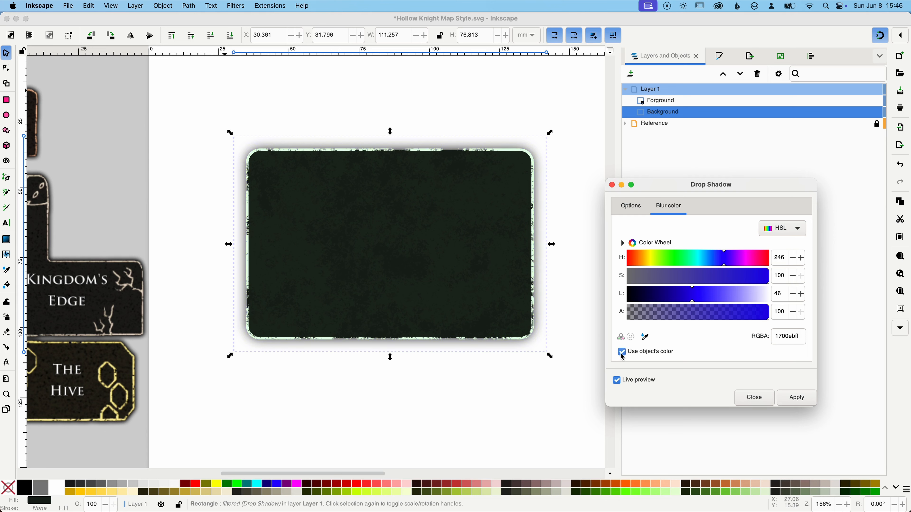
- Apply the outer drop shadow with 2.0 px blur radius and zero offsets to the Background twice, and close the filter settings
{"action": "left_click", "coordinate": [629, 211]}
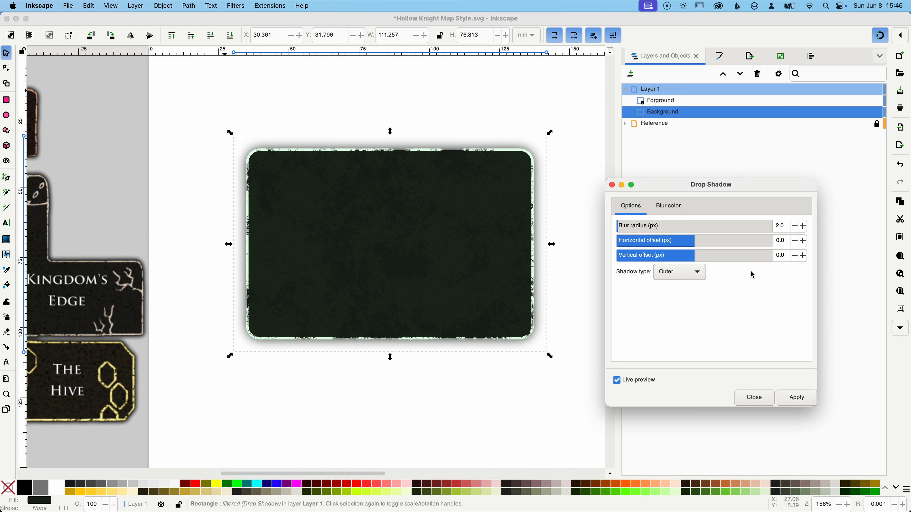
{"action": "left_click", "coordinate": [795, 399]}
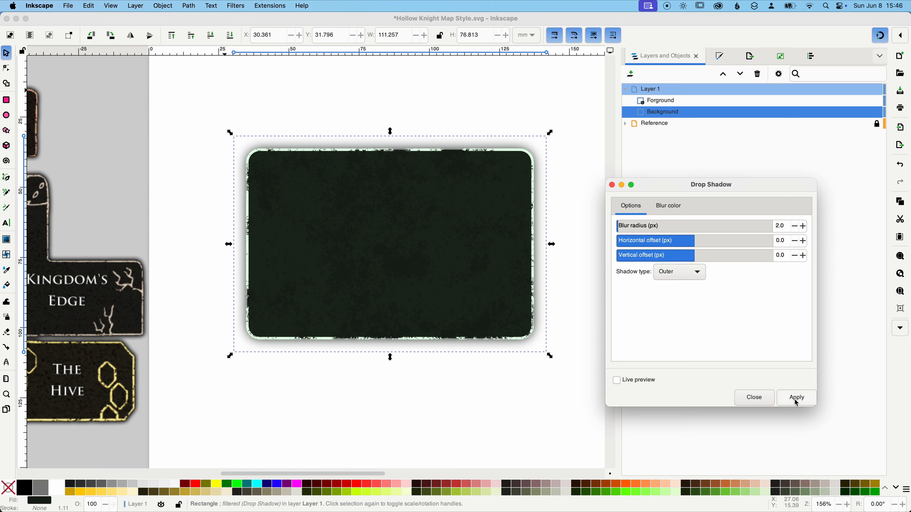
{"action": "left_click", "coordinate": [623, 381]}
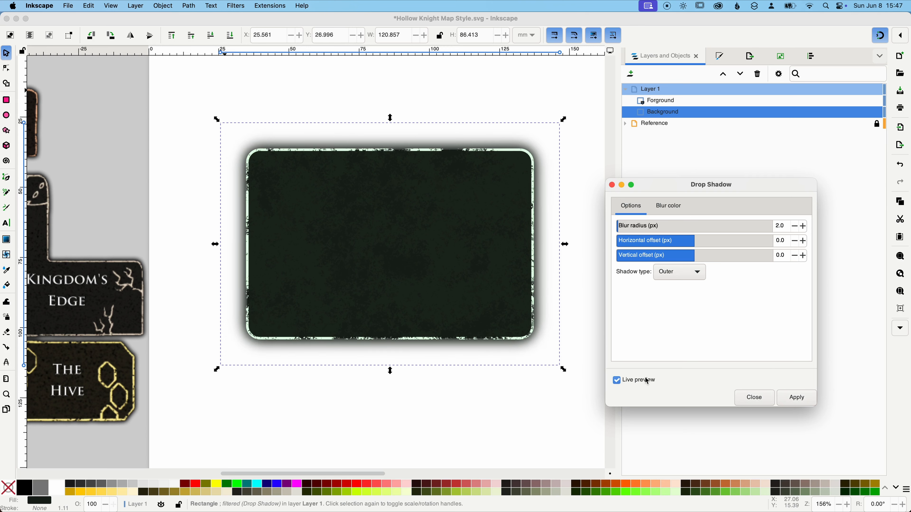
{"action": "left_click", "coordinate": [791, 398]}
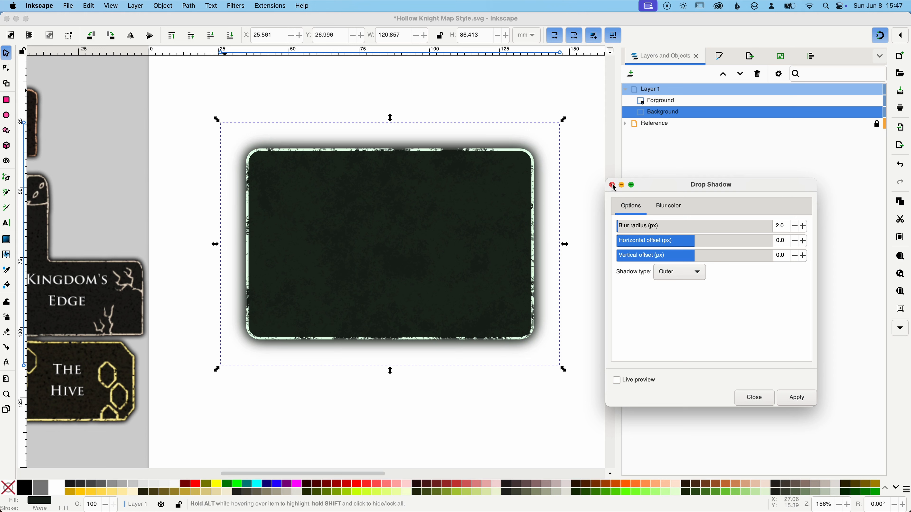
{"action": "left_click", "coordinate": [764, 398]}
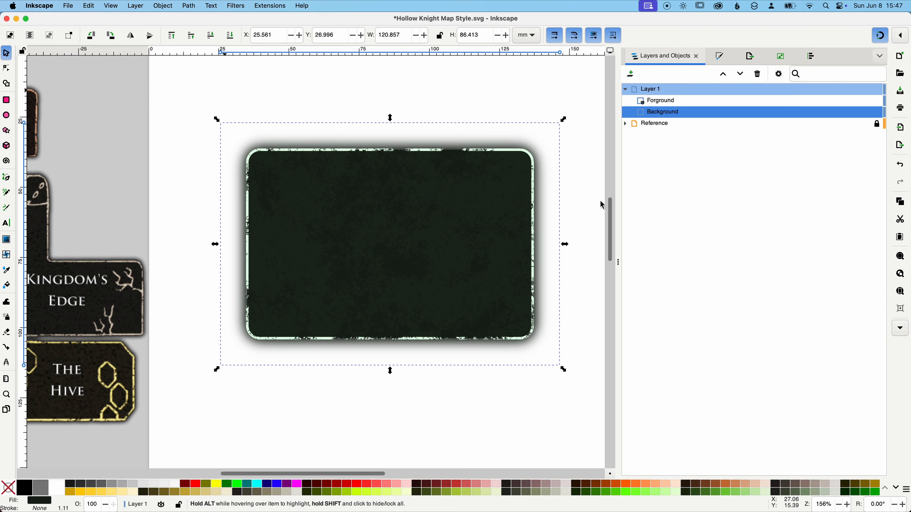
- Compare the rectangle's shadow and worn outline with the region shapes on the reference map
{"action": "left_click", "coordinate": [518, 85]}
{"action": "left_click_drag", "start_coordinate": [518, 84], "coordinate": [578, 92]}
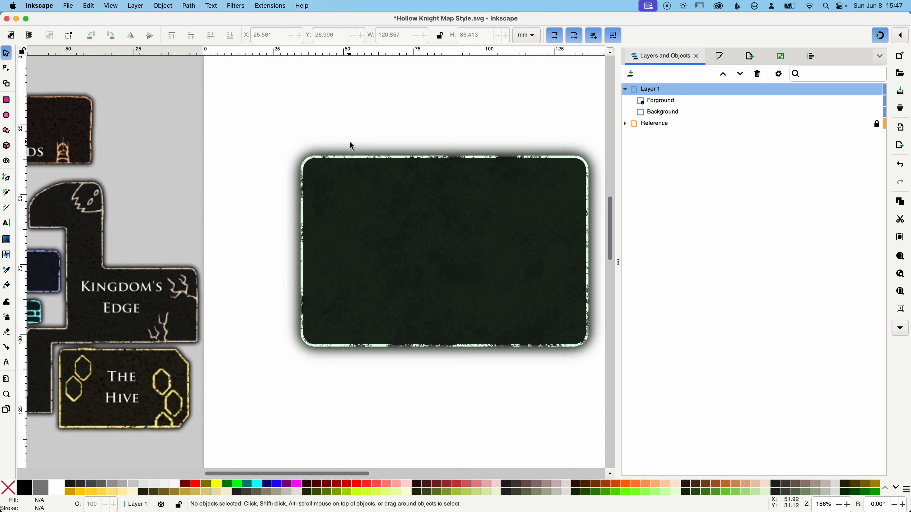
{"action": "left_click_drag", "start_coordinate": [396, 138], "coordinate": [354, 138]}
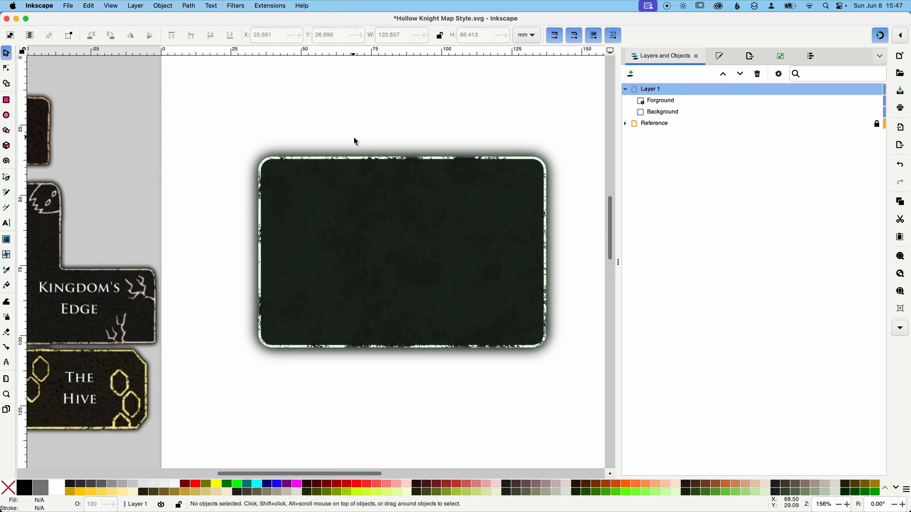
{"action": "scroll", "coordinate": [355, 138], "scroll_direction": "down", "scroll_amount": 1, "text": "ctrl"}
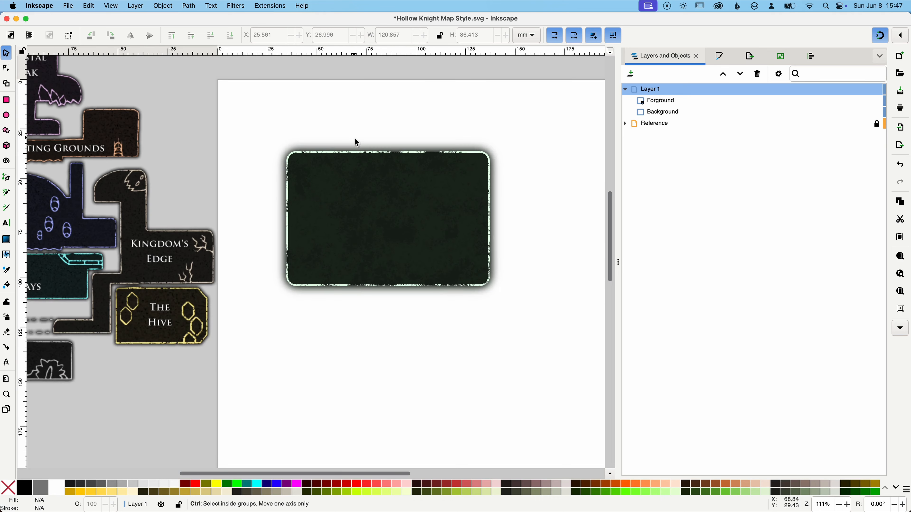
{"action": "scroll", "coordinate": [368, 141], "scroll_direction": "up", "scroll_amount": 1, "text": "ctrl"}
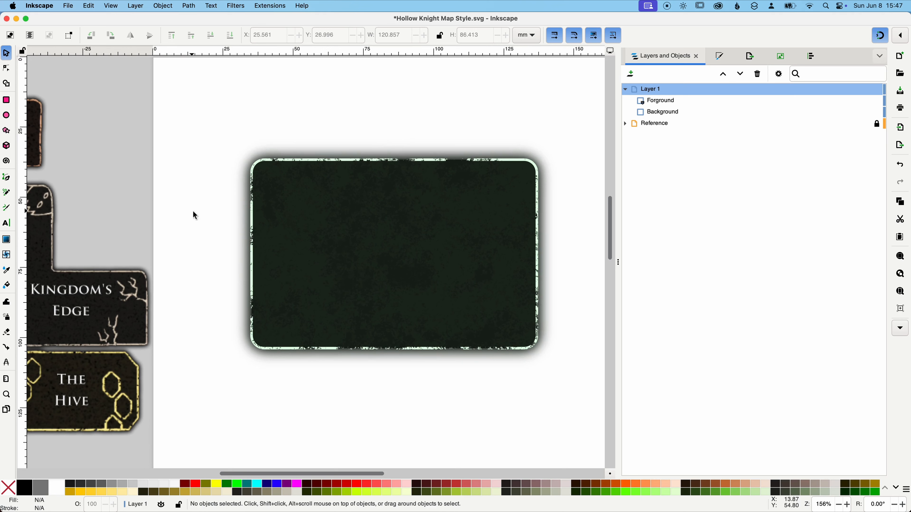
{"action": "left_click_drag", "start_coordinate": [158, 227], "coordinate": [345, 195]}
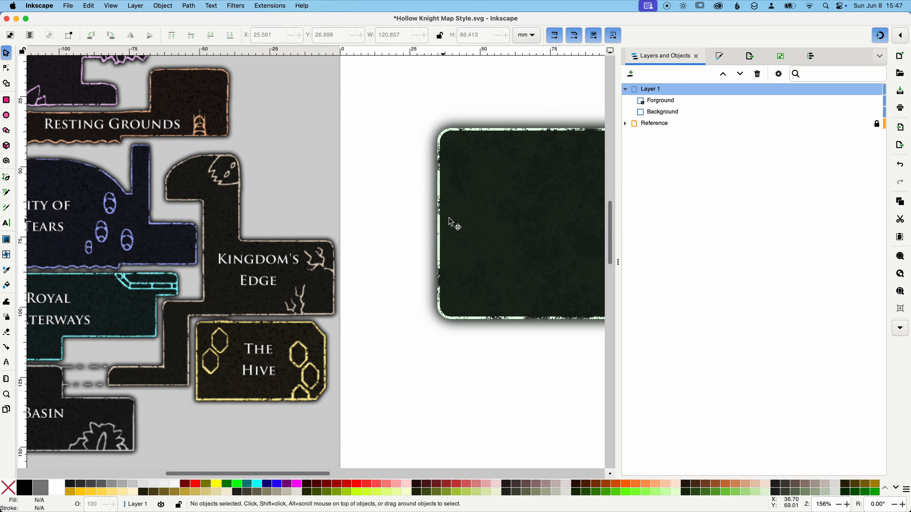
{"action": "left_click_drag", "start_coordinate": [451, 222], "coordinate": [290, 241]}
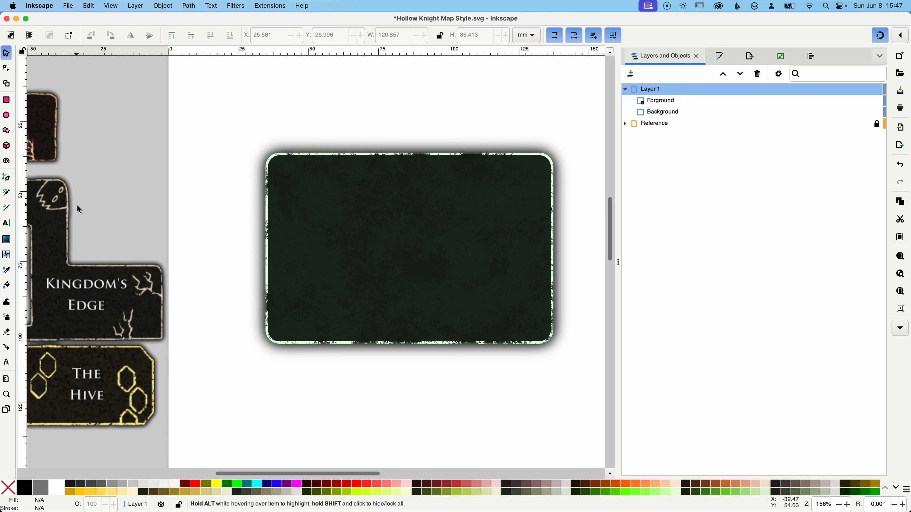
- Draw a jagged freehand crack line about 18 by 26 mm across the rectangle's upper-right corner
{"action": "left_click", "coordinate": [7, 194]}
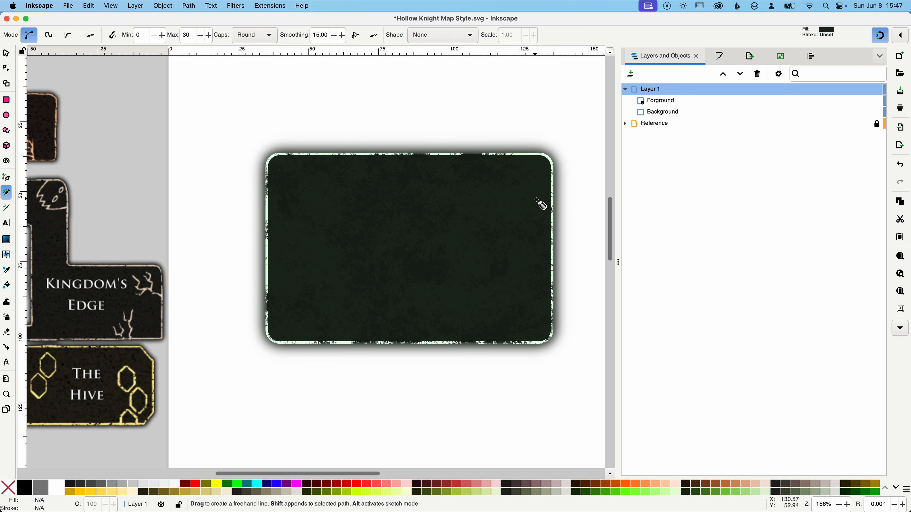
{"action": "mouse_move", "coordinate": [505, 154]}
{"action": "left_mouse_down"}
{"action": "mouse_move", "coordinate": [533, 182]}
{"action": "mouse_move", "coordinate": [552, 222]}
{"action": "left_mouse_up"}
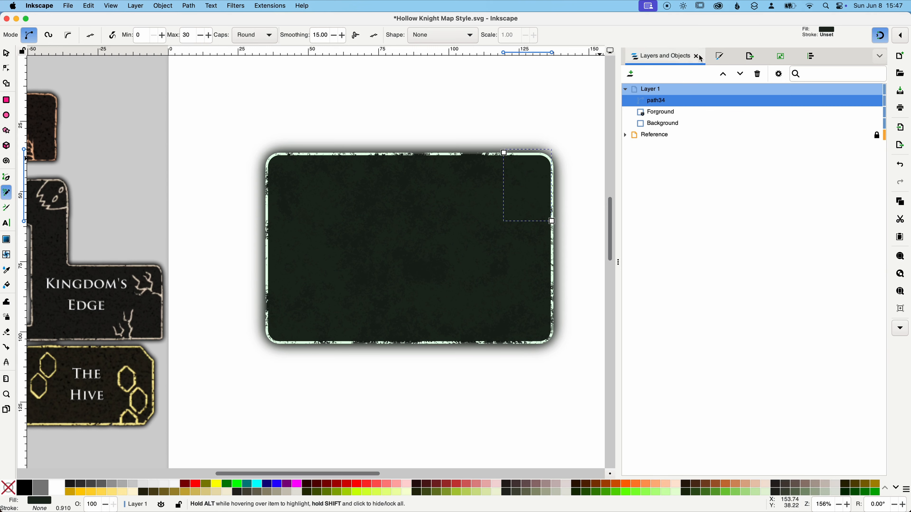
- Give the crack line no fill and a flat e4ffe7ff stroke, and move it slightly down to X 119.390, Y 36.574 mm
{"action": "left_click", "coordinate": [724, 58]}
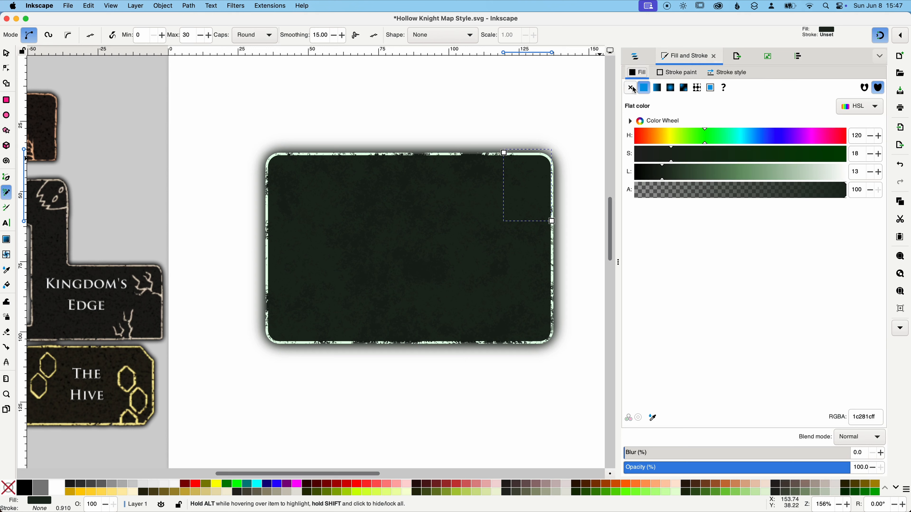
{"action": "left_click", "coordinate": [630, 88]}
{"action": "left_click", "coordinate": [674, 73]}
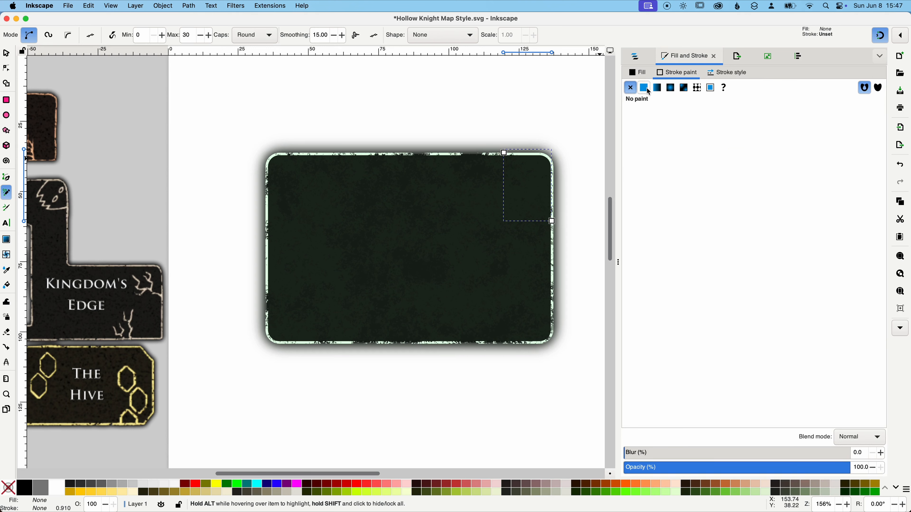
{"action": "left_click", "coordinate": [644, 88]}
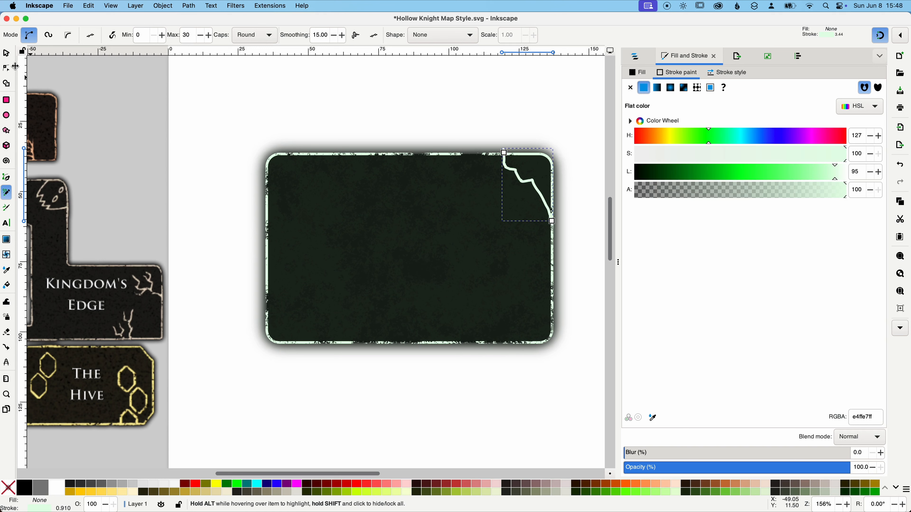
{"action": "left_click", "coordinate": [7, 56]}
{"action": "left_click_drag", "start_coordinate": [530, 186], "coordinate": [530, 192]}
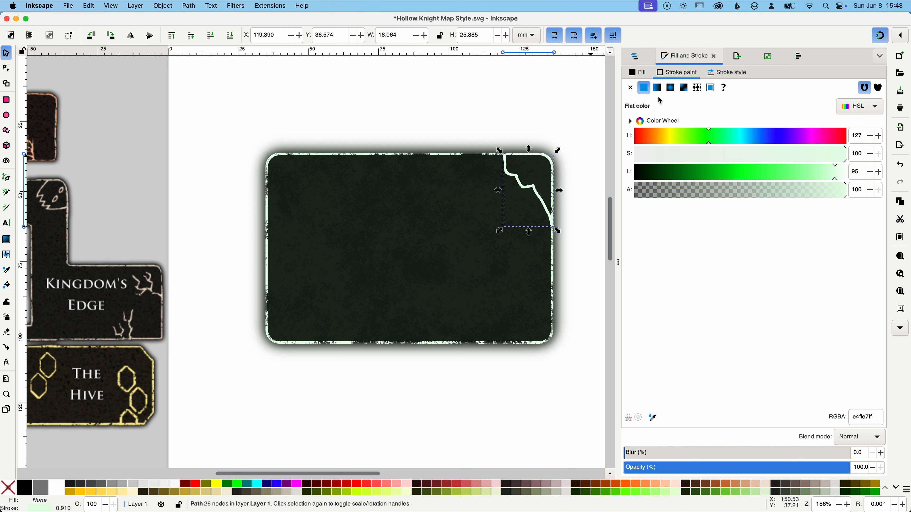
- Rename the freehand path in Layer 1 as Crack Line
{"action": "left_click", "coordinate": [637, 58]}
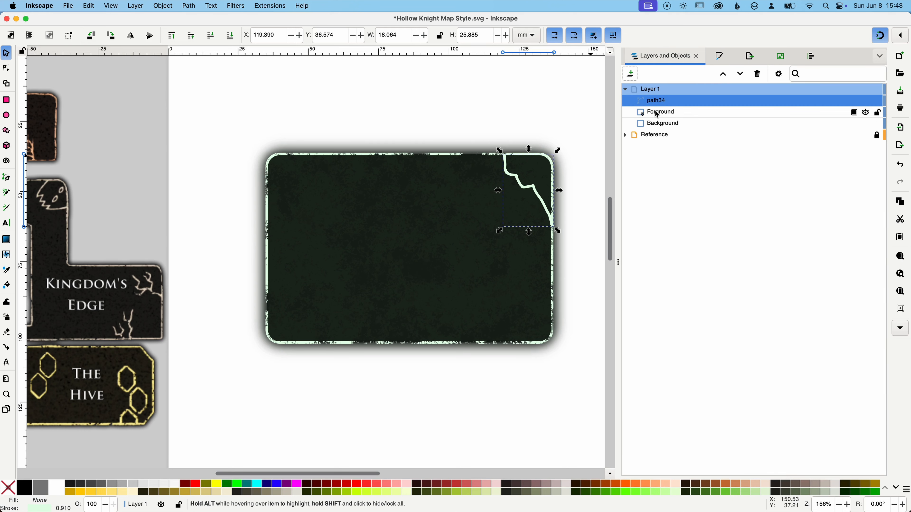
{"action": "left_click", "coordinate": [658, 112]}
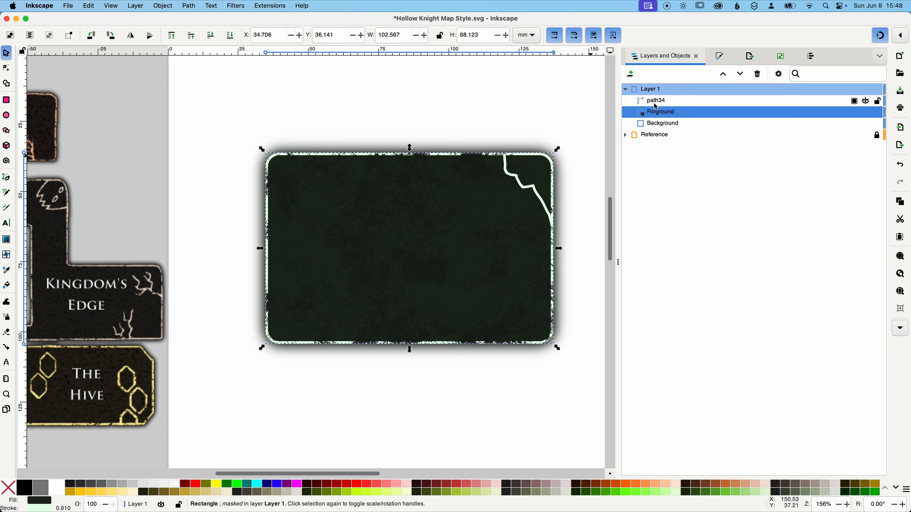
{"action": "left_click", "coordinate": [653, 102]}
{"action": "left_click", "coordinate": [654, 102]}
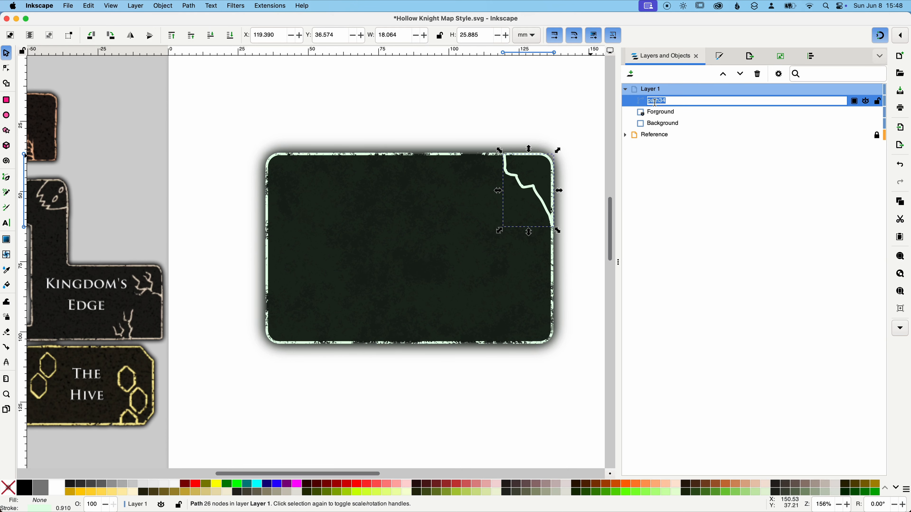
{"action": "type", "text": "Ca"}
{"action": "type", "text": "ack Line"}
{"action": "key", "text": "Return"}
- Release the noise mask from the Forground rectangle in Layer 1
{"action": "left_click", "coordinate": [645, 112]}
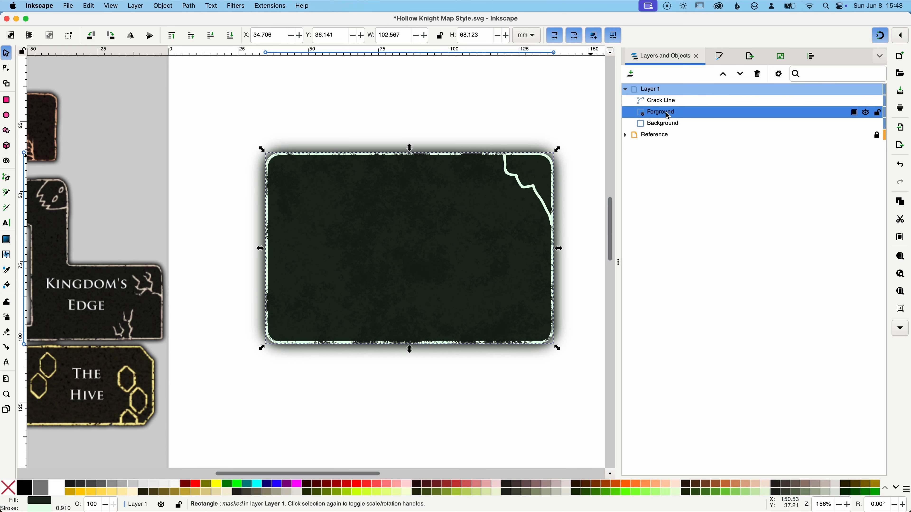
{"action": "left_click", "coordinate": [166, 5]}
{"action": "mouse_move", "coordinate": [173, 137]}
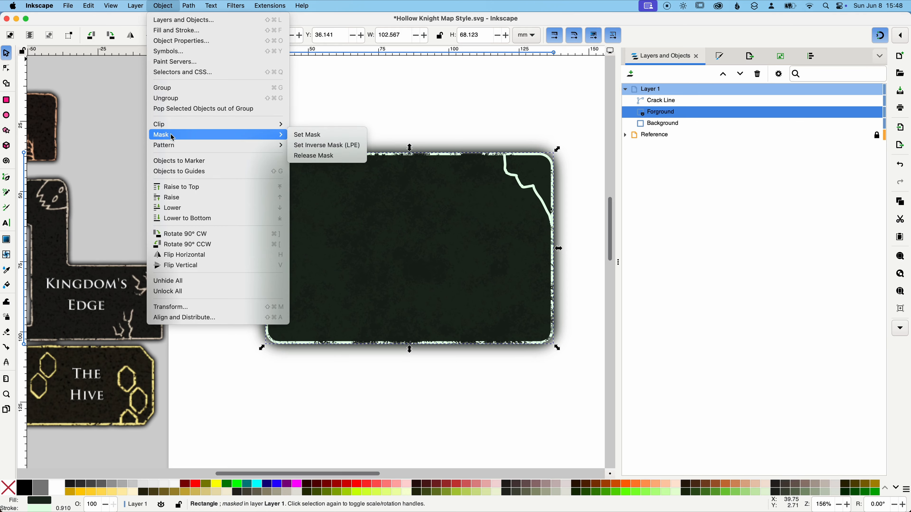
{"action": "left_click", "coordinate": [307, 156]}
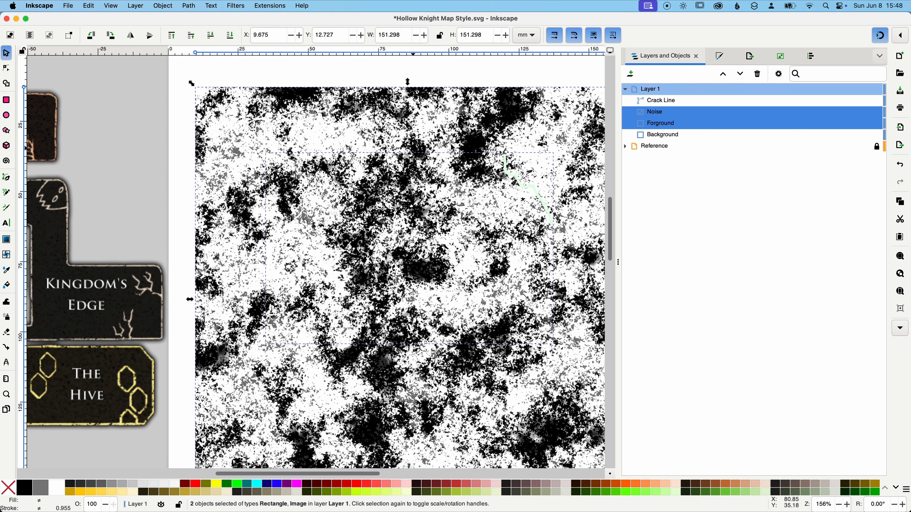
- Duplicate the released Noise image so a second copy is available as a mask
{"action": "left_click", "coordinate": [652, 112]}
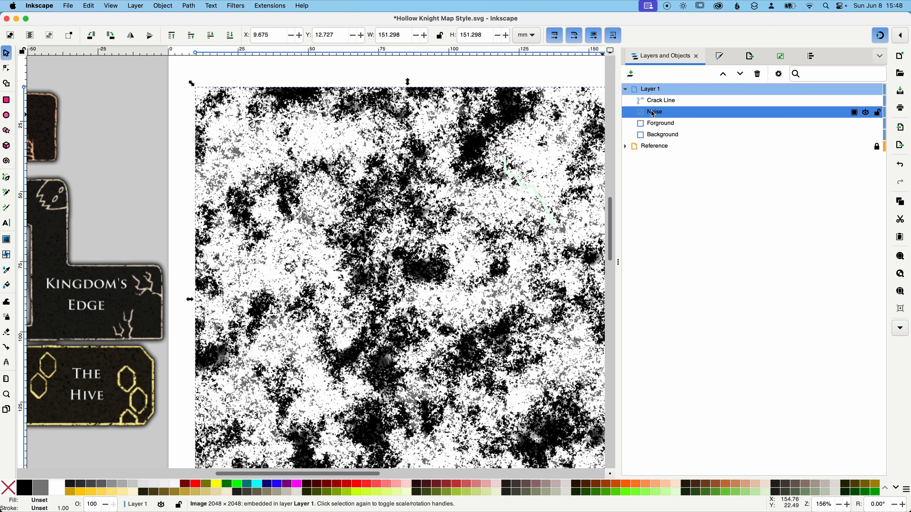
{"action": "right_click", "coordinate": [656, 115]}
{"action": "left_click", "coordinate": [642, 171]}
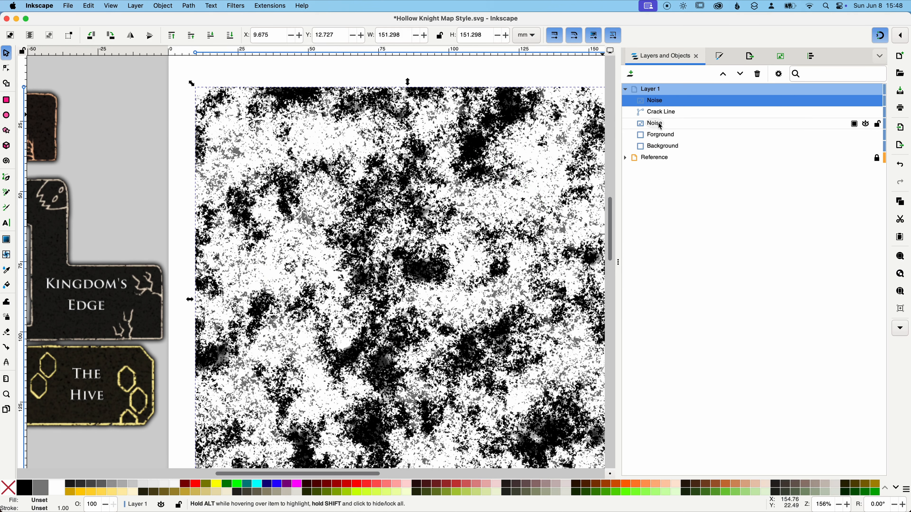
- Hide the upper Noise copy and the Crack Line, and mask the Forground rectangle with the lower Noise image
{"action": "left_click", "coordinate": [866, 101]}
{"action": "left_click", "coordinate": [866, 112]}
{"action": "left_click", "coordinate": [651, 124]}
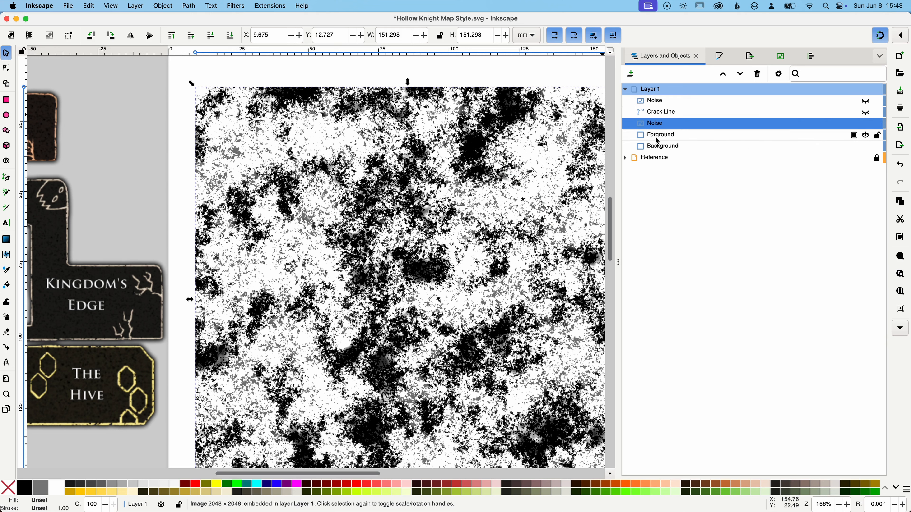
{"action": "left_click", "coordinate": [657, 135], "text": "shift"}
{"action": "left_click", "coordinate": [163, 6]}
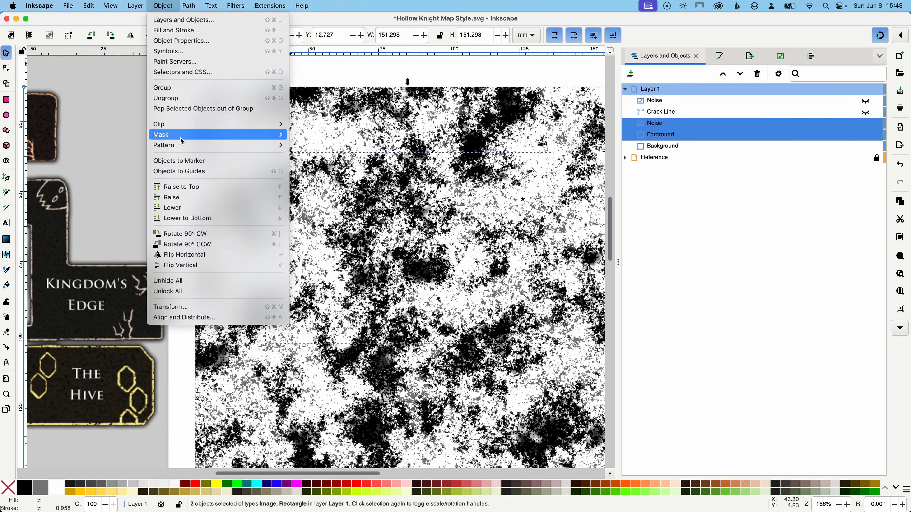
{"action": "mouse_move", "coordinate": [206, 136]}
{"action": "left_click", "coordinate": [328, 138]}
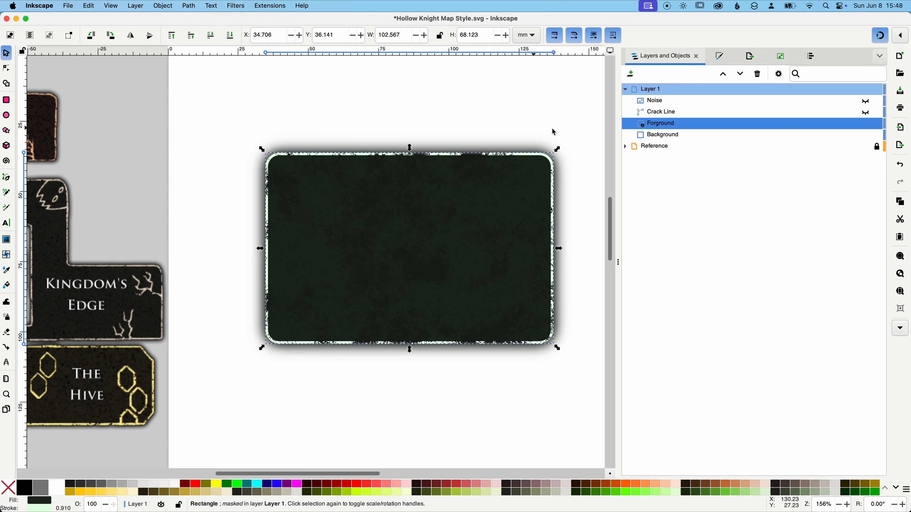
- Unhide the Crack Line and the remaining Noise image, and use that Noise image to mask the Crack Line
{"action": "left_click", "coordinate": [866, 113]}
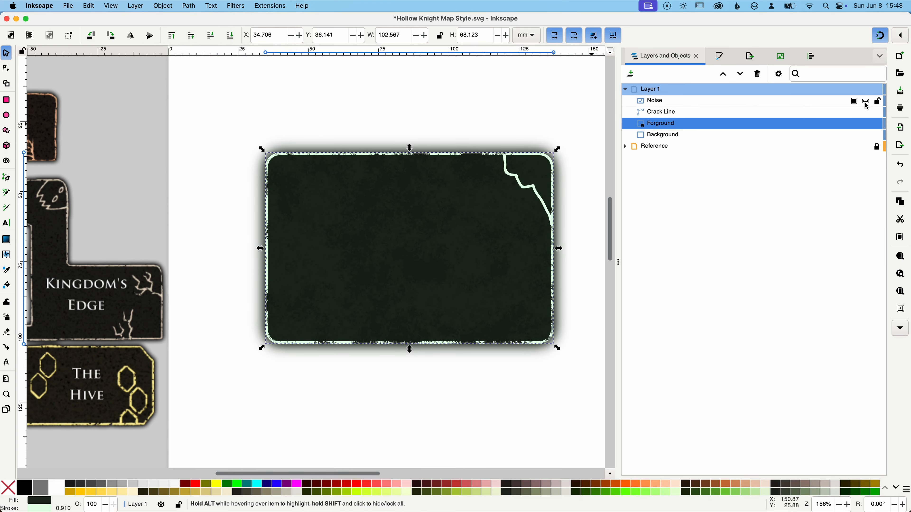
{"action": "left_click", "coordinate": [865, 102]}
{"action": "left_click", "coordinate": [723, 103]}
{"action": "left_click", "coordinate": [653, 114], "text": "shift"}
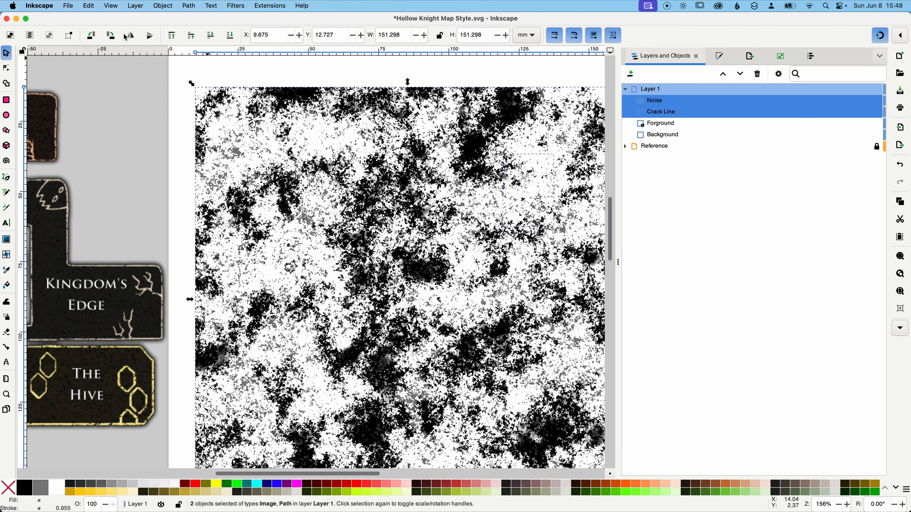
{"action": "left_click", "coordinate": [163, 5]}
{"action": "mouse_move", "coordinate": [251, 137]}
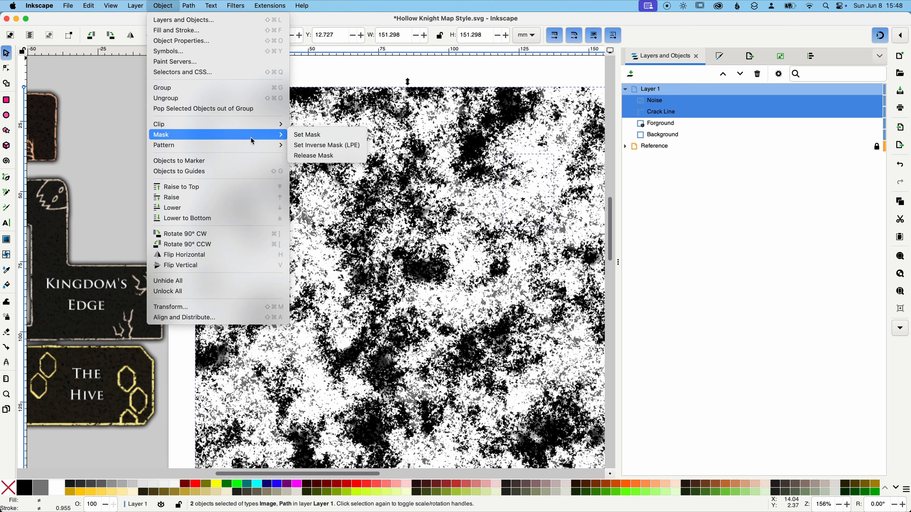
{"action": "left_click", "coordinate": [302, 134]}
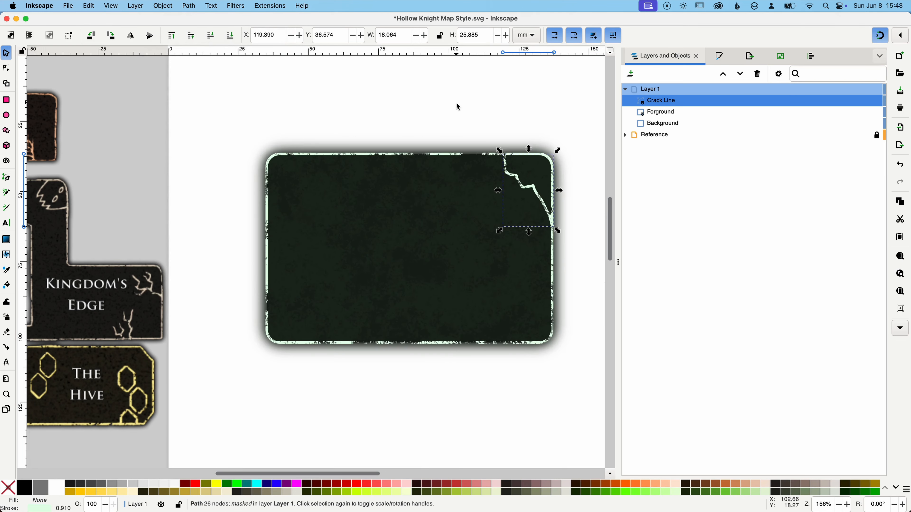
{"action": "left_click", "coordinate": [458, 106]}
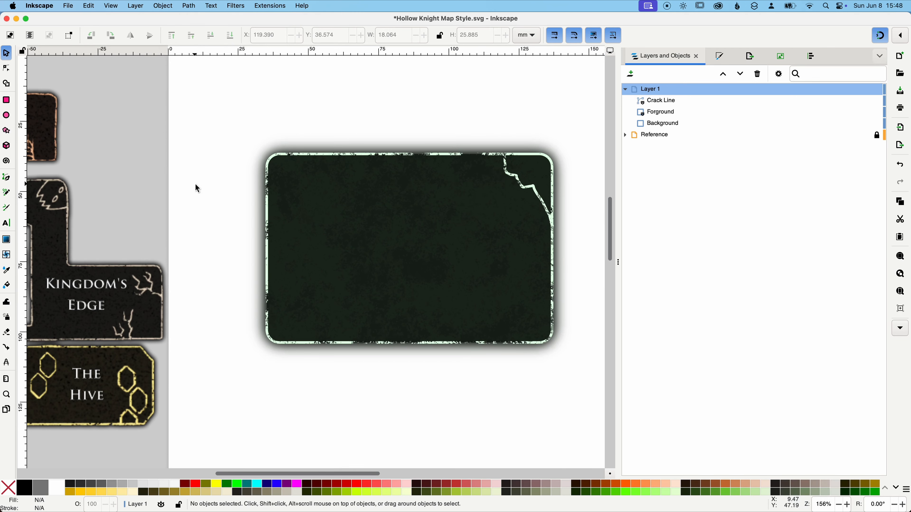
- Compare the masked crack line and worn outline with the crack details and borders on the reference map
{"action": "left_click_drag", "start_coordinate": [149, 178], "coordinate": [358, 161]}
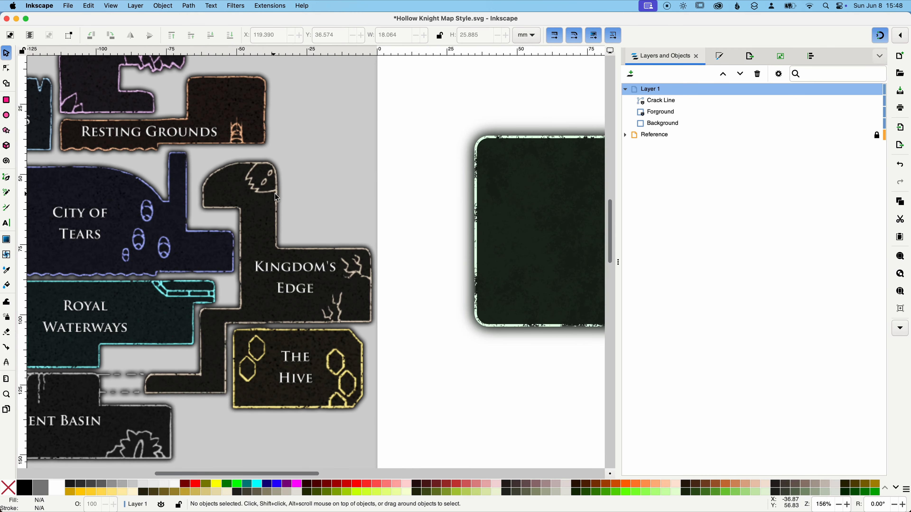
{"action": "left_click_drag", "start_coordinate": [181, 279], "coordinate": [275, 192]}
{"action": "left_click_drag", "start_coordinate": [152, 255], "coordinate": [407, 306]}
{"action": "left_click_drag", "start_coordinate": [441, 215], "coordinate": [252, 217]}
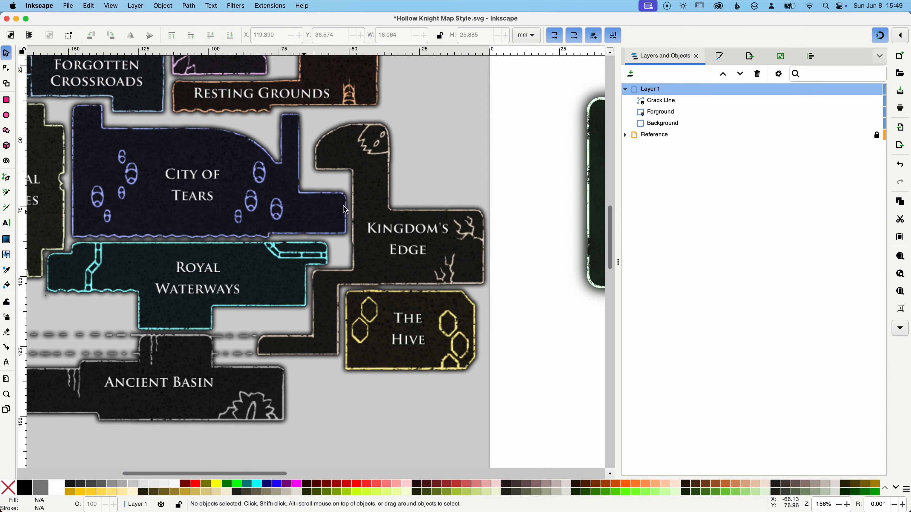
{"action": "left_click_drag", "start_coordinate": [369, 179], "coordinate": [193, 196]}
{"action": "left_click_drag", "start_coordinate": [344, 167], "coordinate": [165, 190]}
{"action": "left_click_drag", "start_coordinate": [275, 167], "coordinate": [254, 189]}
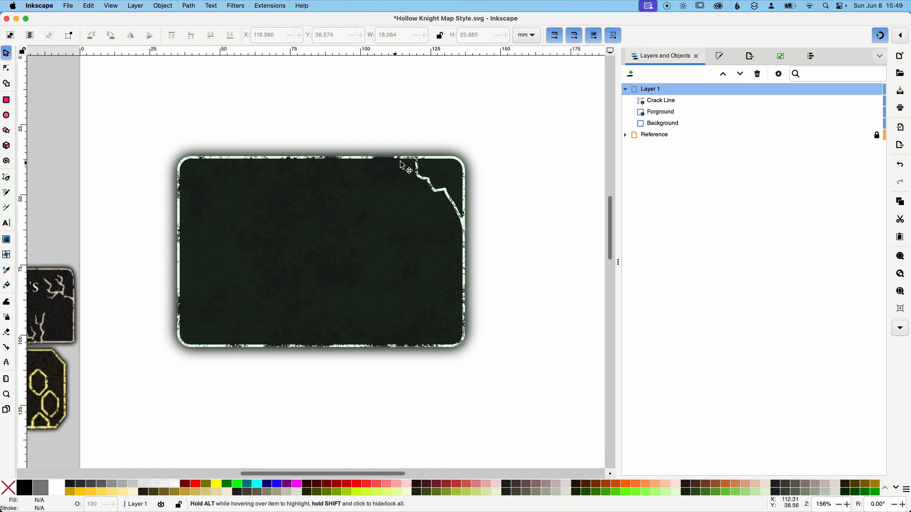
{"action": "left_click_drag", "start_coordinate": [371, 179], "coordinate": [396, 169]}
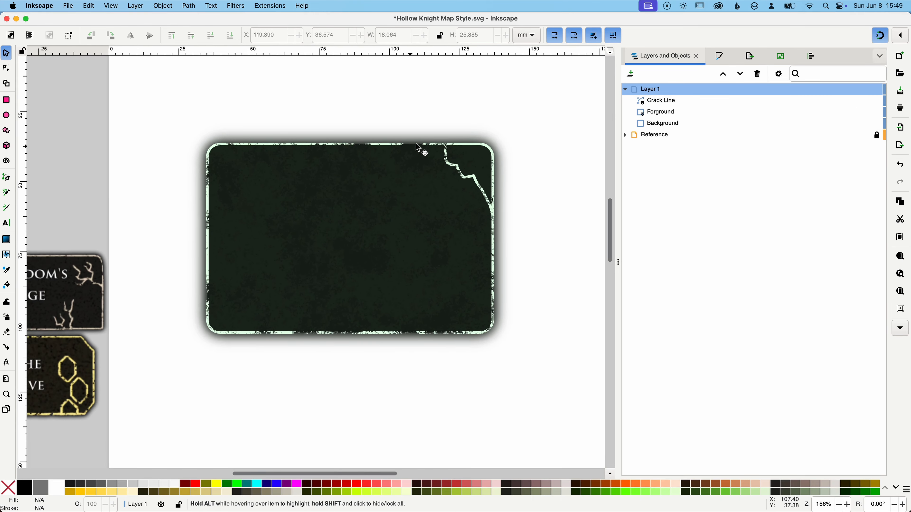
{"action": "scroll", "coordinate": [327, 133], "scroll_direction": "down", "scroll_amount": 1}
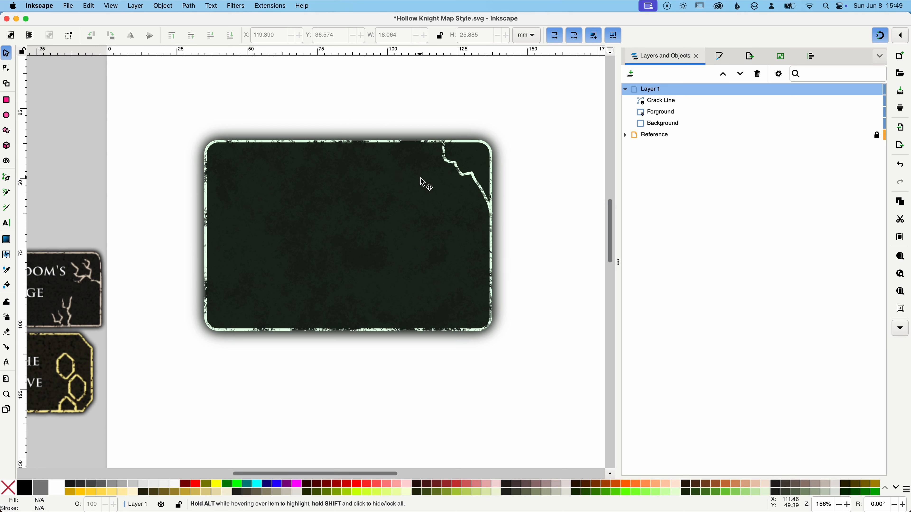
- Switch to the Masking Example.svg document and select the green Circles path
{"action": "key", "text": "super+Tab"}
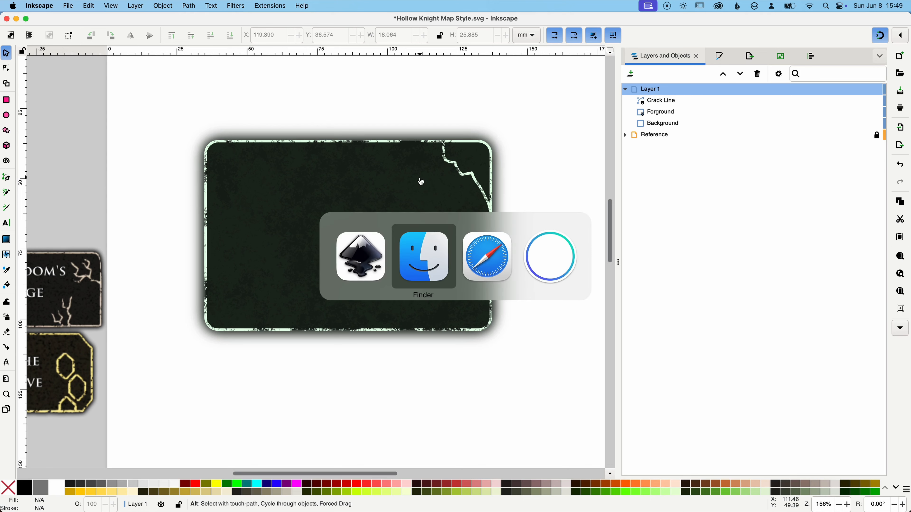
{"action": "key", "text": "super+shift+Tab"}
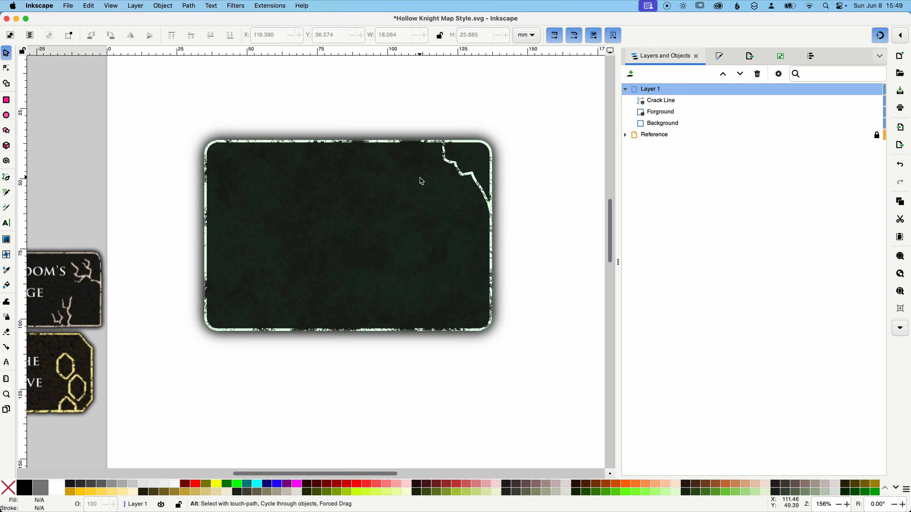
{"action": "key", "text": "super+grave"}
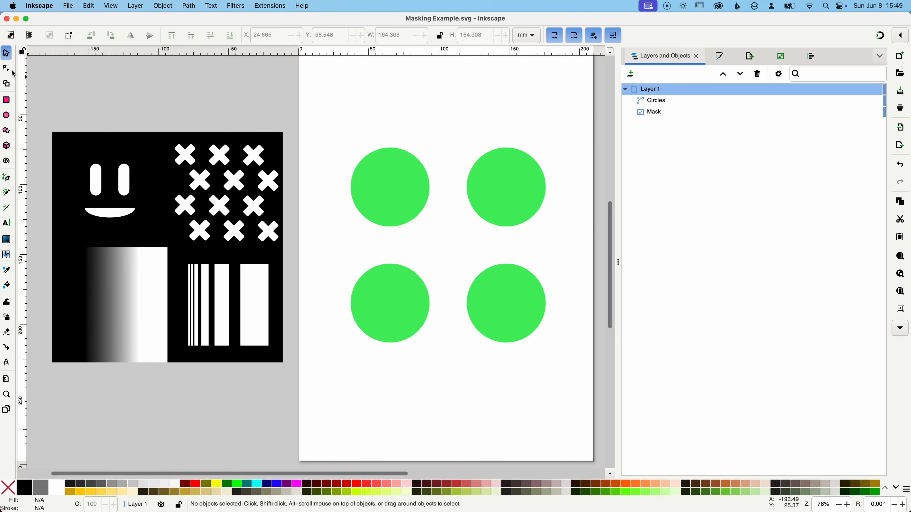
{"action": "left_click", "coordinate": [387, 183]}
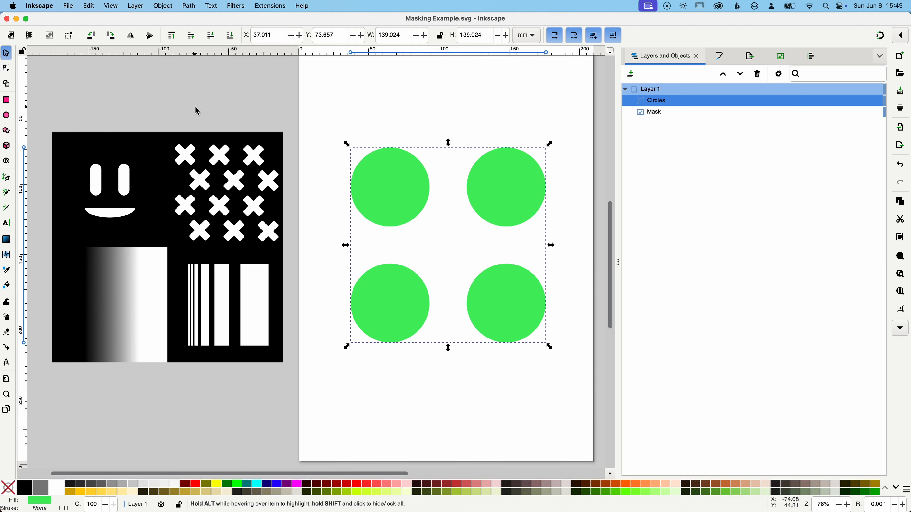
- Duplicate the black-and-white Mask image and place the copy over the green circles at about X 23.650, Y 60.578 mm
{"action": "left_click", "coordinate": [181, 220]}
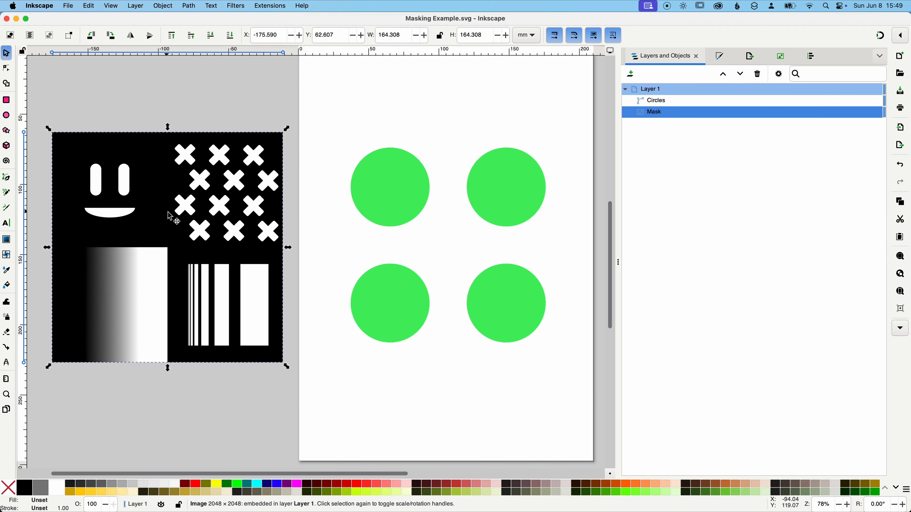
{"action": "right_click", "coordinate": [654, 113]}
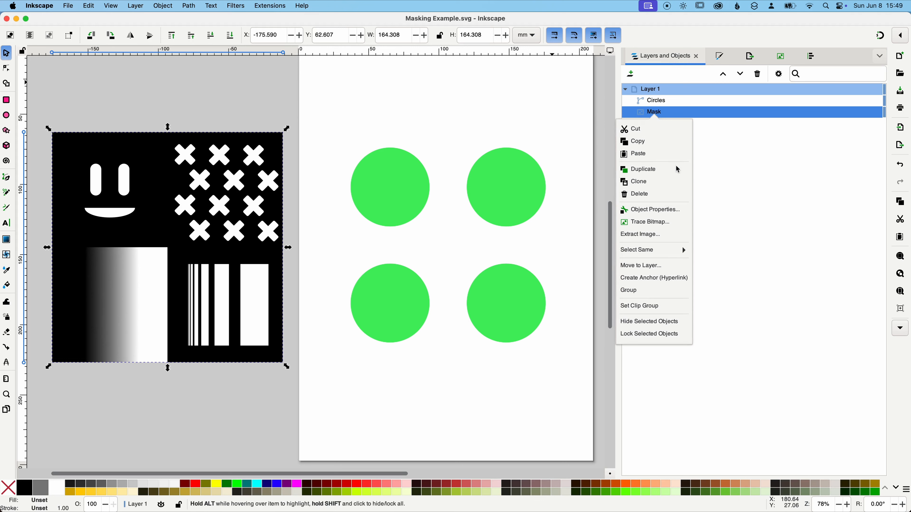
{"action": "left_click", "coordinate": [646, 174]}
{"action": "left_click_drag", "start_coordinate": [166, 211], "coordinate": [444, 208]}
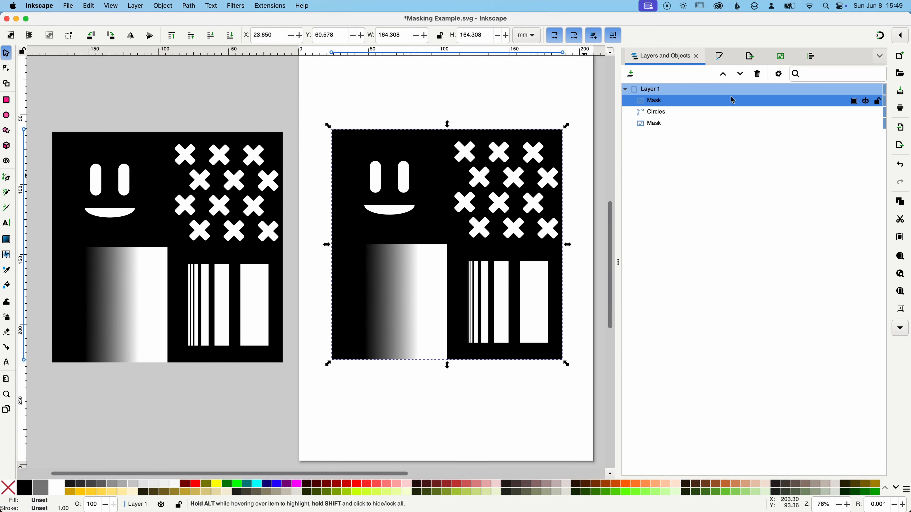
- Mask the green Circles path with the Mask image lying over it, and clear the selection
{"action": "left_click", "coordinate": [664, 114], "text": "shift"}
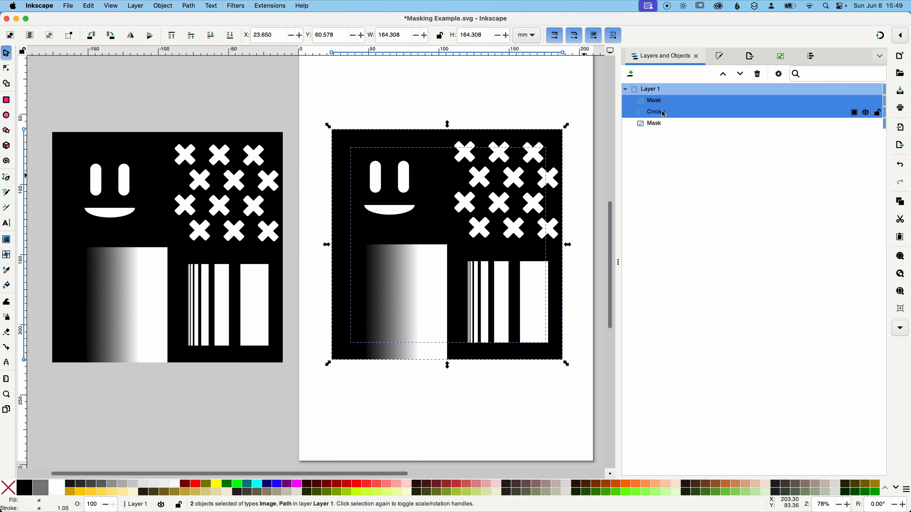
{"action": "left_click", "coordinate": [163, 6]}
{"action": "mouse_move", "coordinate": [272, 135]}
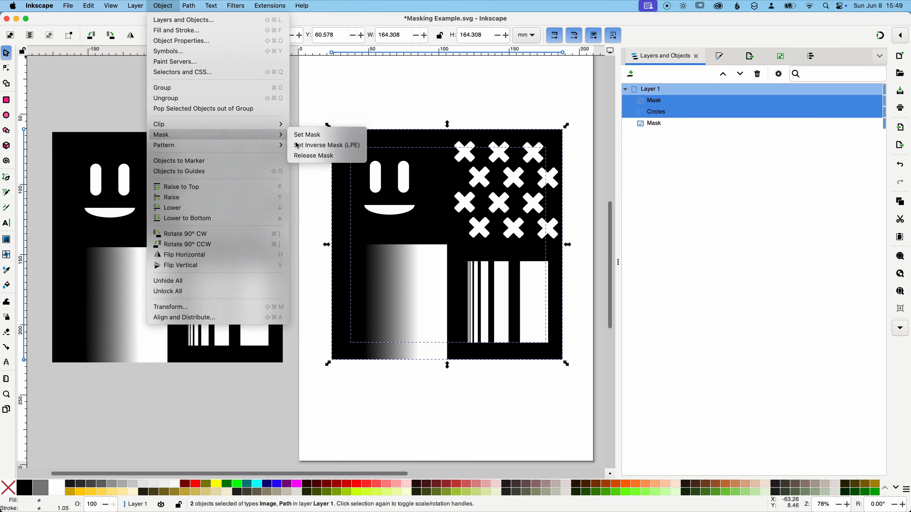
{"action": "left_click", "coordinate": [321, 135]}
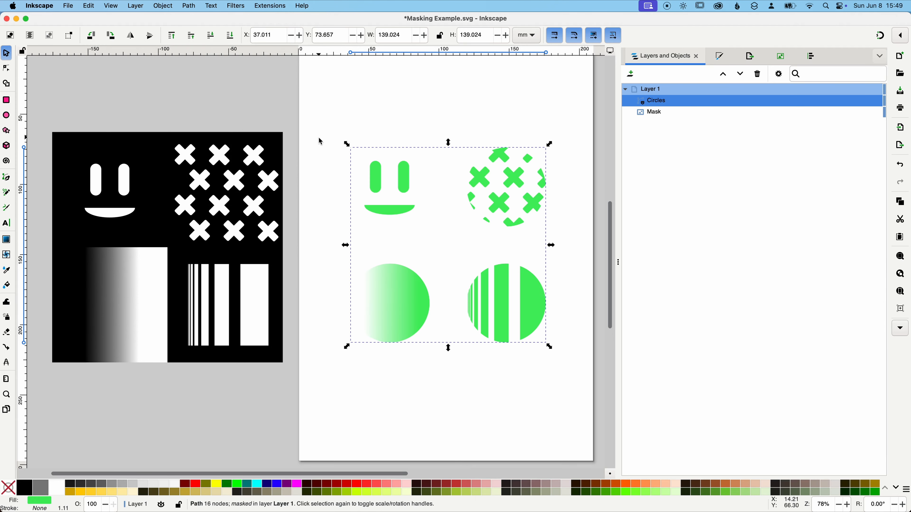
{"action": "left_click", "coordinate": [560, 163]}
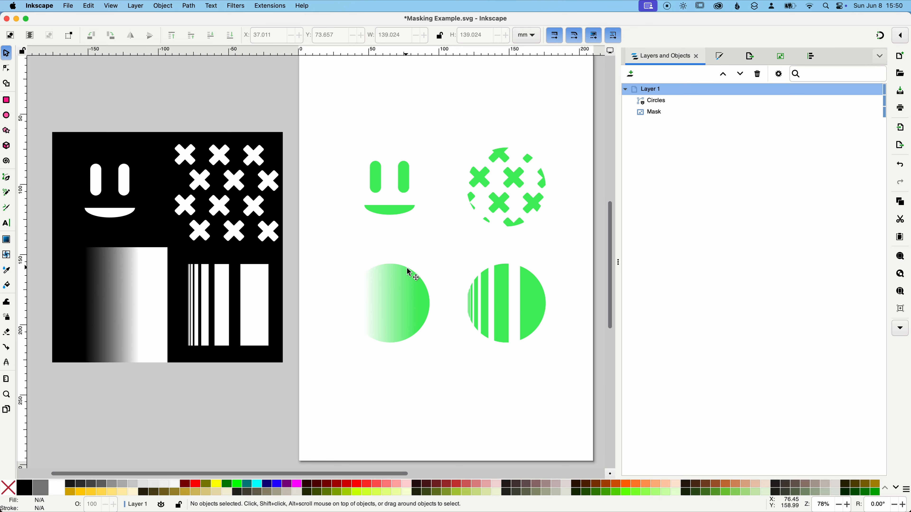
- Switch back to the Hollow Knight Map Style.svg document
{"action": "key", "text": "alt"}
{"action": "key", "text": "super+Tab"}
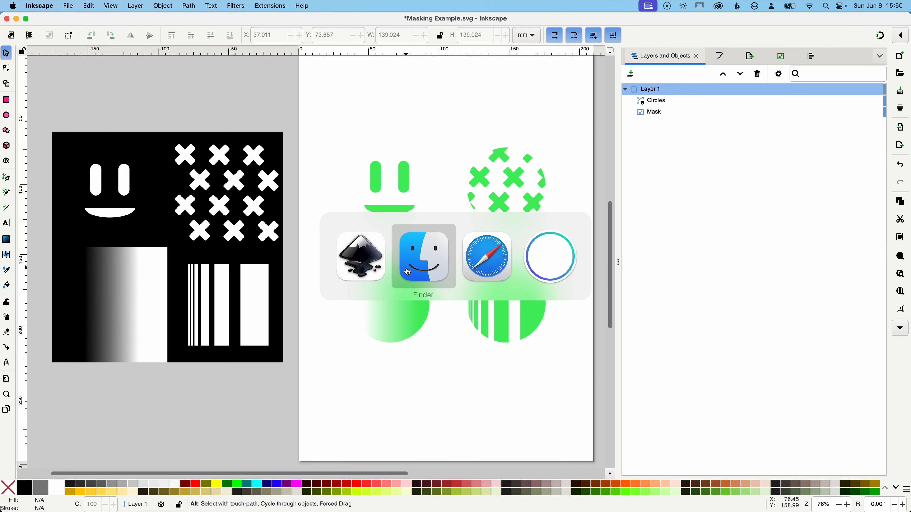
{"action": "key", "text": "super+shift+Tab"}
{"action": "key", "text": "super+grave"}
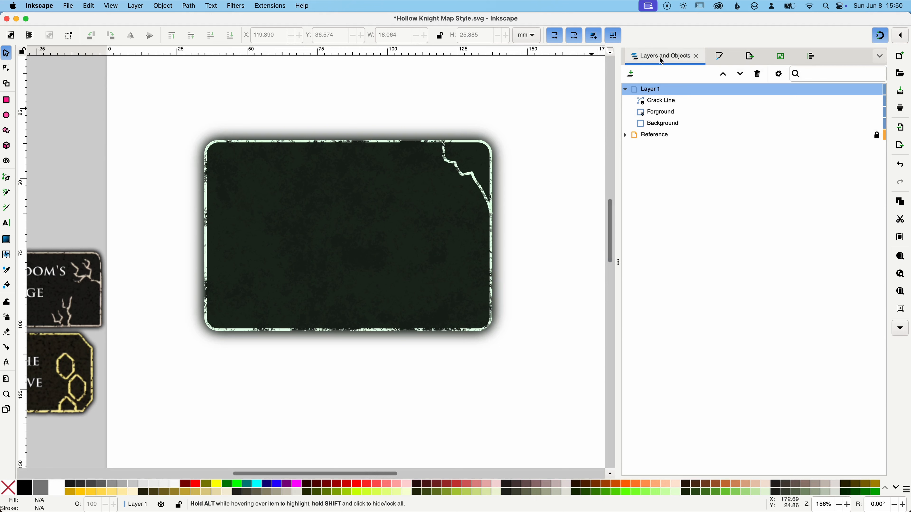
- Duplicate Layer 1, move the copy just below the original to about X 25.392, Y 99.555 mm, and expand the copy's object list
{"action": "left_click", "coordinate": [650, 89]}
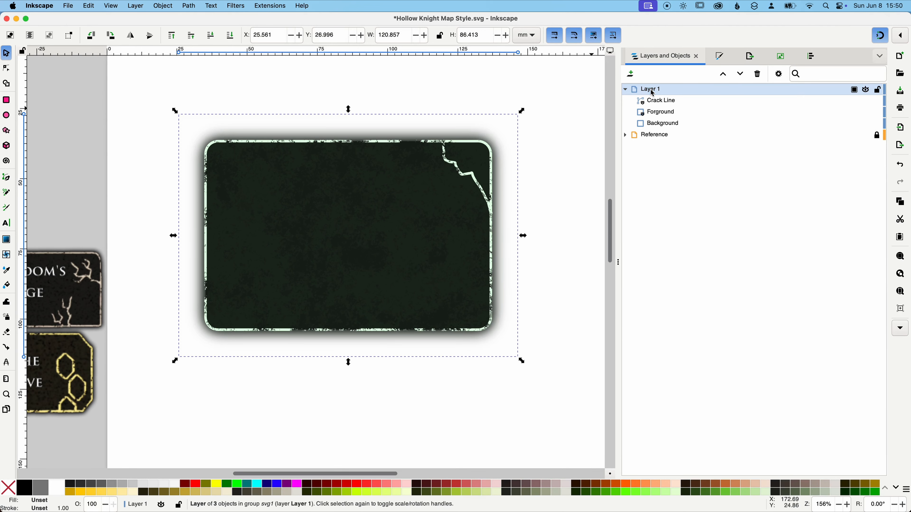
{"action": "right_click", "coordinate": [651, 88]}
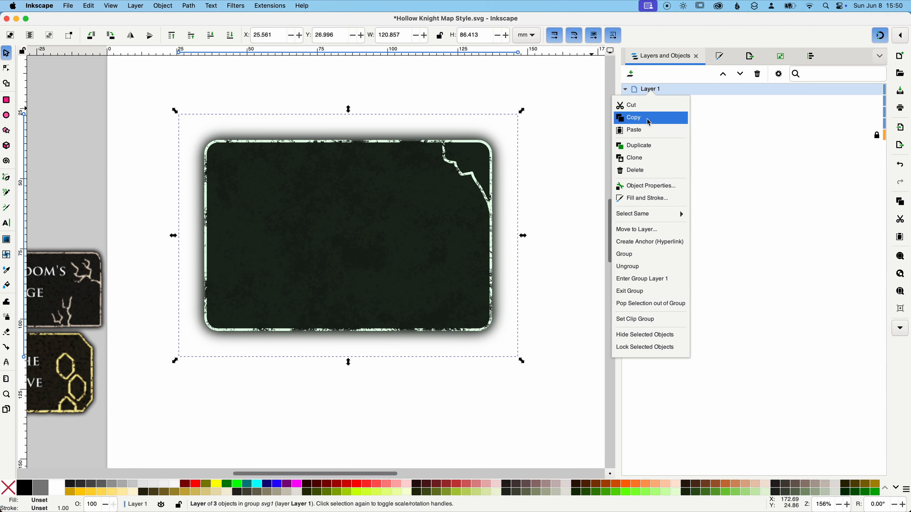
{"action": "left_click", "coordinate": [627, 148]}
{"action": "left_click_drag", "start_coordinate": [320, 165], "coordinate": [321, 375]}
{"action": "scroll", "coordinate": [411, 255], "scroll_direction": "down", "scroll_amount": 5}
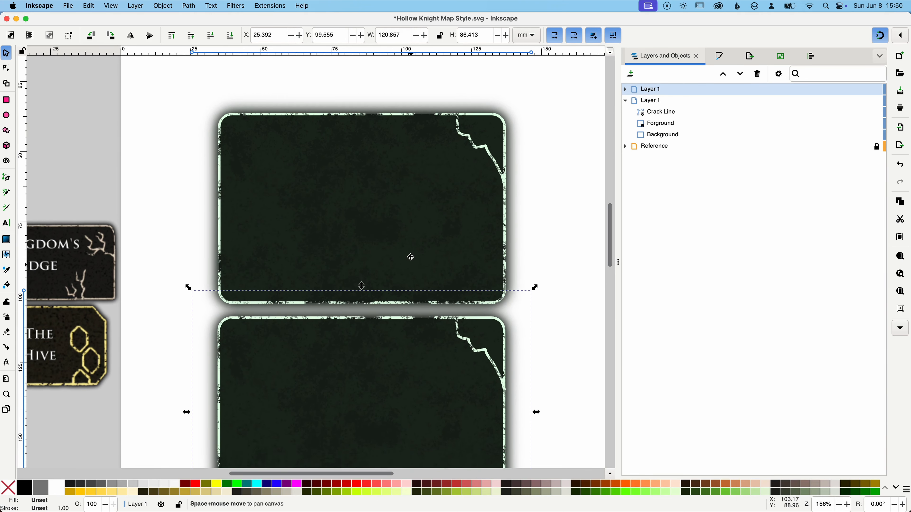
{"action": "left_click", "coordinate": [625, 89]}
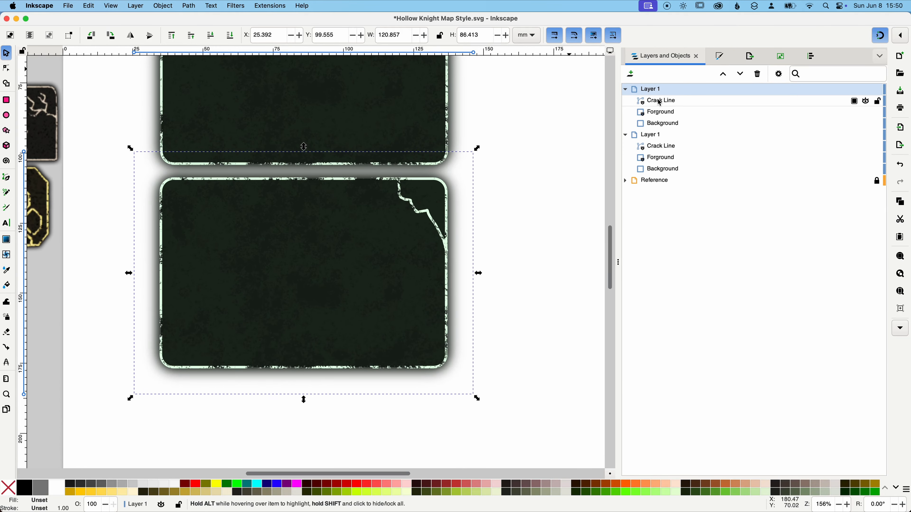
- Set the stroke hue of the lower region copy's Crack Line and Forground to about 201, a pale blue
{"action": "left_click", "coordinate": [662, 104]}
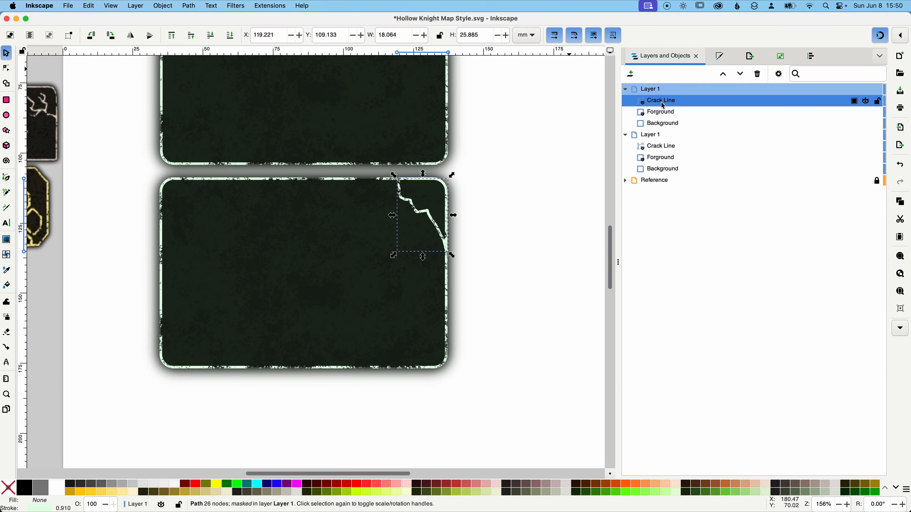
{"action": "left_click", "coordinate": [662, 116], "text": "shift"}
{"action": "left_click", "coordinate": [721, 56]}
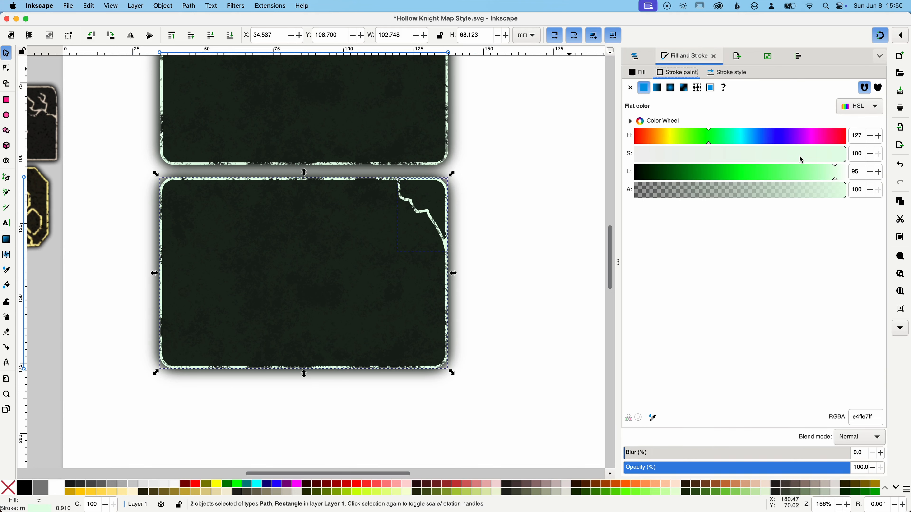
{"action": "mouse_move", "coordinate": [798, 141]}
{"action": "left_mouse_down"}
{"action": "mouse_move", "coordinate": [806, 140]}
{"action": "mouse_move", "coordinate": [752, 140]}
{"action": "left_mouse_up"}
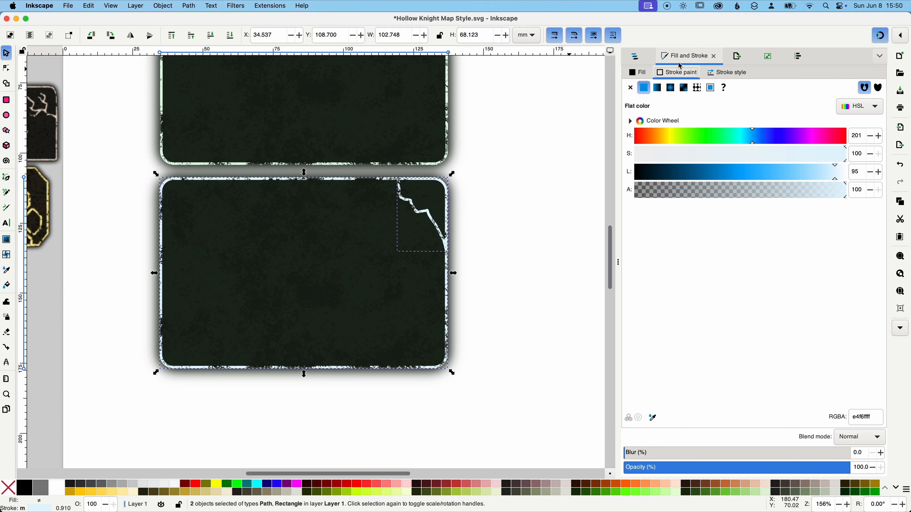
- Set the fill hue of the lower region copy's Background to about 240, a dark blue
{"action": "left_click", "coordinate": [648, 63]}
{"action": "left_click", "coordinate": [658, 126]}
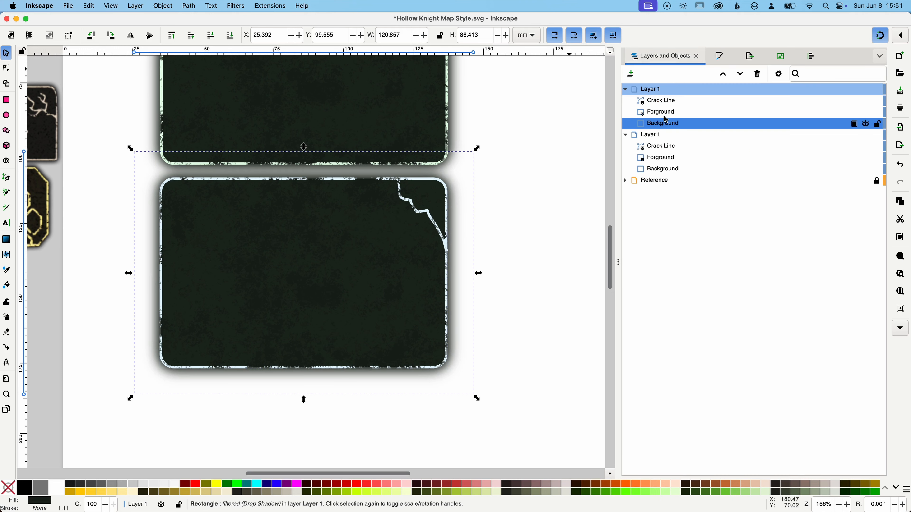
{"action": "left_click", "coordinate": [726, 63]}
{"action": "left_click", "coordinate": [638, 74]}
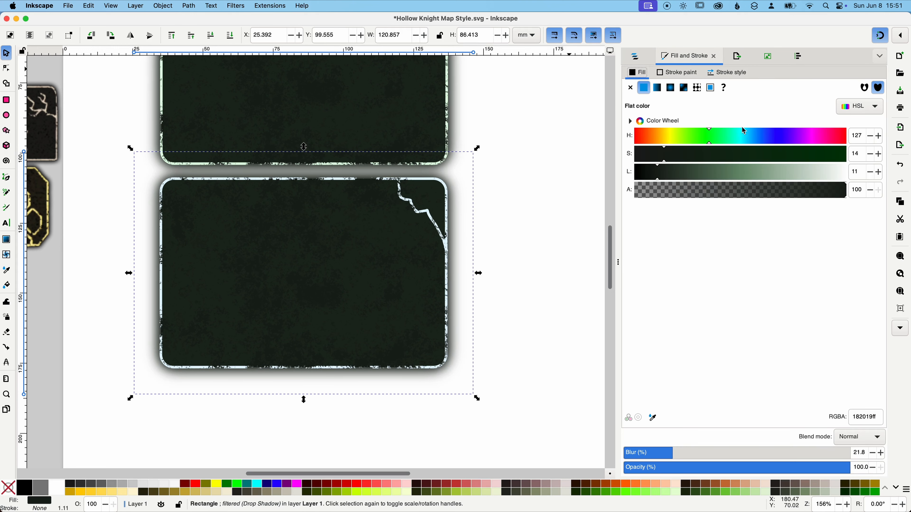
{"action": "left_click_drag", "start_coordinate": [755, 143], "coordinate": [775, 143]}
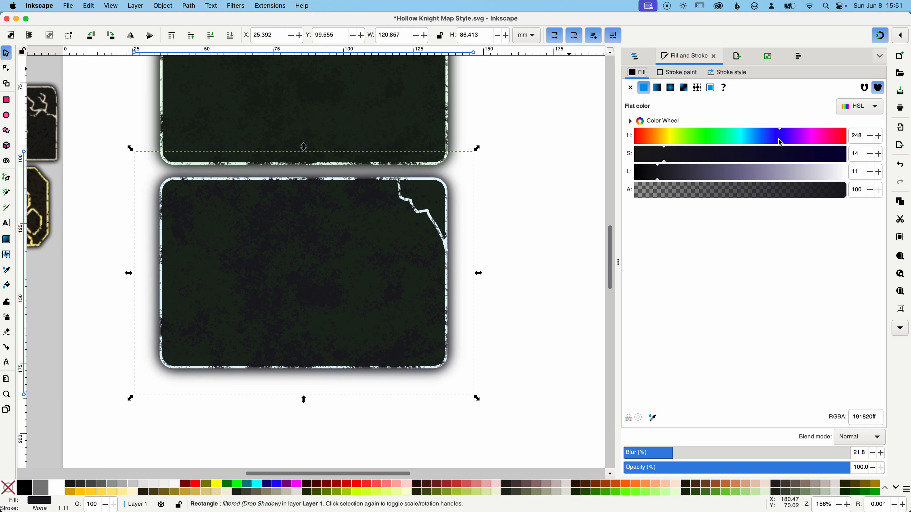
- Duplicate the blue region's Layer 1 and place the copy beside it at about X 132.454, Y 100.570 mm
{"action": "left_click", "coordinate": [634, 58]}
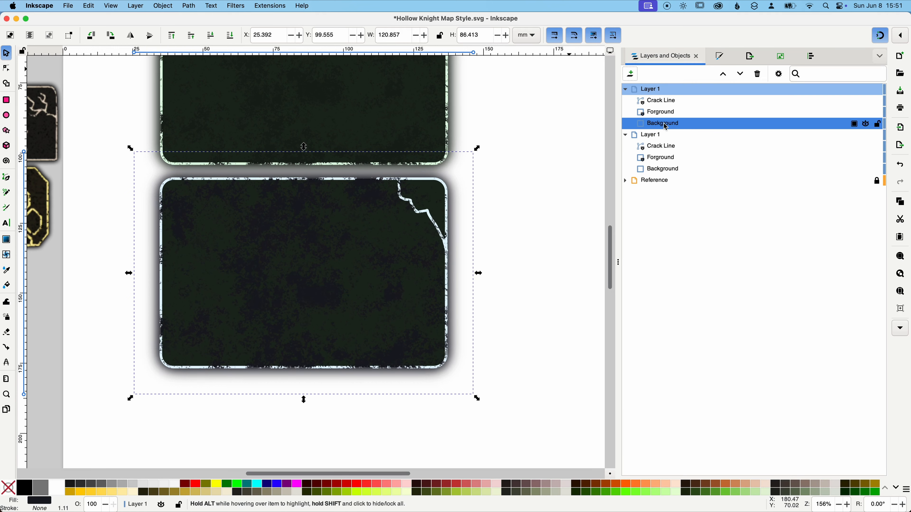
{"action": "left_click", "coordinate": [625, 90]}
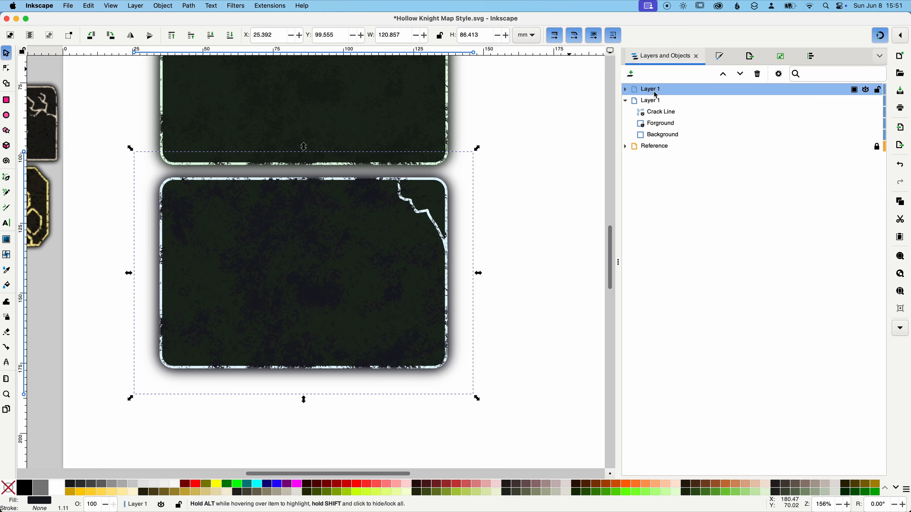
{"action": "left_click", "coordinate": [650, 103]}
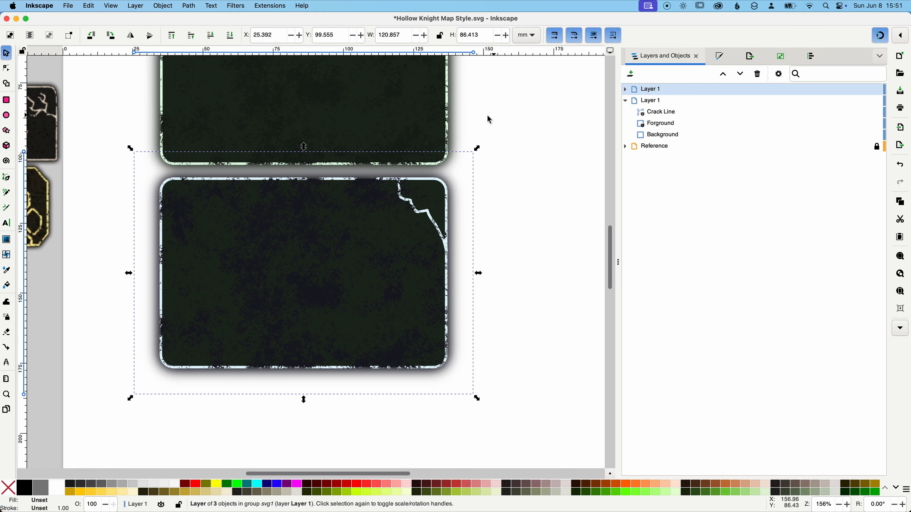
{"action": "right_click", "coordinate": [704, 89]}
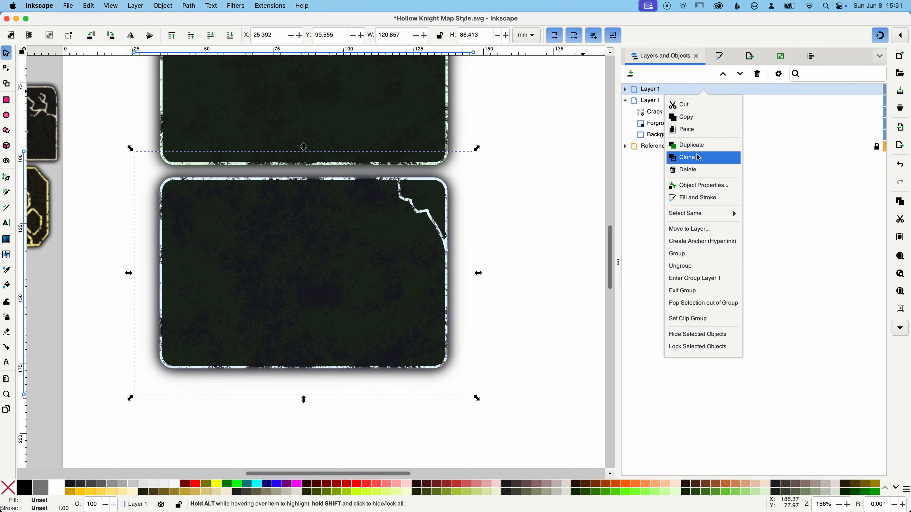
{"action": "left_click", "coordinate": [698, 153]}
{"action": "left_click_drag", "start_coordinate": [210, 280], "coordinate": [520, 286]}
{"action": "left_click_drag", "start_coordinate": [516, 280], "coordinate": [528, 278]}
{"action": "key", "text": "space"}
{"action": "left_click_drag", "start_coordinate": [550, 196], "coordinate": [435, 234]}
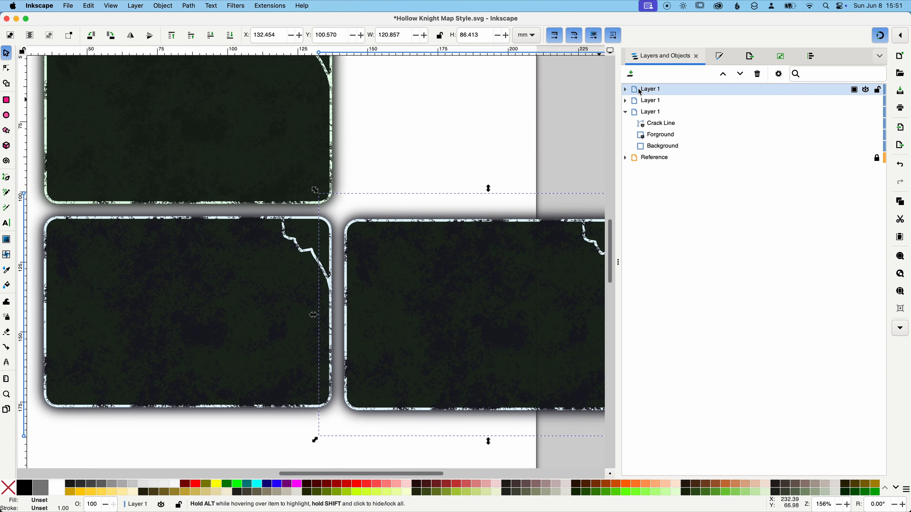
- Set the new copy's Crack Line and Forground strokes to pink with hue 337 and lightness 89
{"action": "left_click", "coordinate": [624, 90]}
{"action": "left_click", "coordinate": [656, 102]}
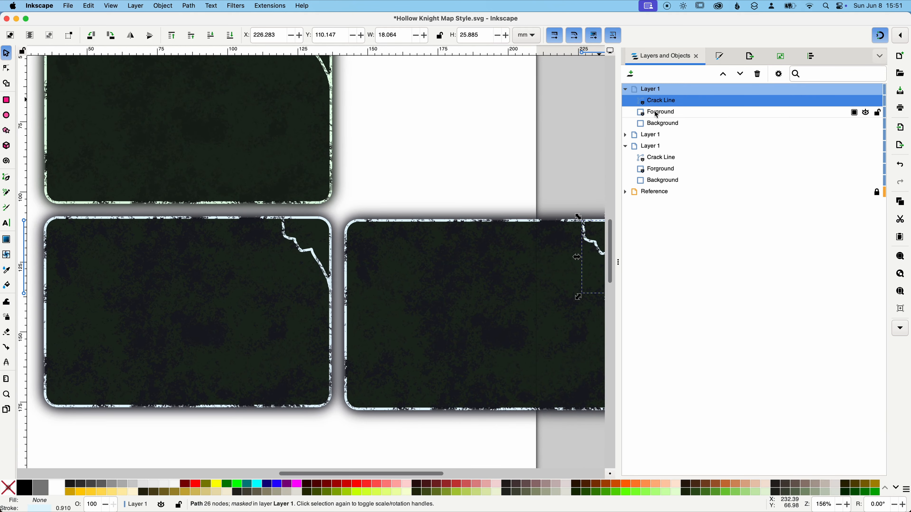
{"action": "left_click", "coordinate": [657, 114], "text": "shift"}
{"action": "left_click", "coordinate": [720, 56]}
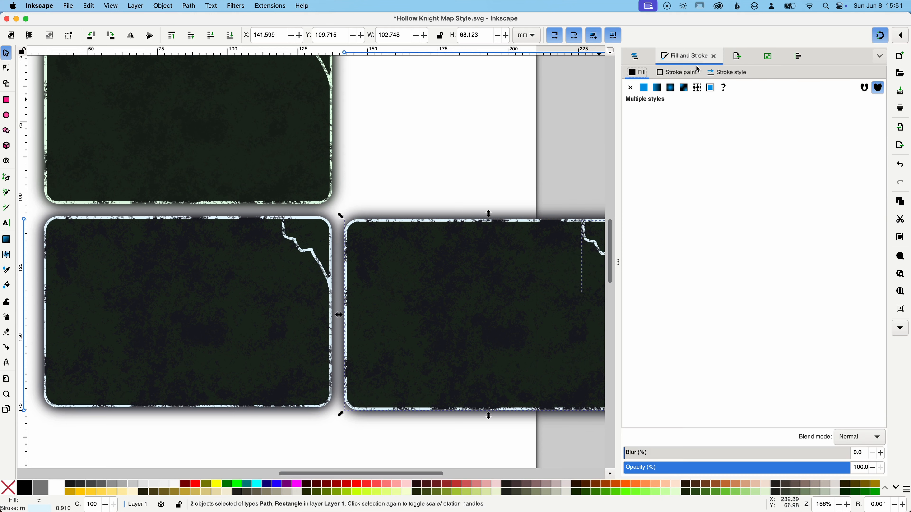
{"action": "left_click", "coordinate": [675, 73]}
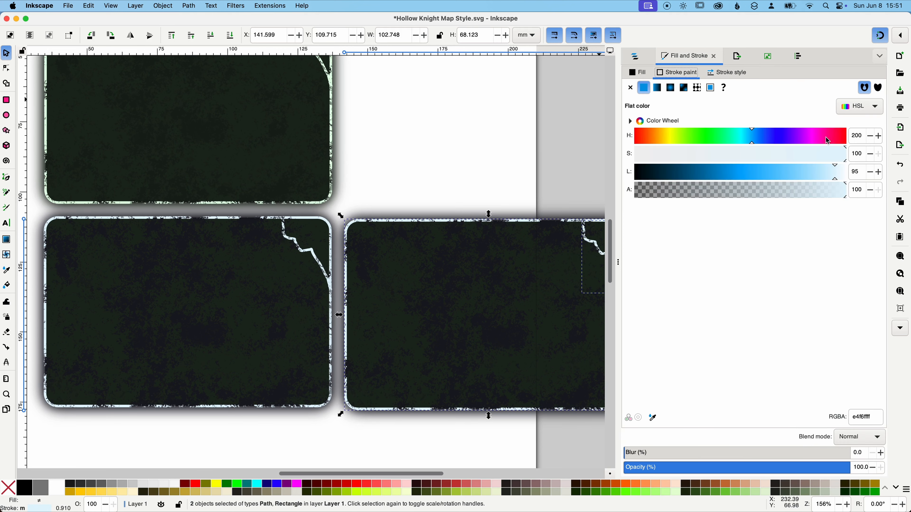
{"action": "left_click_drag", "start_coordinate": [826, 141], "coordinate": [834, 140]}
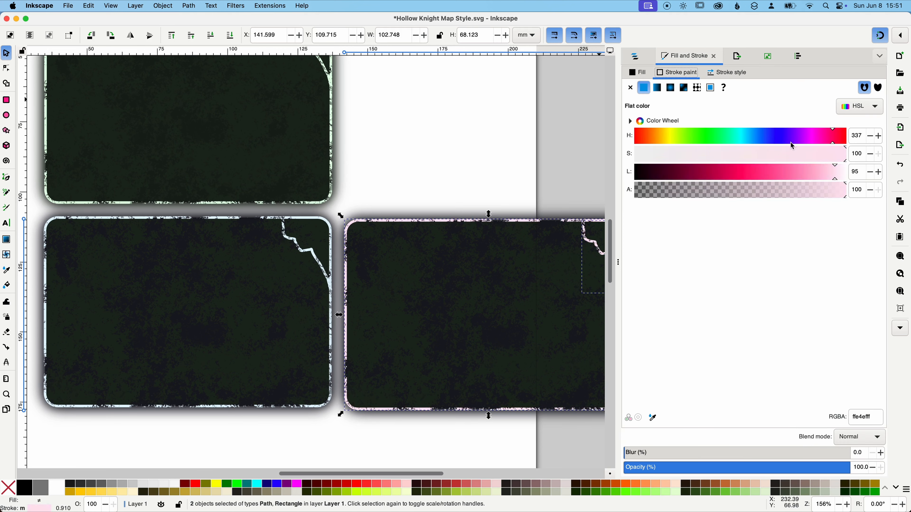
{"action": "left_click_drag", "start_coordinate": [834, 175], "coordinate": [822, 176]}
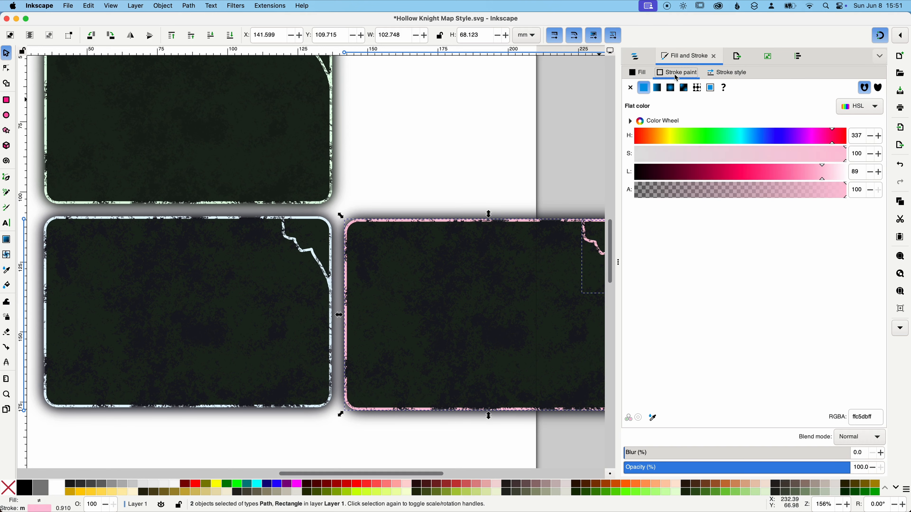
- Set the fill hue of the new copy's Background to 337, a dark reddish tone
{"action": "left_click", "coordinate": [635, 56]}
{"action": "left_click", "coordinate": [671, 126]}
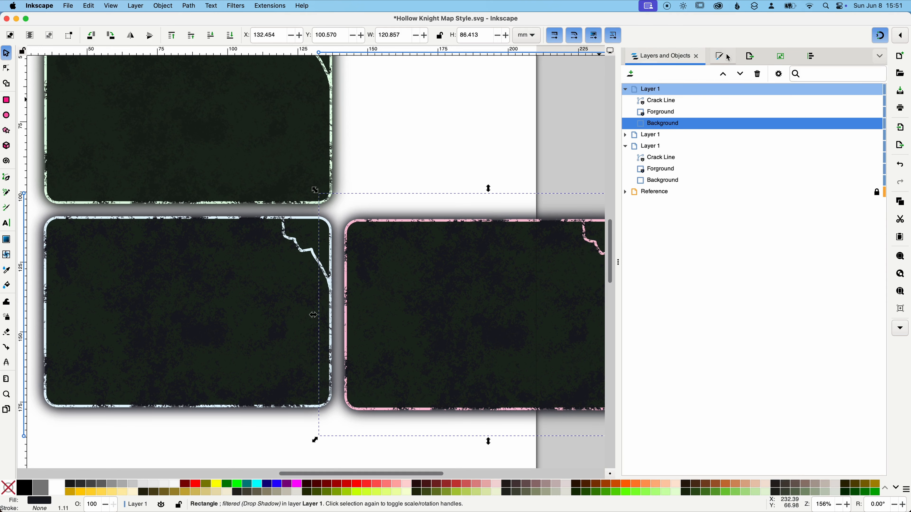
{"action": "left_click", "coordinate": [715, 60]}
{"action": "left_click", "coordinate": [637, 73]}
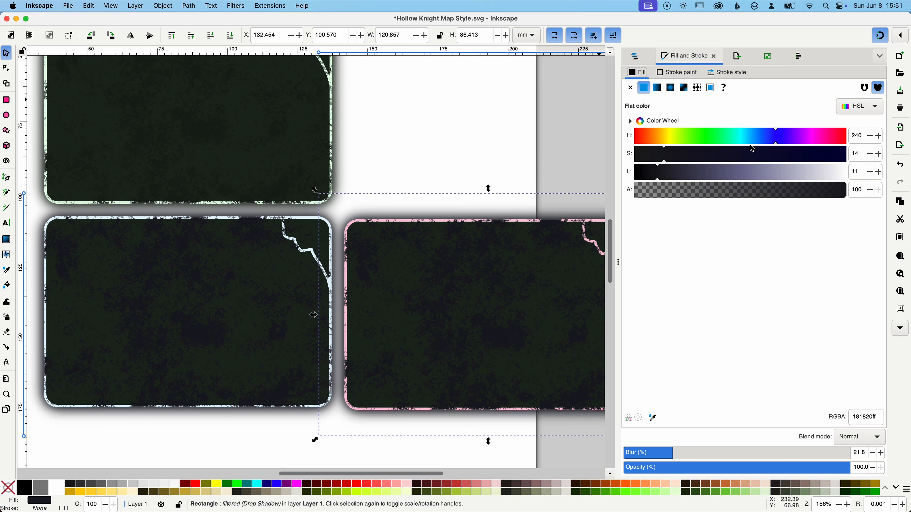
{"action": "left_click_drag", "start_coordinate": [827, 138], "coordinate": [836, 140]}
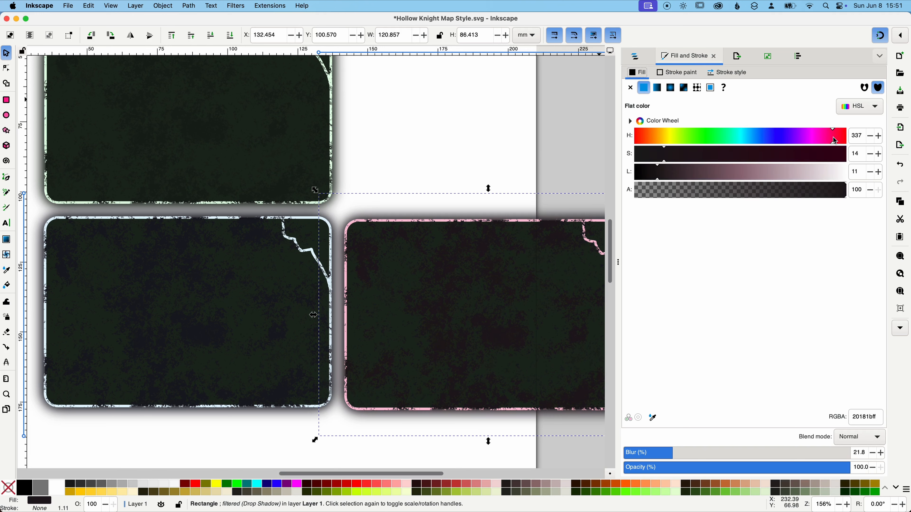
- Compare the green, blue and pink regions with the reference map and clear the selection
{"action": "scroll", "coordinate": [425, 231], "scroll_direction": "down", "scroll_amount": 3}
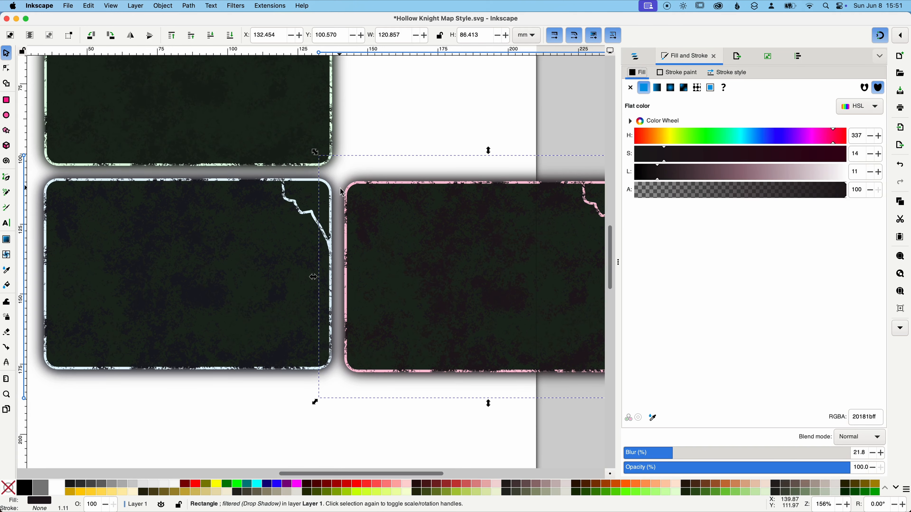
{"action": "scroll", "coordinate": [340, 193], "scroll_direction": "down", "scroll_amount": 3}
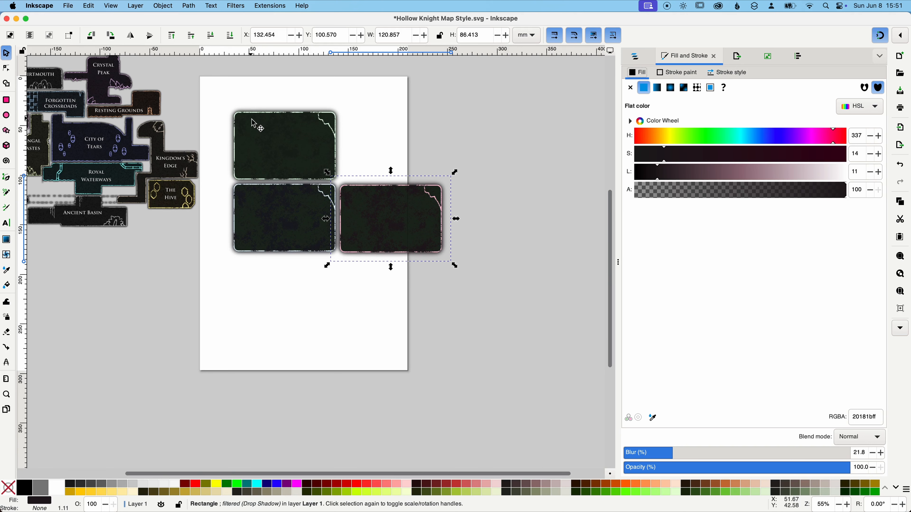
{"action": "scroll", "coordinate": [254, 126], "scroll_direction": "left", "scroll_amount": 2}
{"action": "scroll", "coordinate": [284, 135], "scroll_direction": "up", "scroll_amount": 3}
{"action": "scroll", "coordinate": [283, 135], "scroll_direction": "left", "scroll_amount": 2}
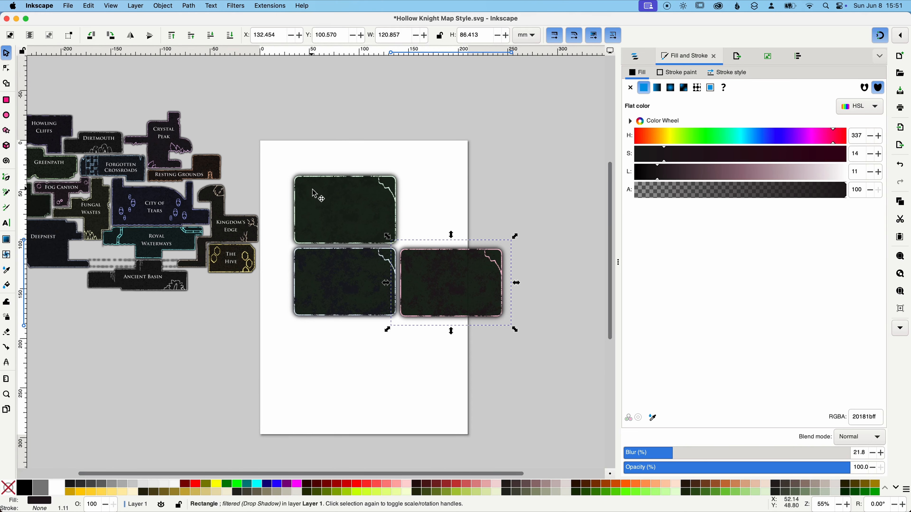
{"action": "scroll", "coordinate": [333, 198], "scroll_direction": "down", "scroll_amount": 2}
{"action": "scroll", "coordinate": [333, 198], "scroll_direction": "left", "scroll_amount": 2}
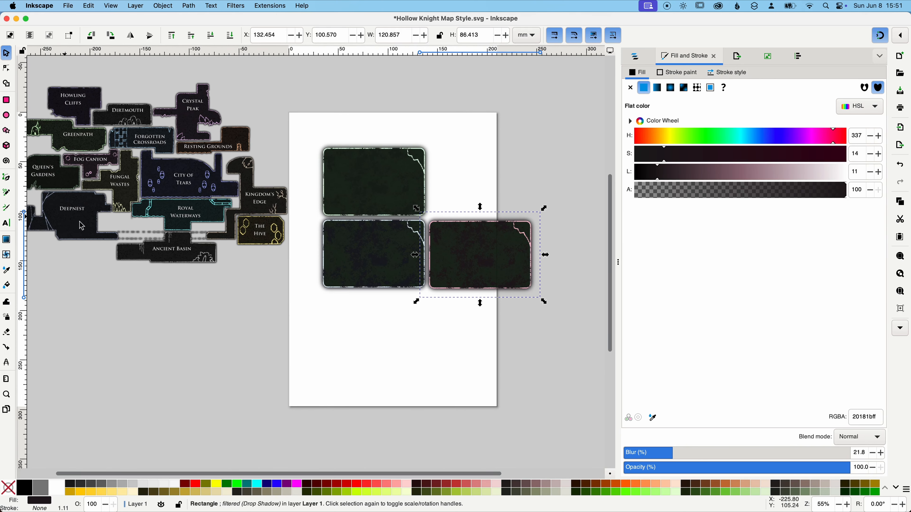
{"action": "left_click", "coordinate": [396, 225]}
{"action": "left_click", "coordinate": [552, 171]}
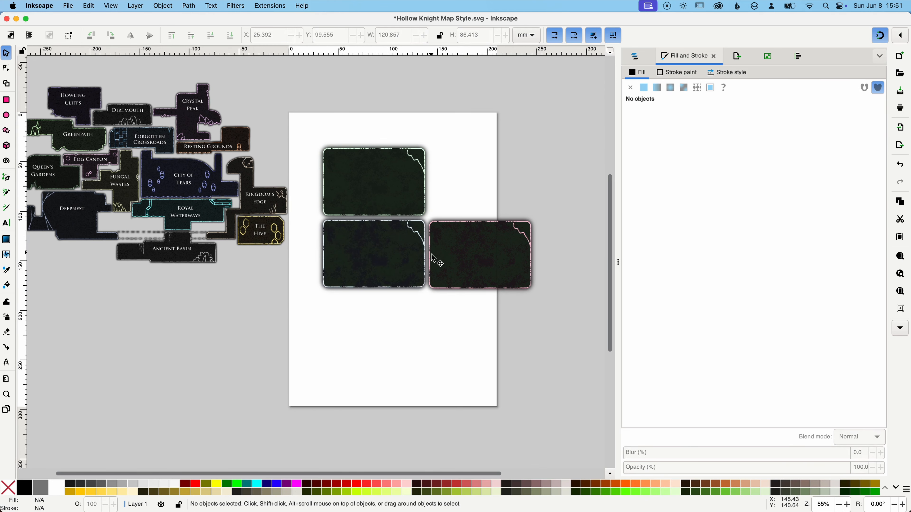
{"action": "scroll", "coordinate": [434, 256], "scroll_direction": "down", "scroll_amount": 1}
{"action": "scroll", "coordinate": [434, 256], "scroll_direction": "left", "scroll_amount": 1}
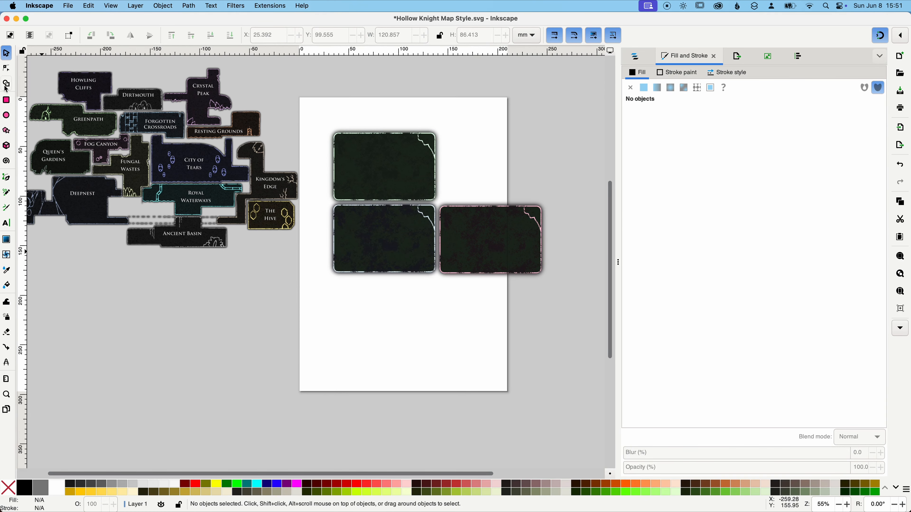
- Draw a closed, stepped eight-corner path about 117 × 80 mm below the blue region with the Pen tool, and show the object list
{"action": "left_click", "coordinate": [5, 179]}
{"action": "left_click", "coordinate": [341, 343]}
{"action": "scroll", "coordinate": [346, 299], "scroll_direction": "down", "scroll_amount": 1}
{"action": "scroll", "coordinate": [346, 299], "scroll_direction": "right", "scroll_amount": 1}
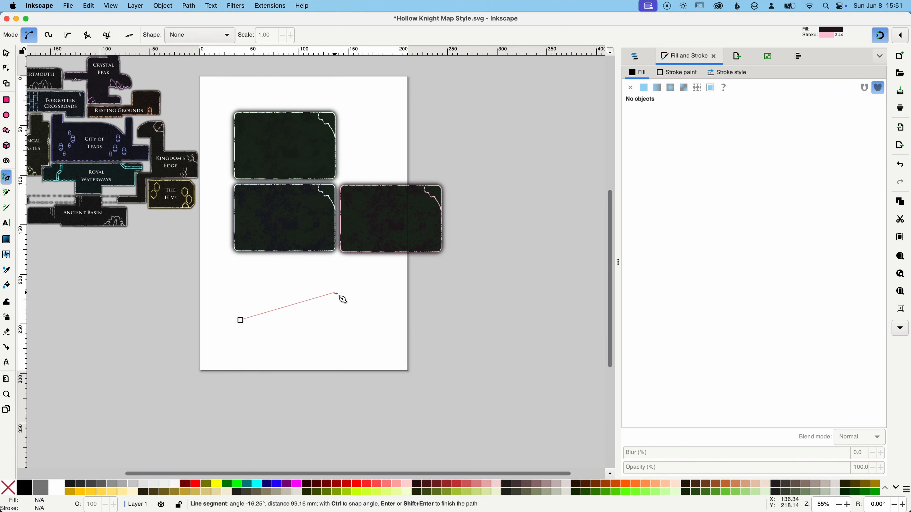
{"action": "scroll", "coordinate": [319, 329], "scroll_direction": "up", "scroll_amount": 5}
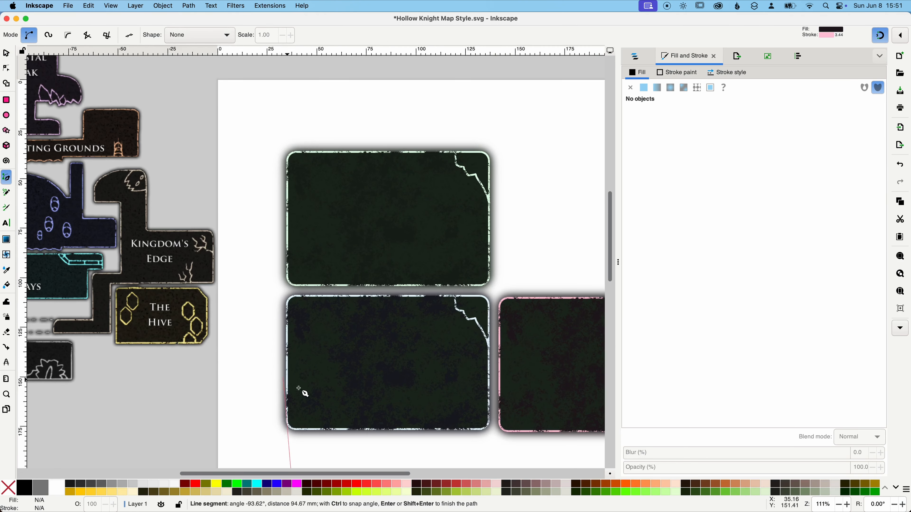
{"action": "scroll", "coordinate": [311, 360], "scroll_direction": "down", "scroll_amount": 12}
{"action": "scroll", "coordinate": [308, 287], "scroll_direction": "right", "scroll_amount": 1}
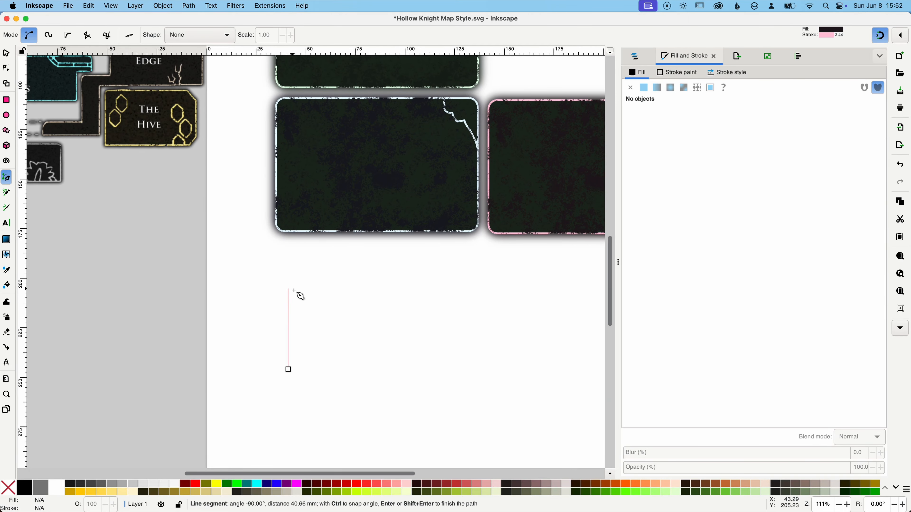
{"action": "left_click", "coordinate": [289, 290]}
{"action": "left_click", "coordinate": [442, 289]}
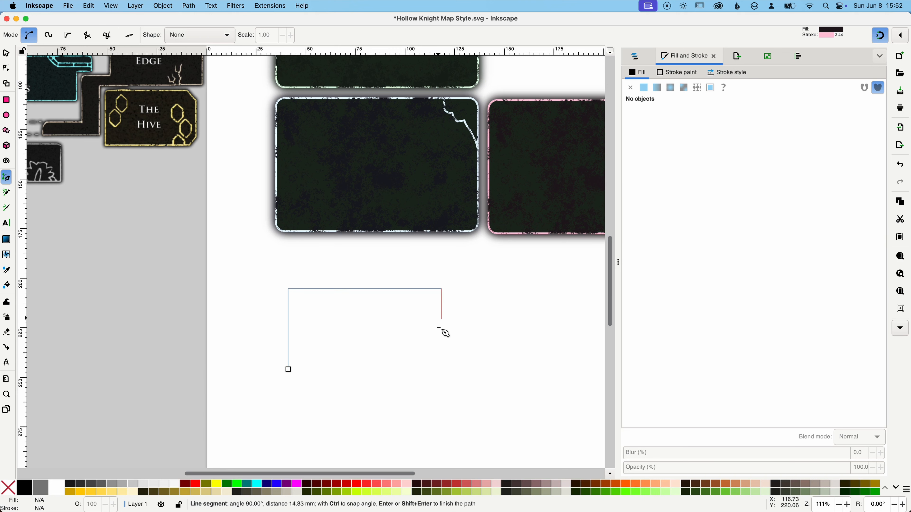
{"action": "left_click", "coordinate": [442, 316]}
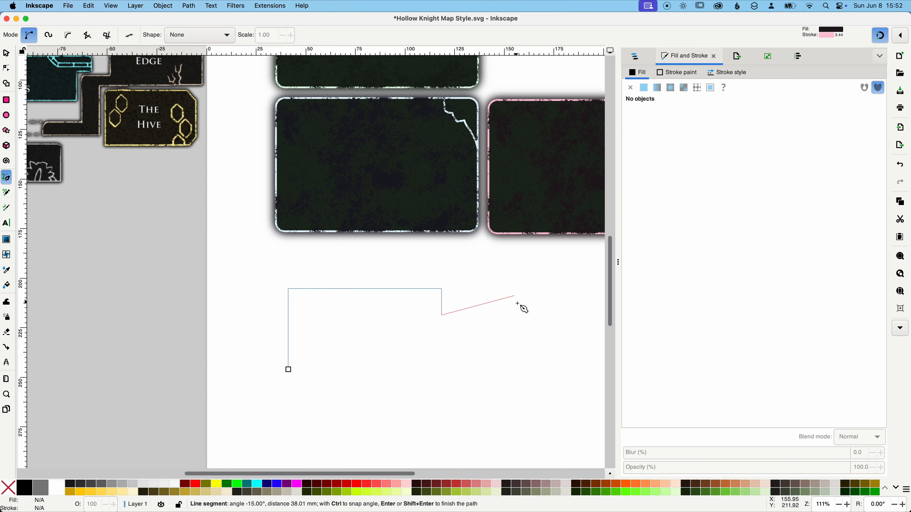
{"action": "left_click", "coordinate": [518, 316]}
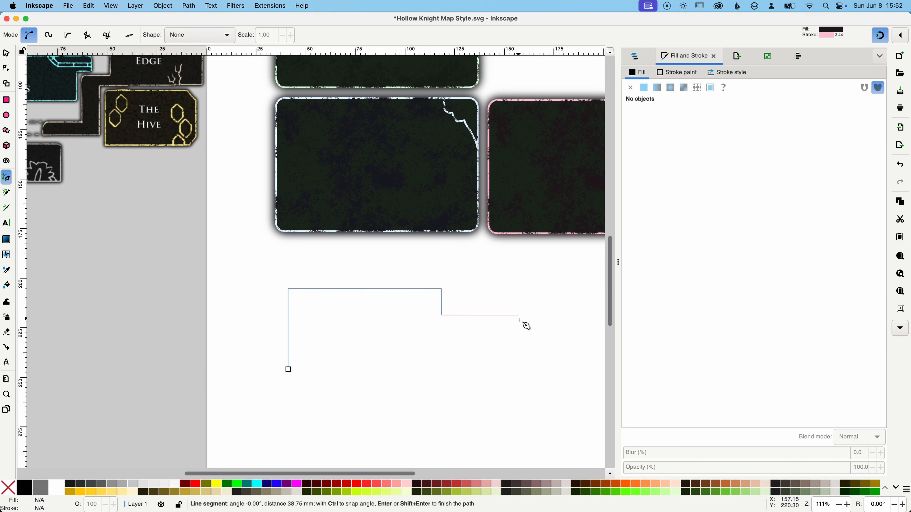
{"action": "left_click", "coordinate": [520, 446]}
{"action": "left_click", "coordinate": [402, 446]}
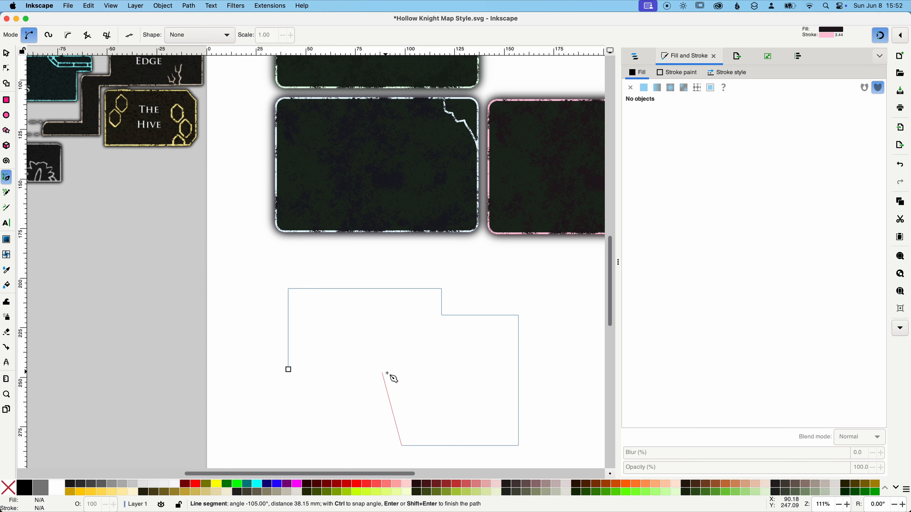
{"action": "left_click", "coordinate": [403, 370]}
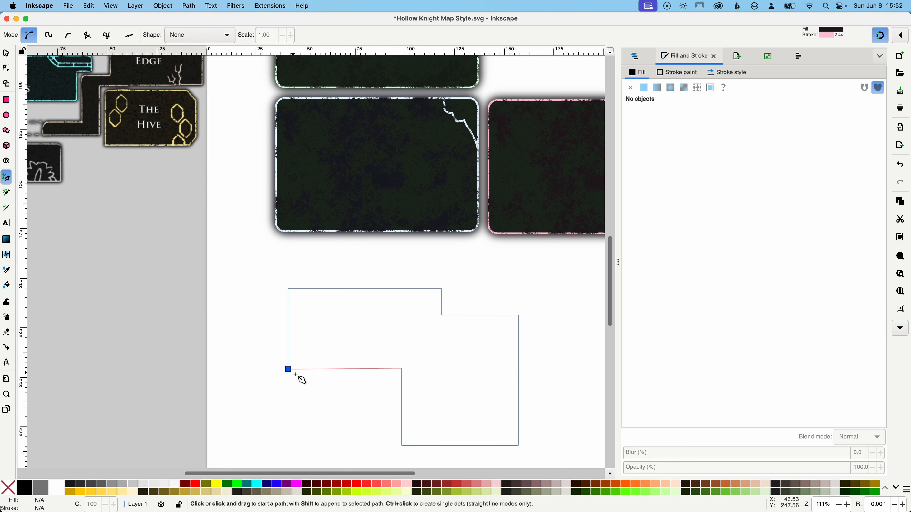
{"action": "left_click", "coordinate": [288, 370]}
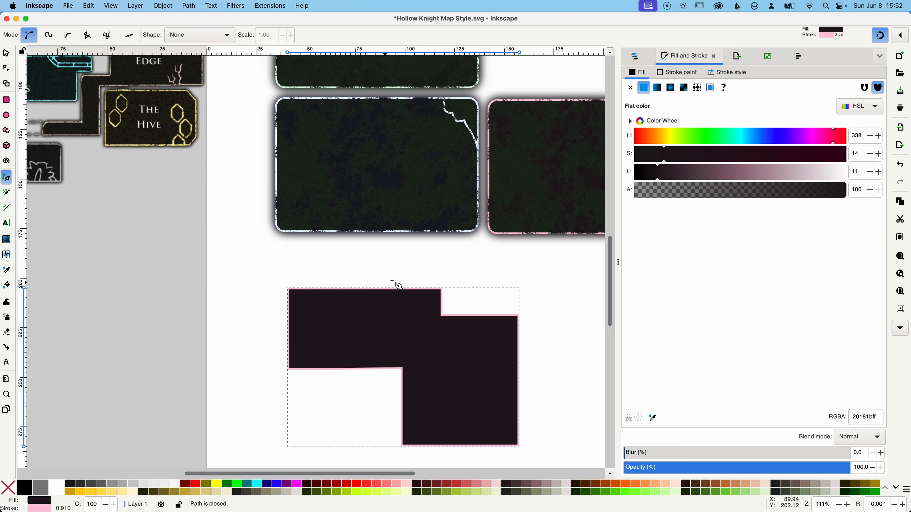
{"action": "left_click", "coordinate": [6, 53]}
{"action": "left_click", "coordinate": [636, 57]}
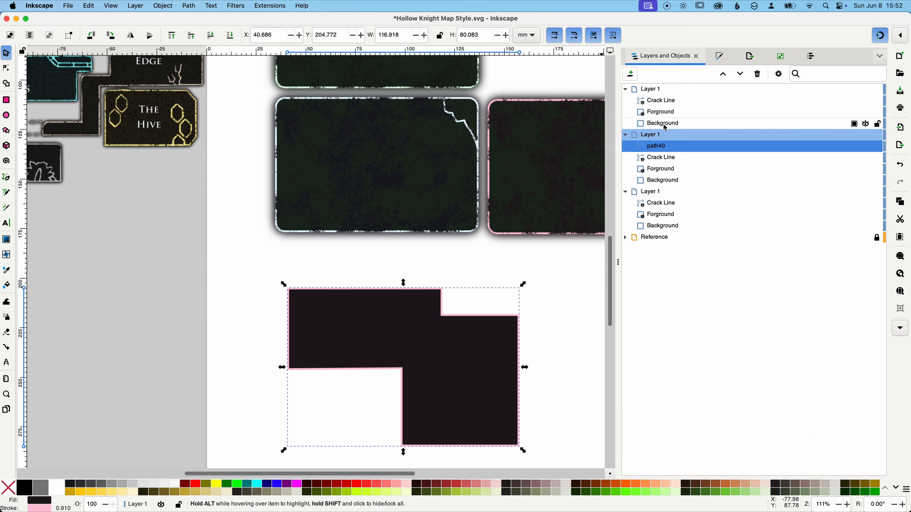
- Add a new layer named Layer 2 and move it above all the other layers
{"action": "left_click", "coordinate": [626, 194]}
{"action": "left_click", "coordinate": [631, 74]}
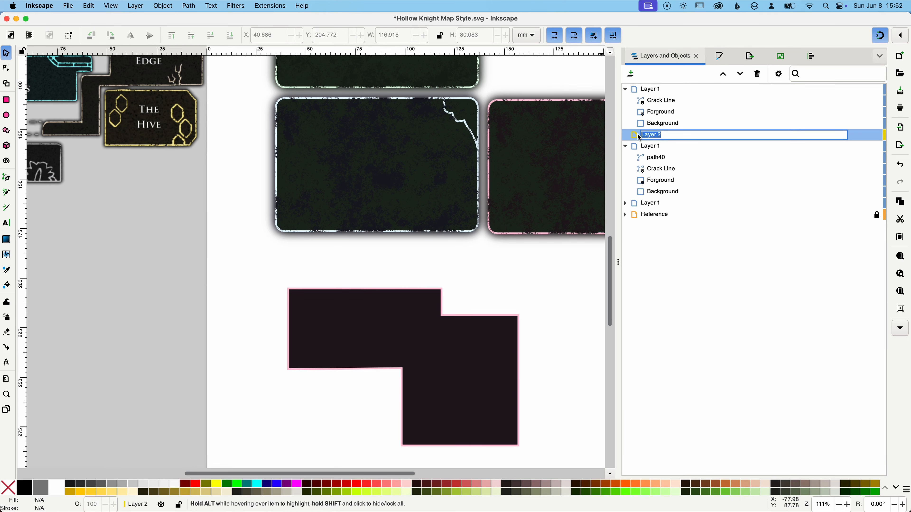
{"action": "left_click", "coordinate": [638, 137]}
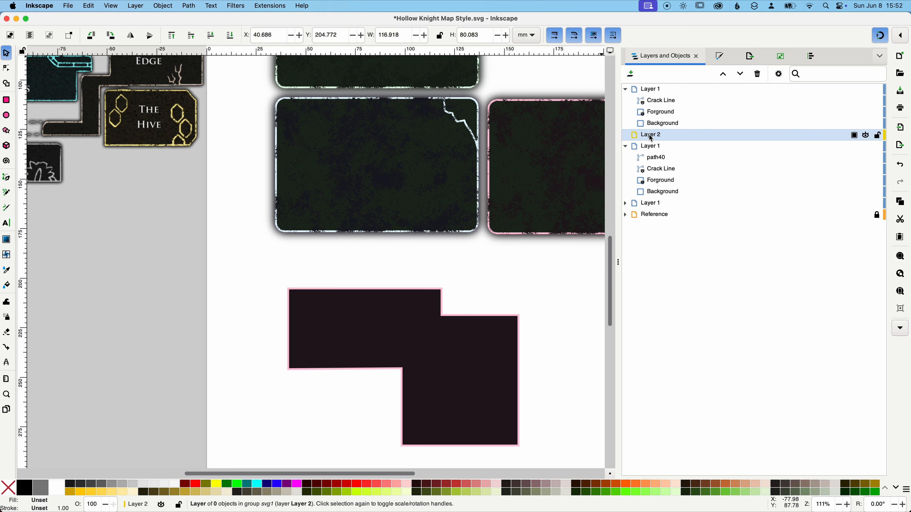
{"action": "left_click_drag", "start_coordinate": [637, 137], "coordinate": [657, 90]}
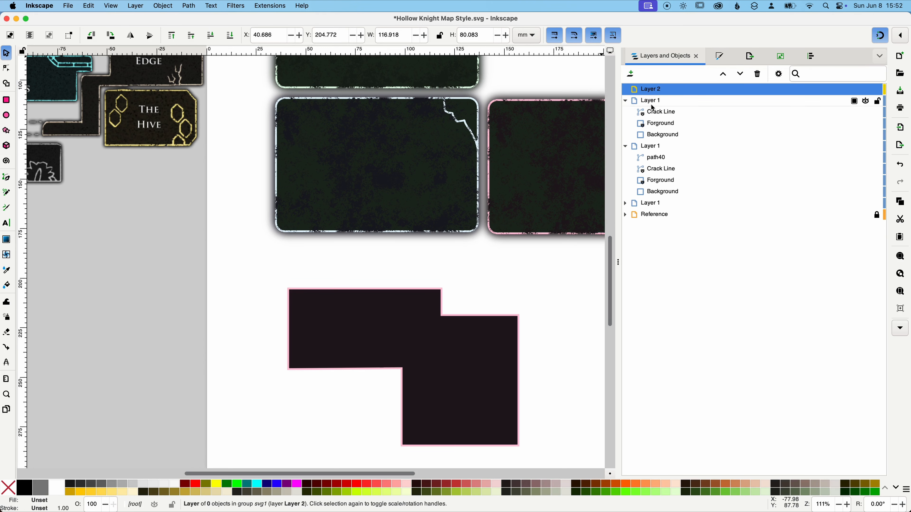
- Move the stepped path into Layer 2 and collapse the contents of the other region layers
{"action": "left_click", "coordinate": [652, 163]}
{"action": "left_click_drag", "start_coordinate": [651, 163], "coordinate": [632, 107]}
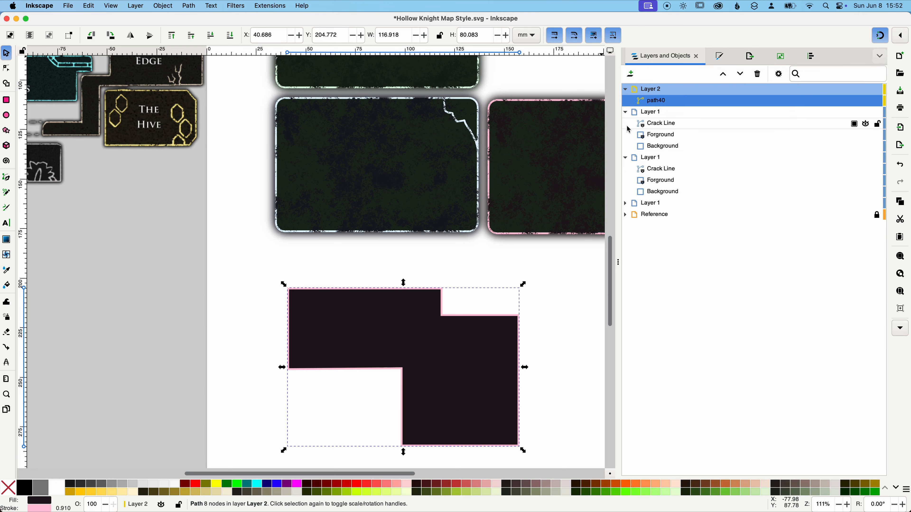
{"action": "left_click", "coordinate": [625, 112]}
{"action": "left_click", "coordinate": [626, 124]}
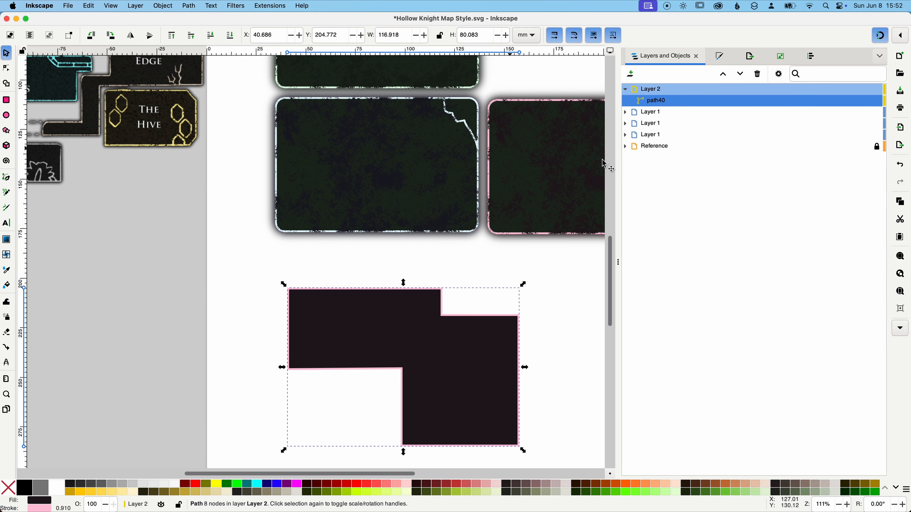
- Rename the stepped path in Layer 2 as Background
{"action": "double_click", "coordinate": [659, 101]}
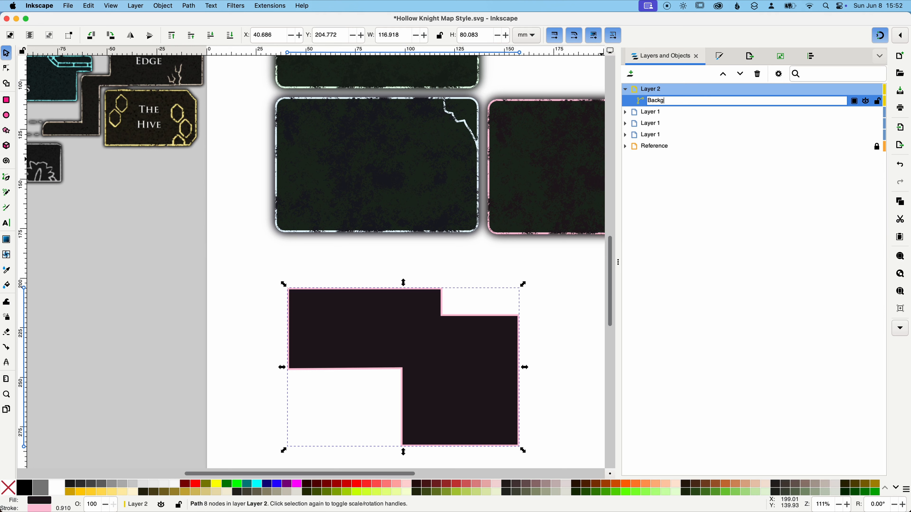
{"action": "type", "text": "Background"}
{"action": "key", "text": "Return"}
- Duplicate the stepped Background path and name the upper copy Forground
{"action": "right_click", "coordinate": [660, 105]}
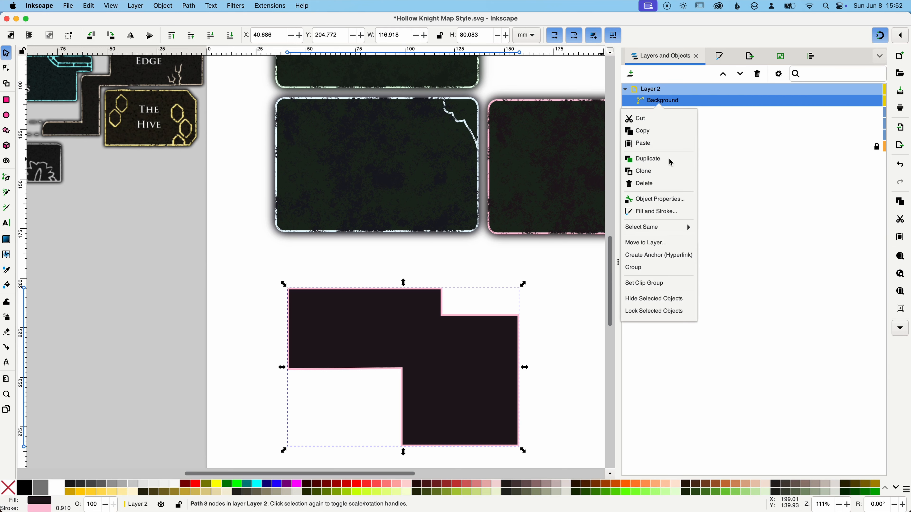
{"action": "left_click", "coordinate": [669, 159]}
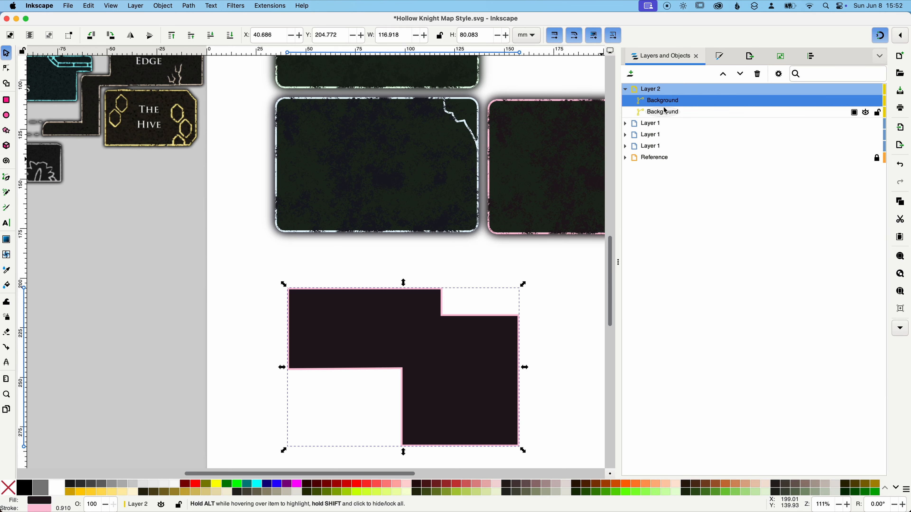
{"action": "double_click", "coordinate": [692, 101]}
{"action": "type", "text": "Forgrou"}
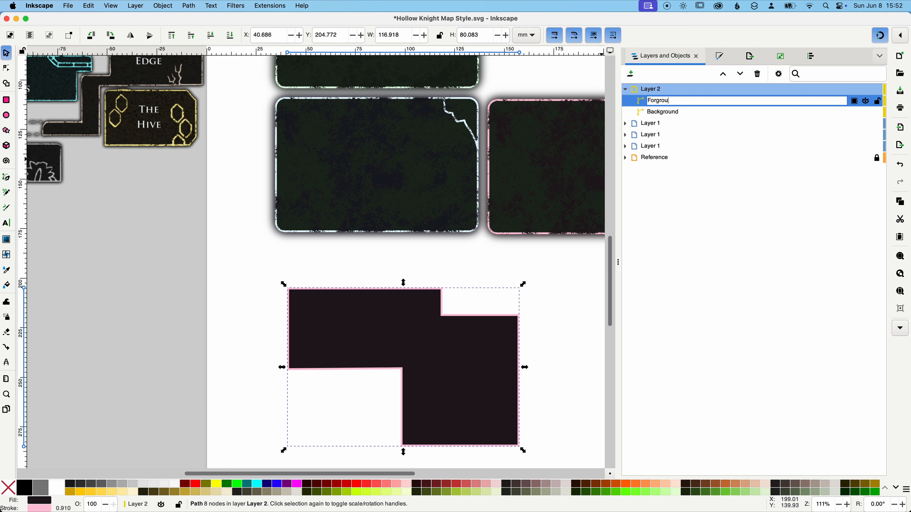
{"action": "type", "text": "nd"}
{"action": "key", "text": "Return"}
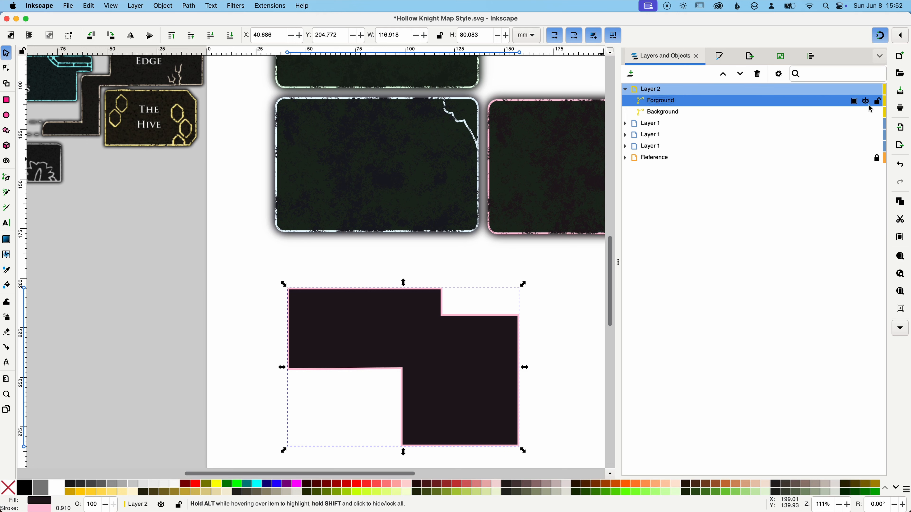
- Hide Forground, then give Layer 2's Background path the fill 1e171aff and remove its stroke
{"action": "left_click", "coordinate": [650, 112]}
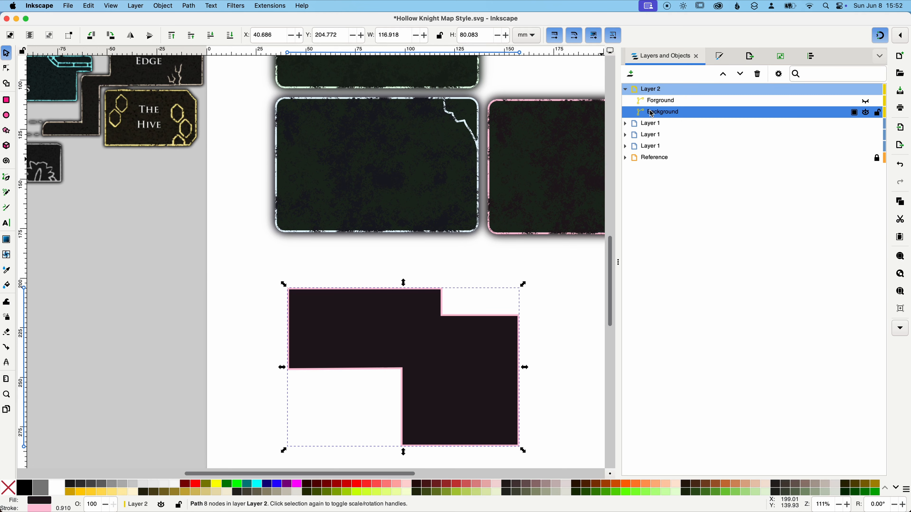
{"action": "left_click", "coordinate": [718, 56]}
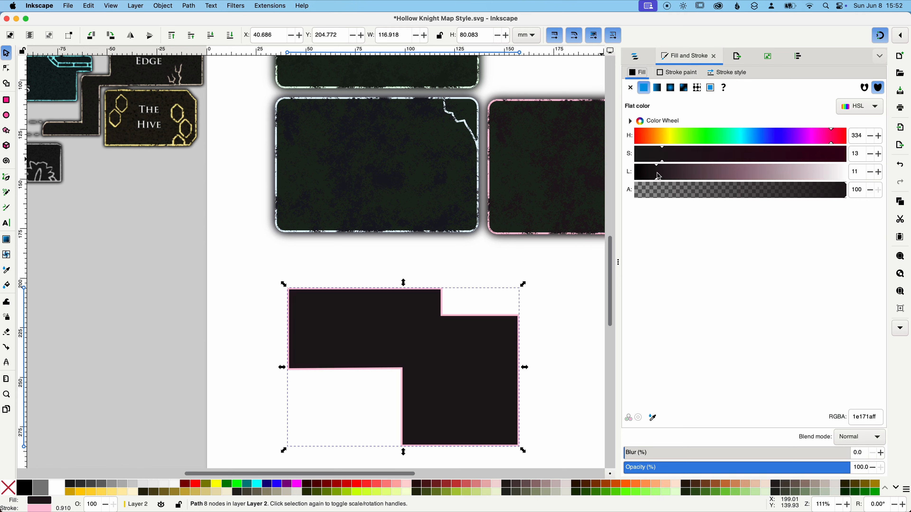
{"action": "left_click", "coordinate": [677, 73]}
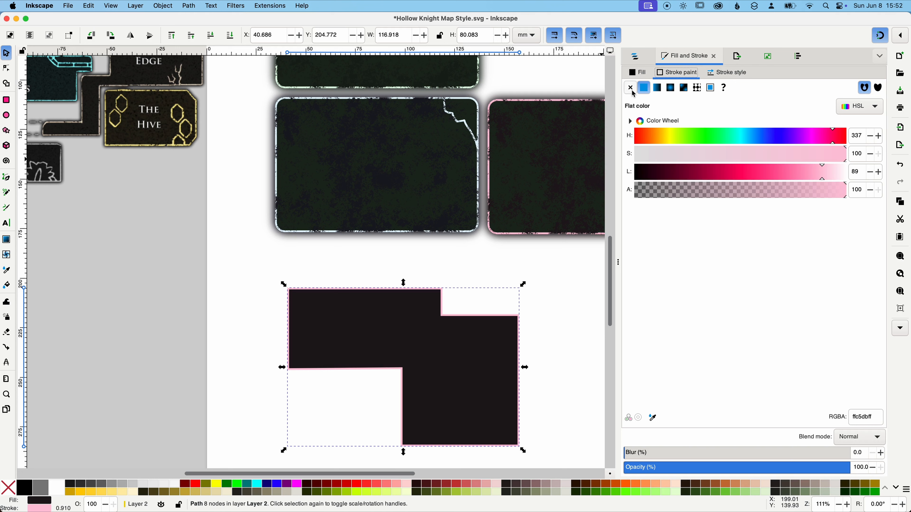
{"action": "left_click", "coordinate": [630, 88]}
{"action": "left_click", "coordinate": [636, 56]}
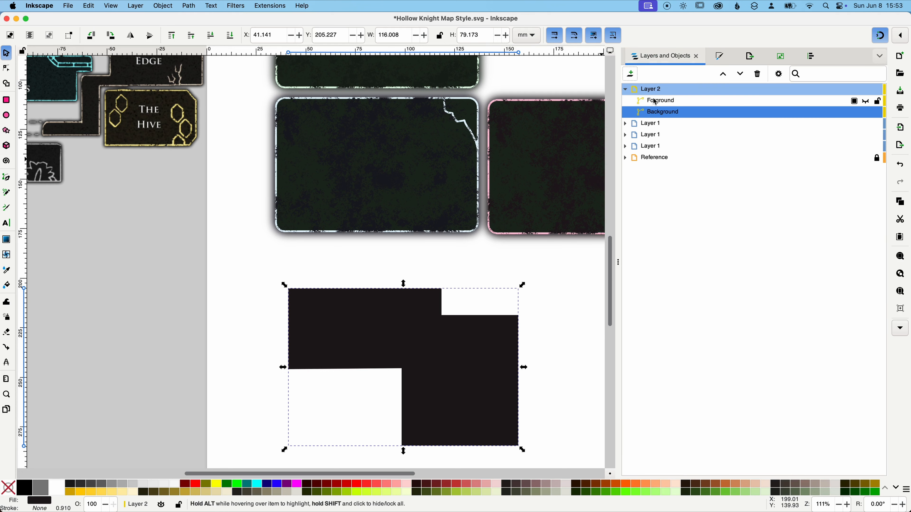
- Unhide the Forground path, move it aside to check the Background beneath, and undo the move
{"action": "left_click", "coordinate": [687, 104]}
{"action": "left_click", "coordinate": [866, 102]}
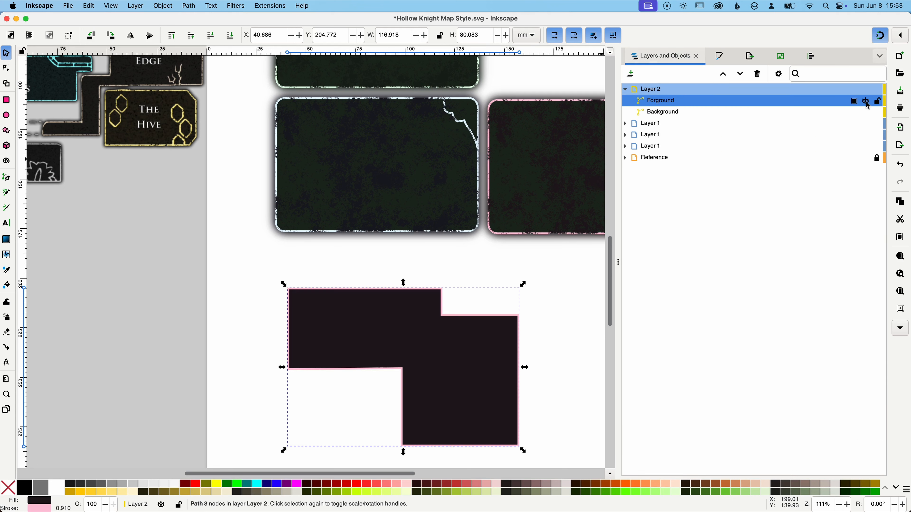
{"action": "left_click_drag", "start_coordinate": [463, 363], "coordinate": [526, 312]}
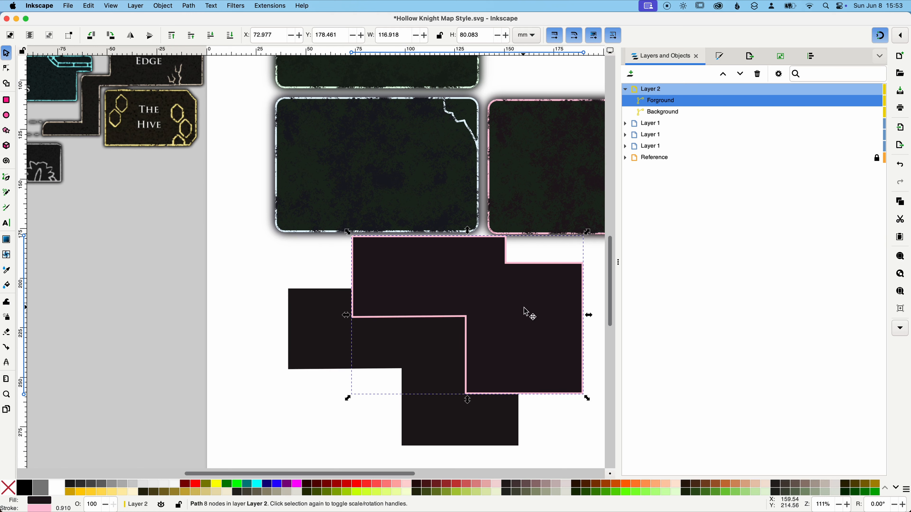
{"action": "key", "text": "super+z"}
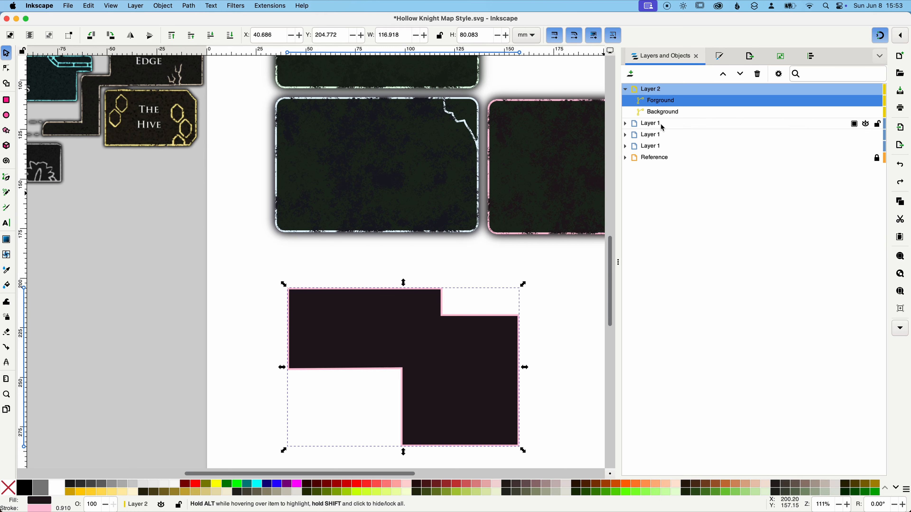
- Import noise textures.png from the Sources folder in Finder into the drawing as an embedded image with the default options
{"action": "key", "text": "super+Tab"}
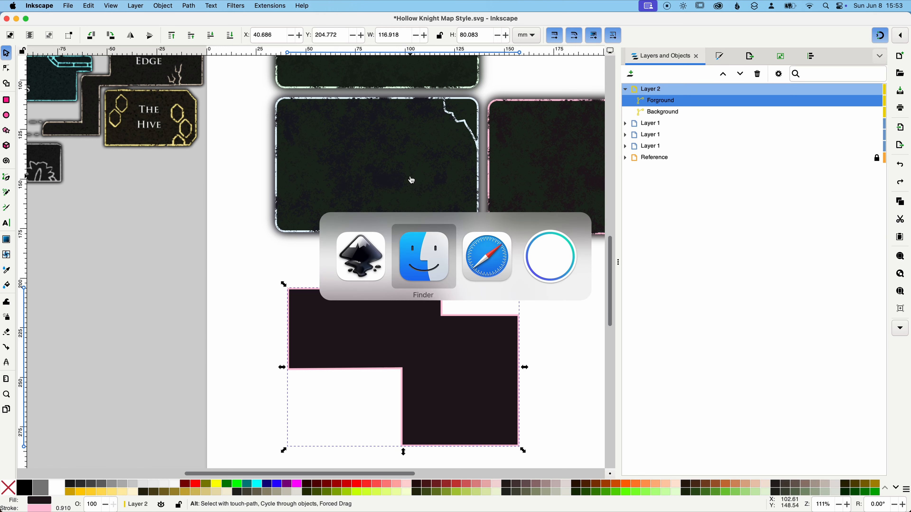
{"action": "right_click", "coordinate": [462, 227]}
{"action": "key", "text": "Escape"}
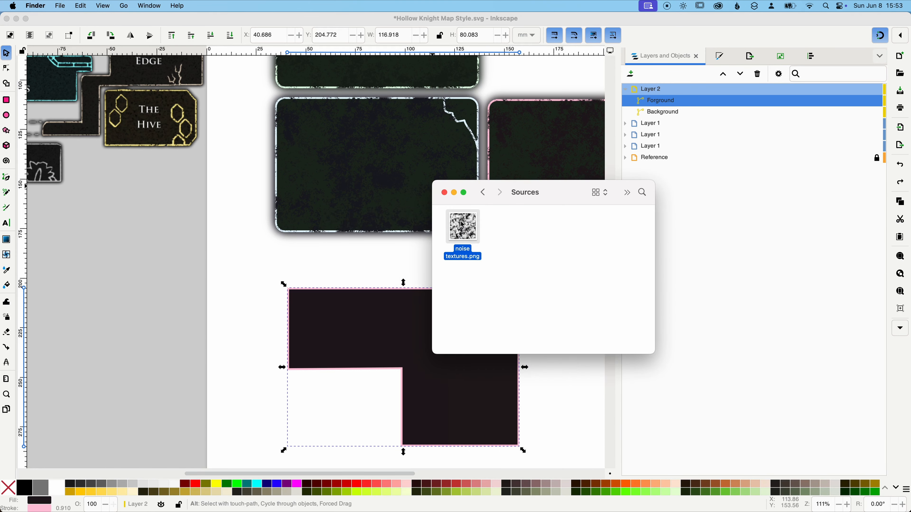
{"action": "left_click_drag", "start_coordinate": [463, 227], "coordinate": [275, 260]}
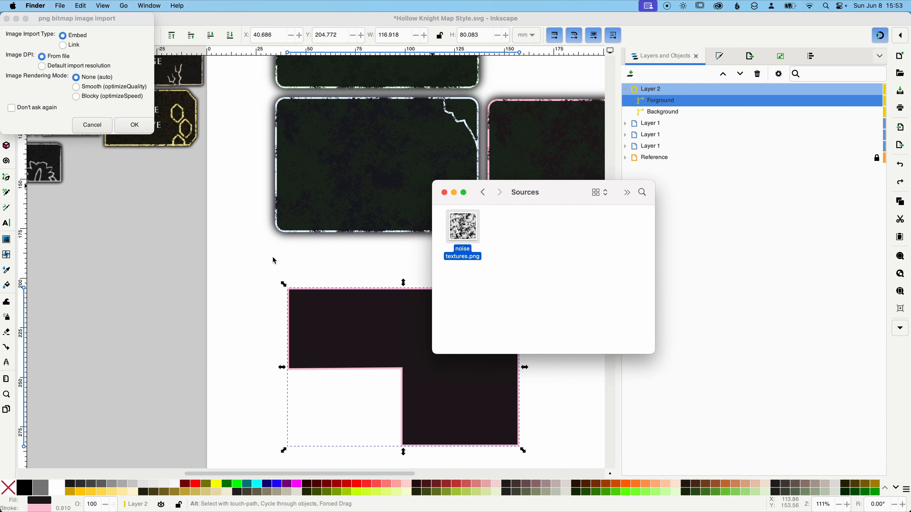
{"action": "left_click", "coordinate": [131, 124]}
{"action": "left_click", "coordinate": [132, 124]}
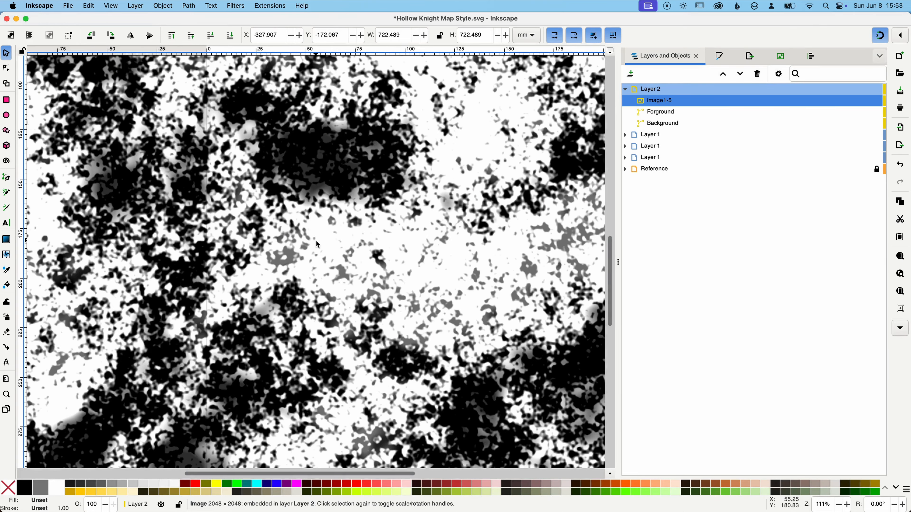
- Scale the noise image down to about 146 mm square and place it so it covers the whole stepped shape
{"action": "scroll", "coordinate": [315, 241], "scroll_direction": "down", "scroll_amount": 5}
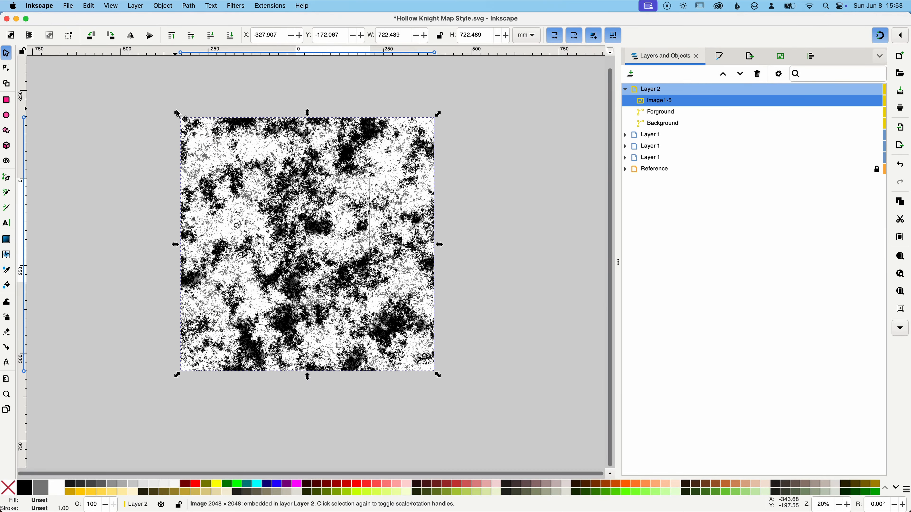
{"action": "left_click_drag", "start_coordinate": [178, 114], "coordinate": [342, 309]}
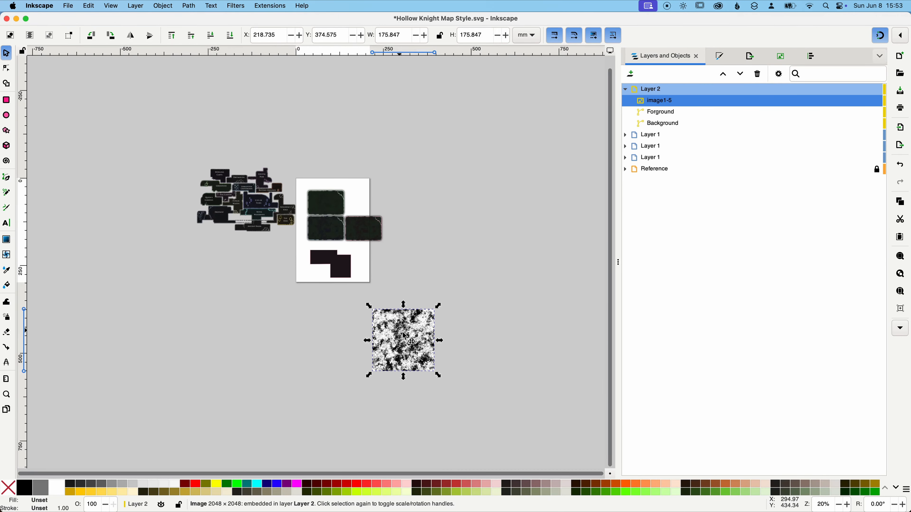
{"action": "left_click_drag", "start_coordinate": [406, 336], "coordinate": [343, 264]}
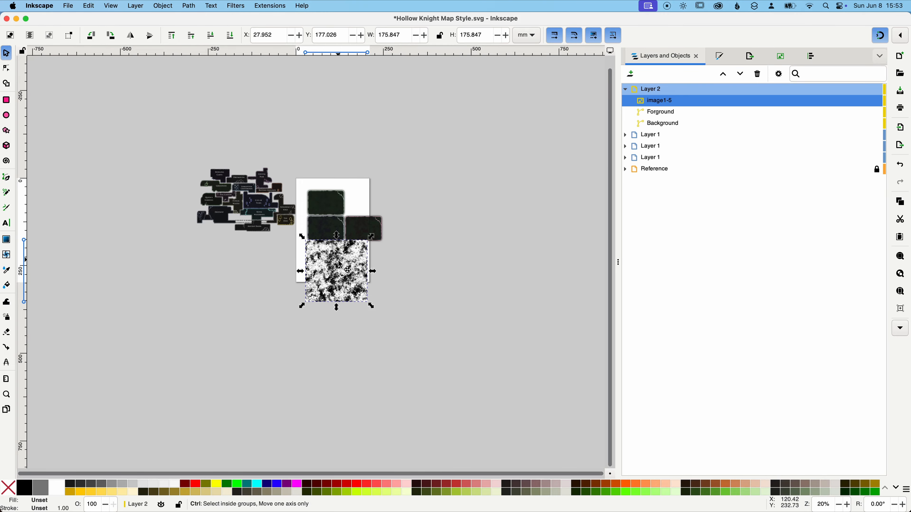
{"action": "scroll", "coordinate": [342, 263], "scroll_direction": "up", "scroll_amount": 4}
{"action": "left_click_drag", "start_coordinate": [460, 434], "coordinate": [463, 392]}
{"action": "left_click_drag", "start_coordinate": [369, 298], "coordinate": [363, 287]}
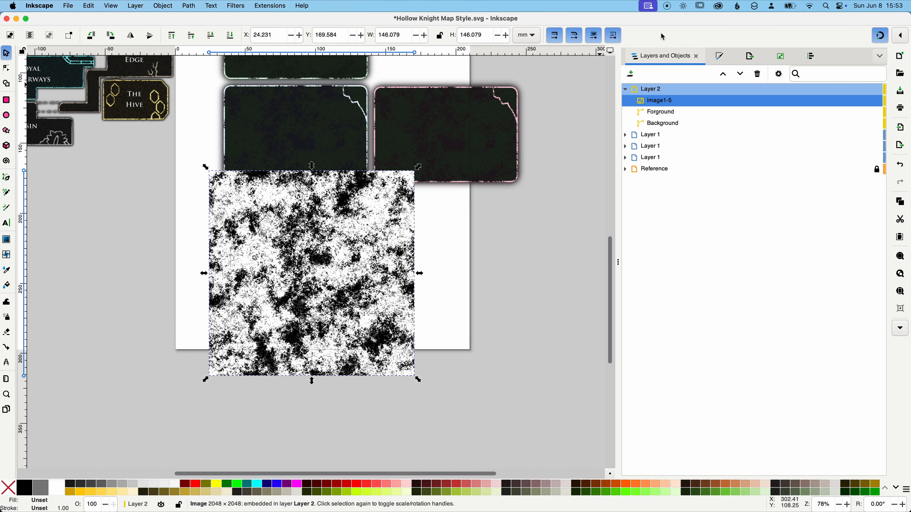
- Use the noise image as a mask on Layer 2's Forground path
{"action": "left_click", "coordinate": [659, 113], "text": "shift"}
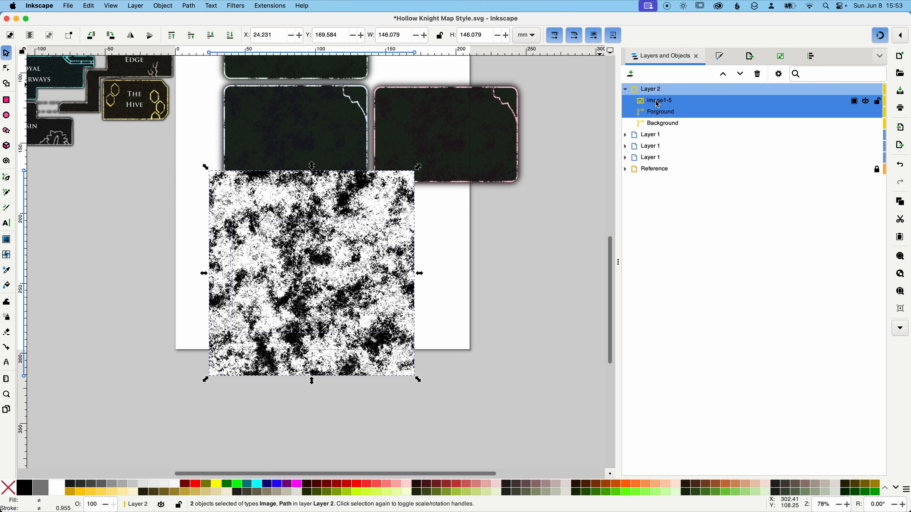
{"action": "left_click", "coordinate": [163, 6]}
{"action": "mouse_move", "coordinate": [197, 135]}
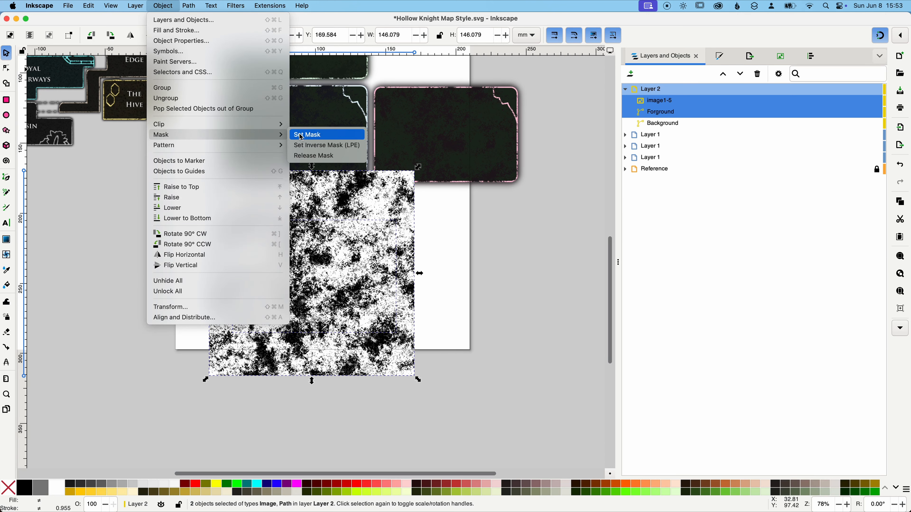
{"action": "left_click", "coordinate": [302, 136]}
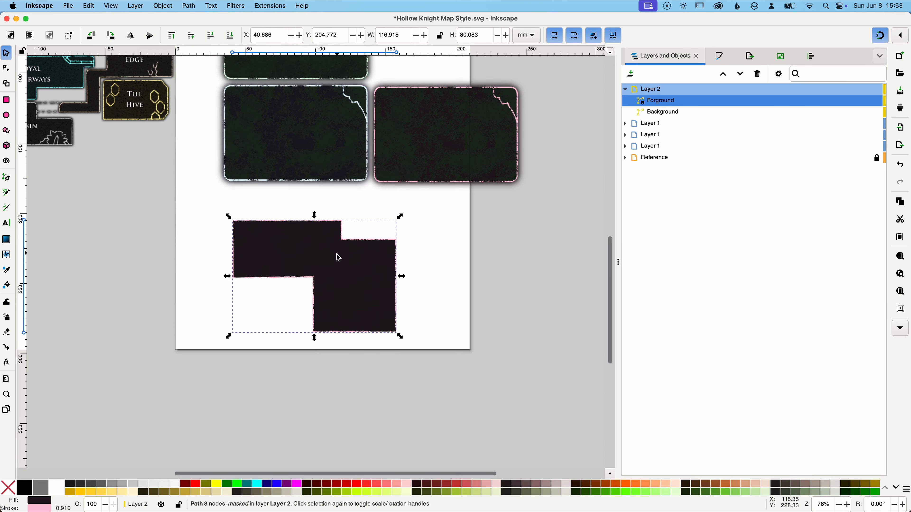
- Apply an outer Drop Shadow with 2.0 px blur radius and zero offsets twice to Layer 2's Background path
{"action": "scroll", "coordinate": [338, 256], "scroll_direction": "up", "scroll_amount": 1}
{"action": "scroll", "coordinate": [336, 261], "scroll_direction": "up", "scroll_amount": 1}
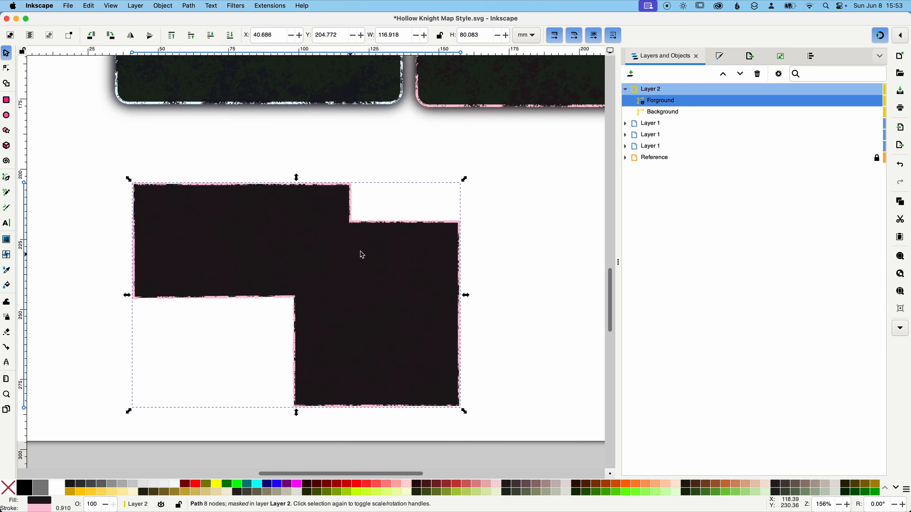
{"action": "left_click", "coordinate": [673, 114]}
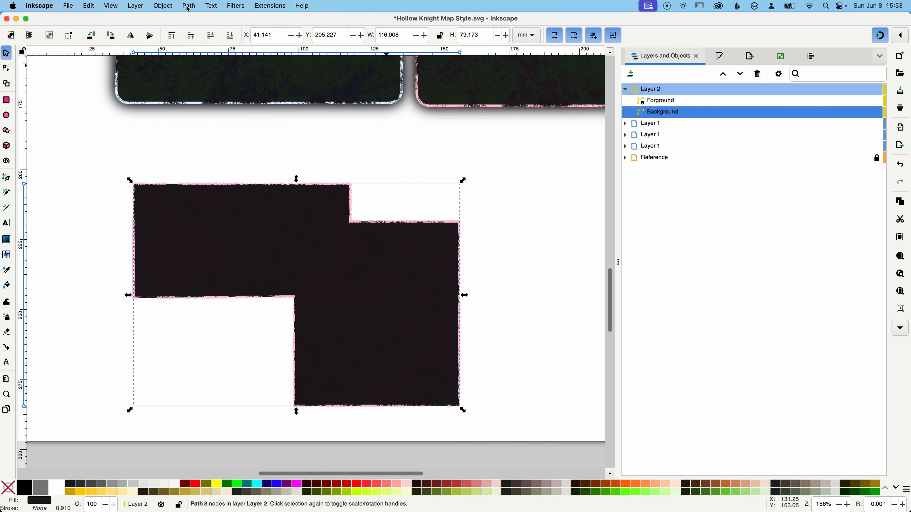
{"action": "left_click", "coordinate": [193, 10]}
{"action": "mouse_move", "coordinate": [236, 6]}
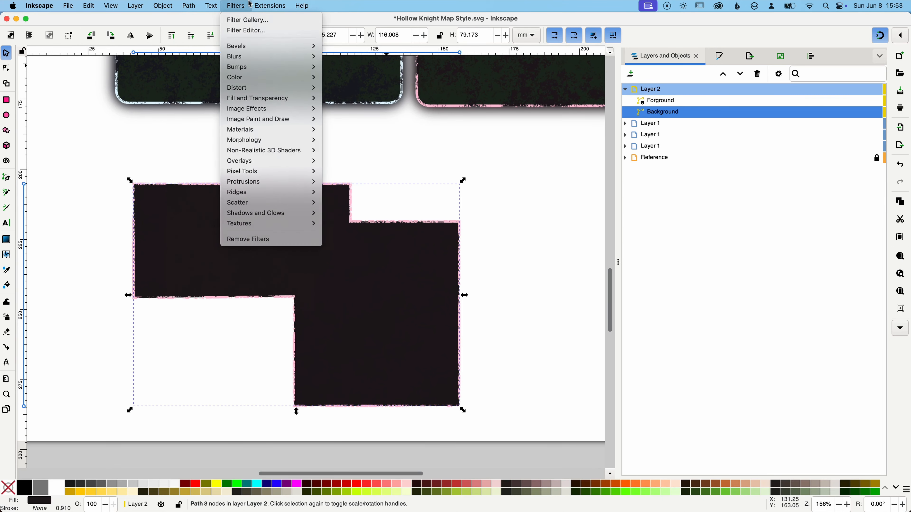
{"action": "mouse_move", "coordinate": [269, 213]}
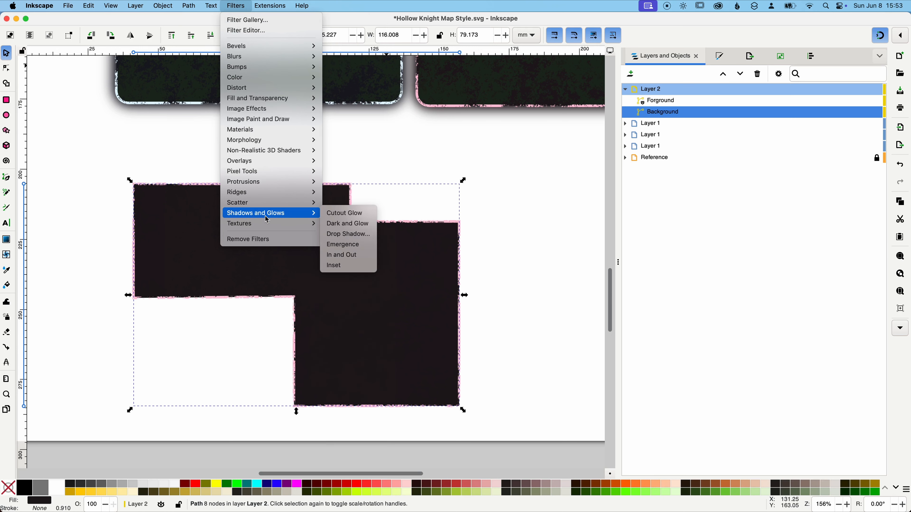
{"action": "left_click", "coordinate": [344, 234]}
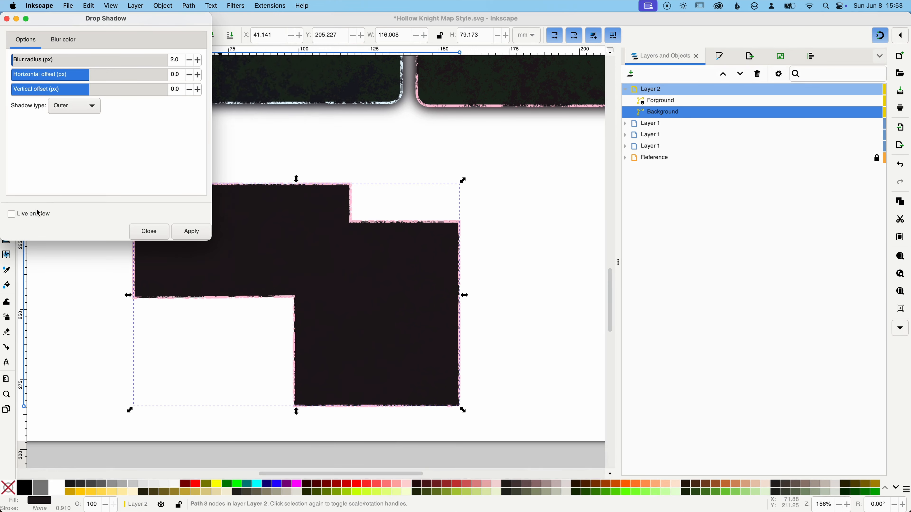
{"action": "left_click", "coordinate": [39, 213]}
{"action": "left_click", "coordinate": [192, 233]}
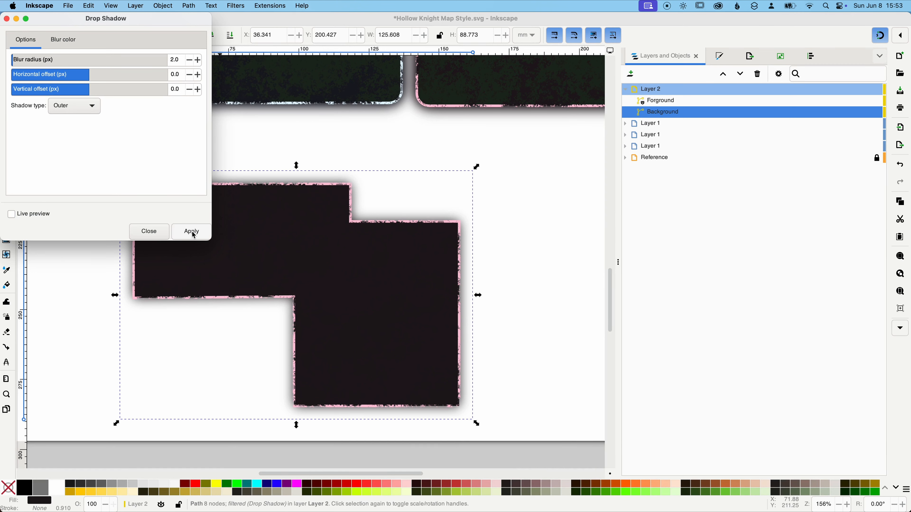
{"action": "left_click", "coordinate": [193, 234]}
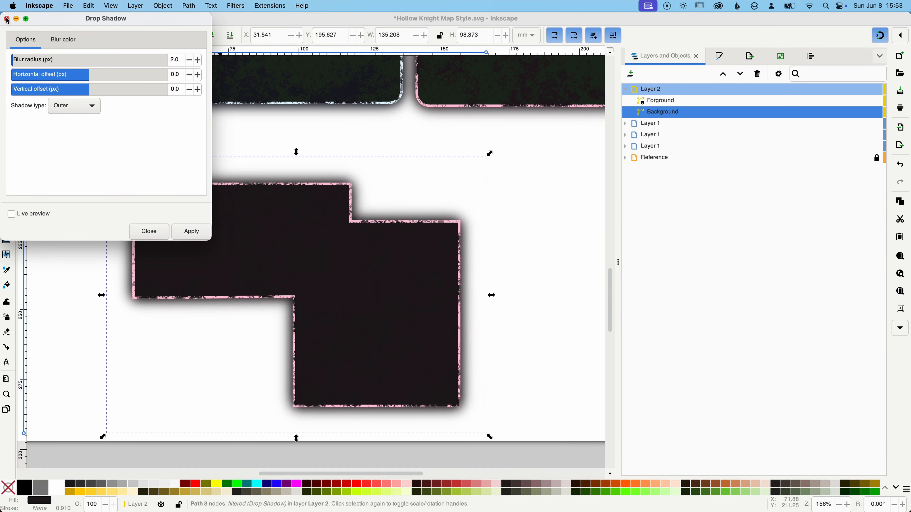
- Close the Drop Shadow dialog and lighten the fill of Layer 2's Forground path to an HSL lightness of 13
{"action": "left_click", "coordinate": [149, 232]}
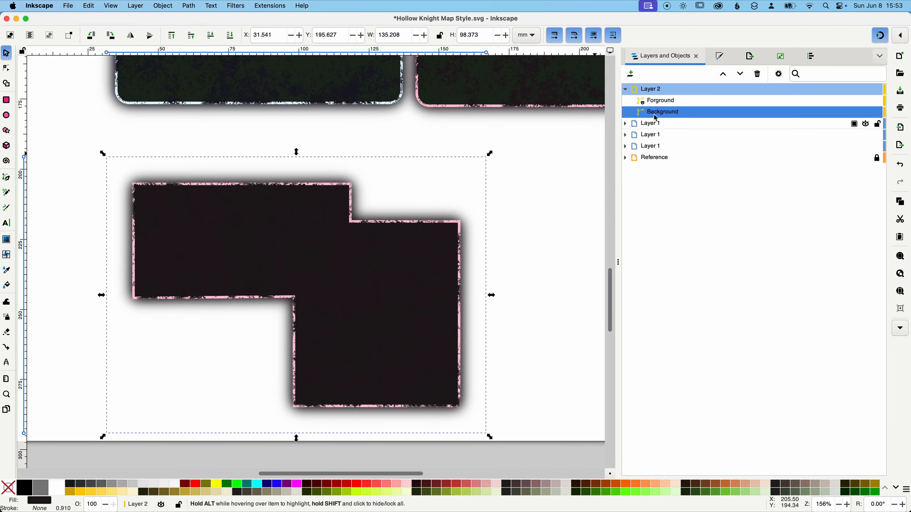
{"action": "left_click", "coordinate": [656, 100]}
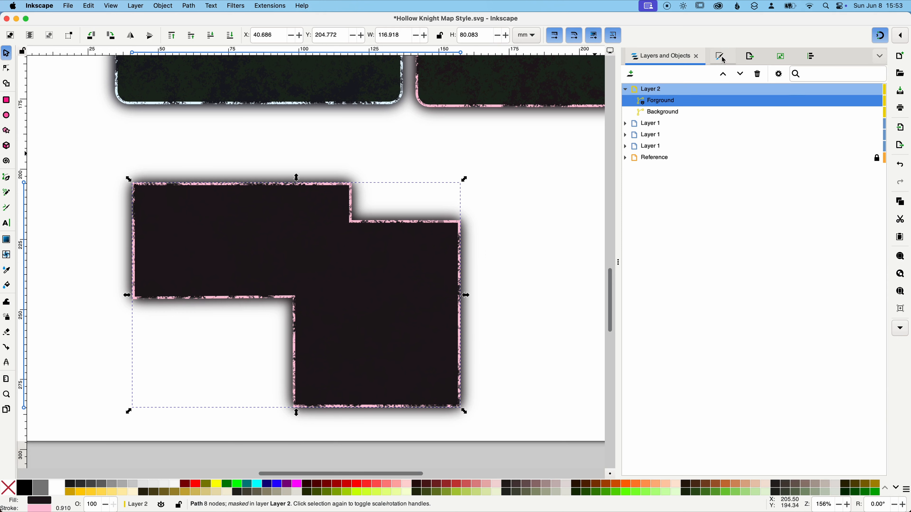
{"action": "left_click", "coordinate": [721, 57]}
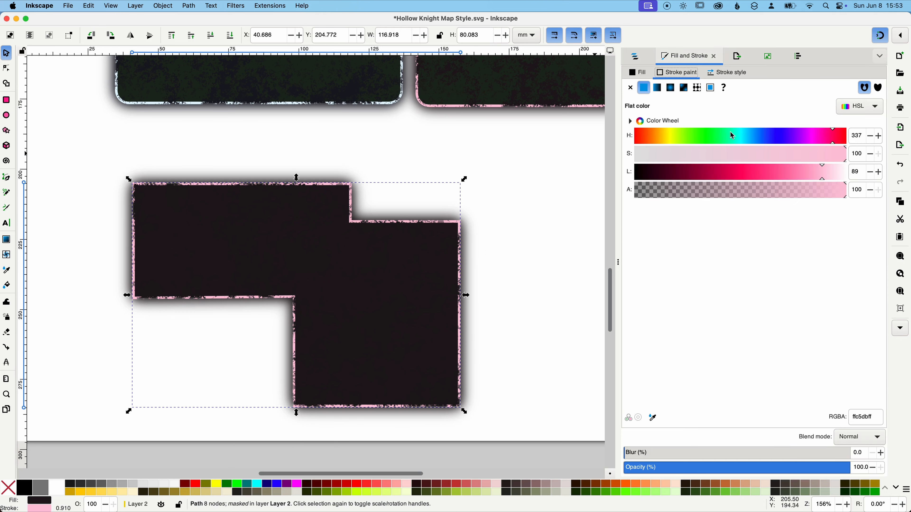
{"action": "left_click", "coordinate": [638, 73]}
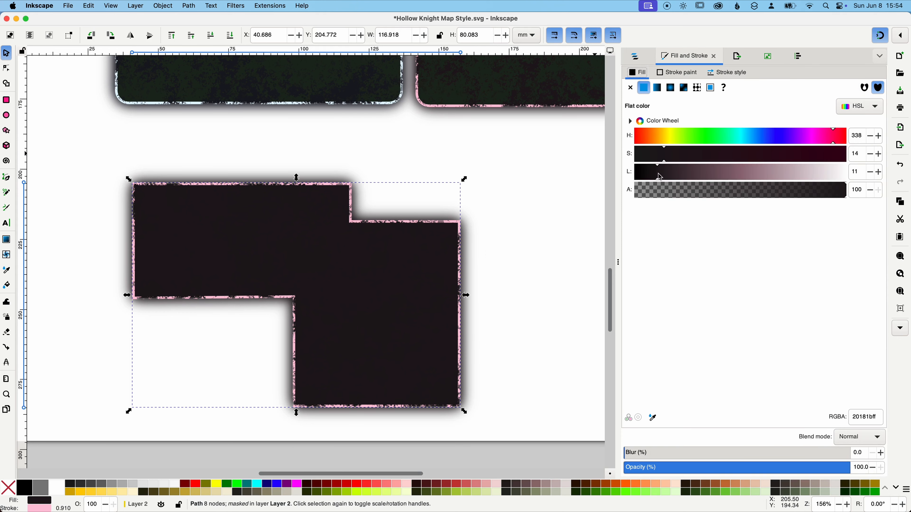
{"action": "left_click_drag", "start_coordinate": [659, 176], "coordinate": [677, 178]}
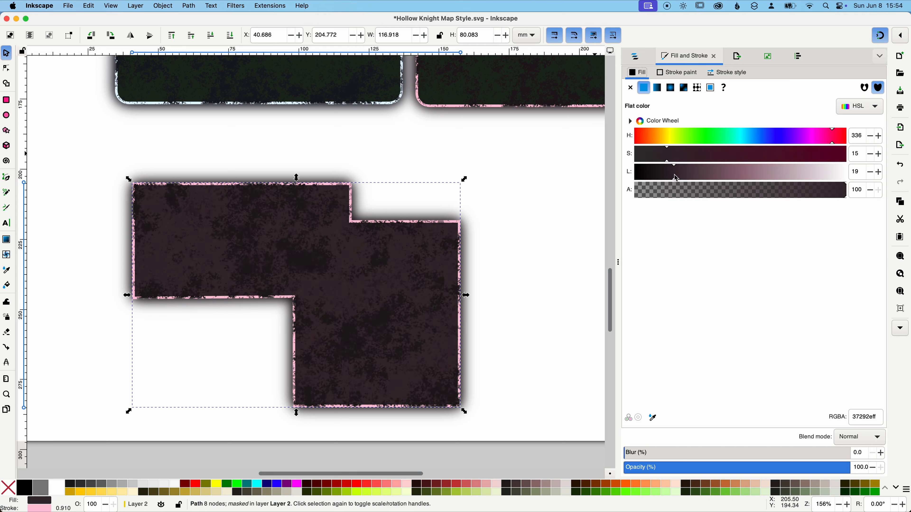
{"action": "left_click_drag", "start_coordinate": [669, 176], "coordinate": [666, 177]}
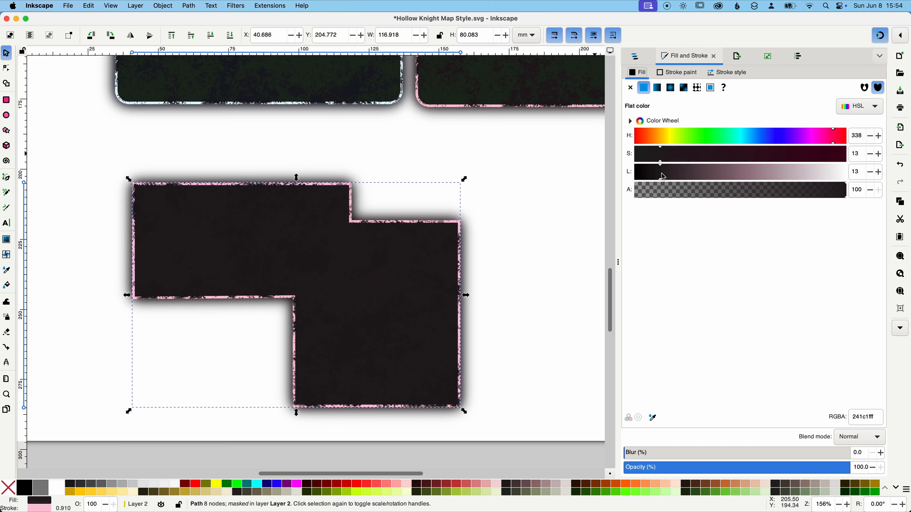
{"action": "left_click", "coordinate": [549, 262]}
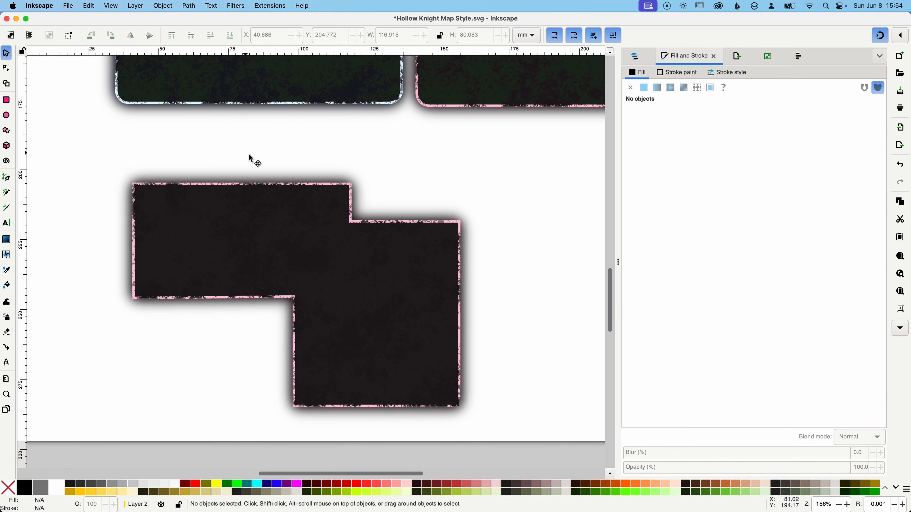
- Examine the finished stepped region beside the recoloured map regions and the reference map, at full-page scale and close up
{"action": "scroll", "coordinate": [259, 154], "scroll_direction": "down", "scroll_amount": 3}
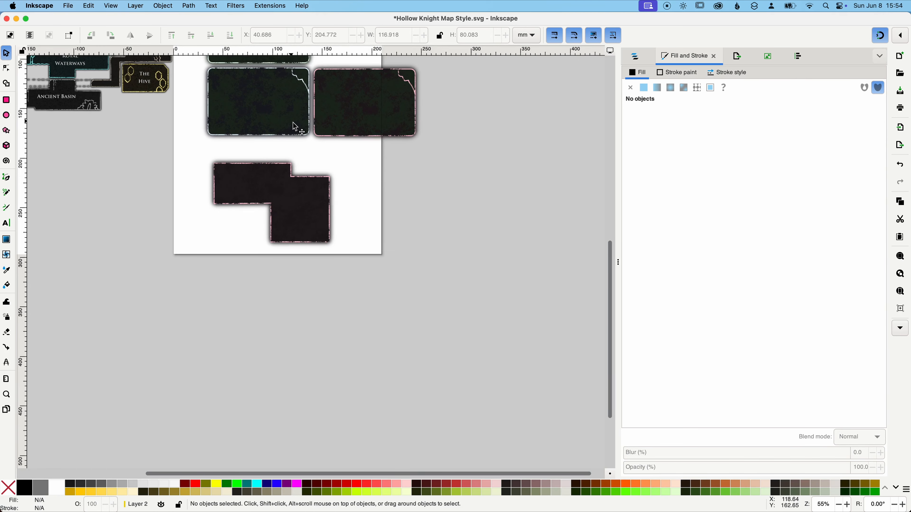
{"action": "key", "text": "space"}
{"action": "left_click_drag", "start_coordinate": [296, 125], "coordinate": [429, 327]}
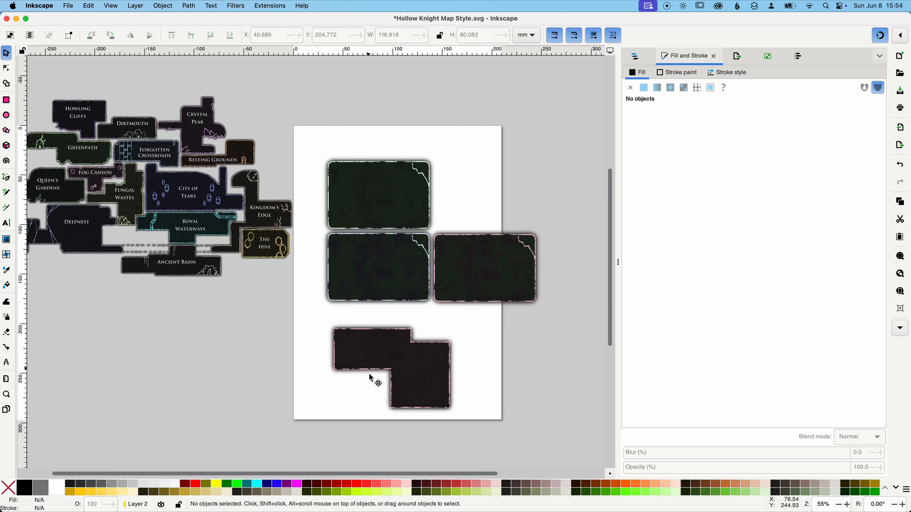
{"action": "key", "text": "space"}
{"action": "left_click_drag", "start_coordinate": [373, 371], "coordinate": [356, 296]}
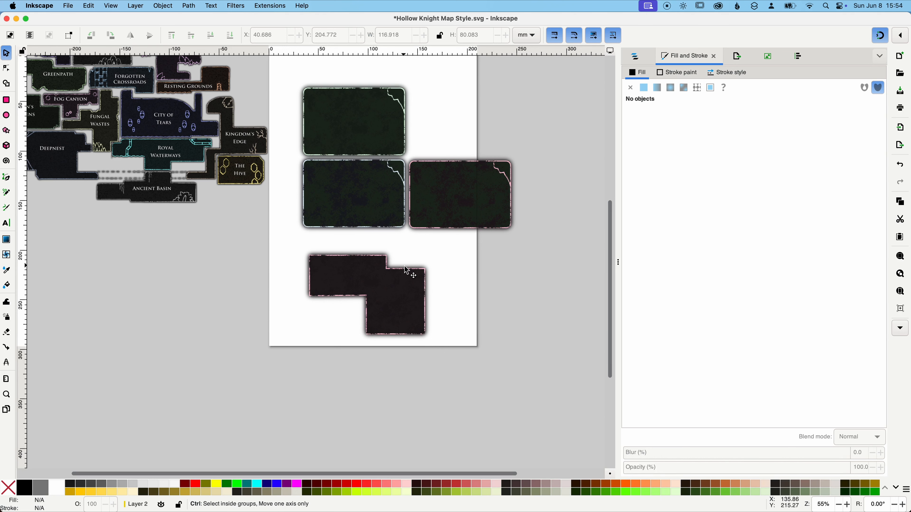
{"action": "scroll", "coordinate": [406, 268], "scroll_direction": "up", "scroll_amount": 4, "text": "ctrl"}
{"action": "scroll", "coordinate": [406, 318], "scroll_direction": "down", "scroll_amount": 2, "text": "ctrl"}
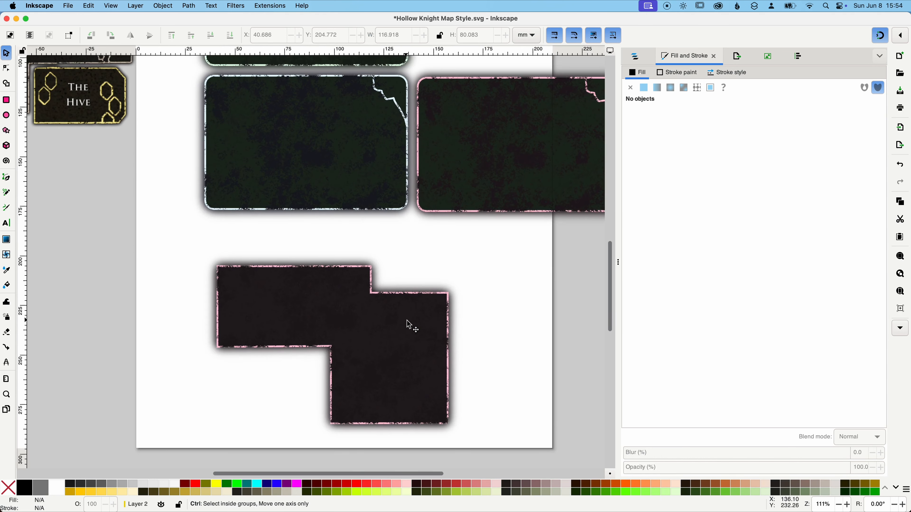
{"action": "left_click", "coordinate": [406, 336]}
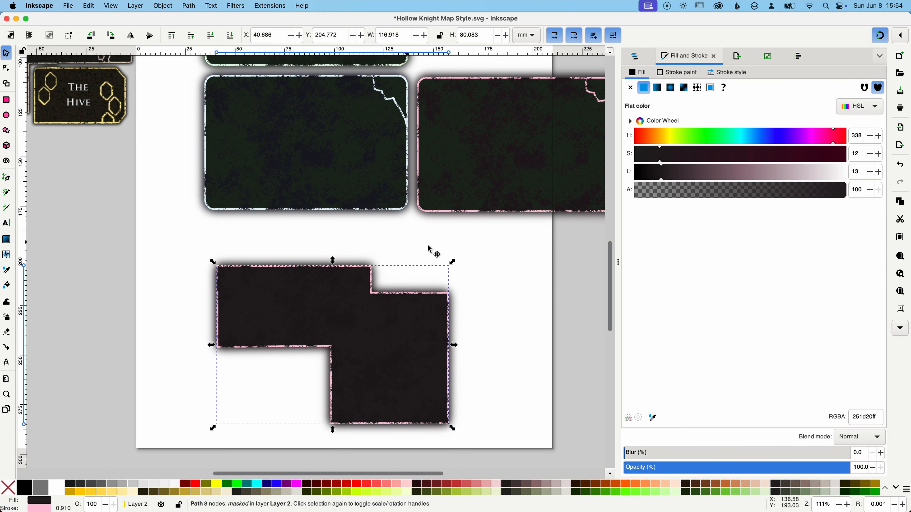
{"action": "left_click", "coordinate": [505, 275]}
{"action": "scroll", "coordinate": [529, 291], "scroll_direction": "down", "scroll_amount": 3}
{"action": "scroll", "coordinate": [528, 291], "scroll_direction": "right", "scroll_amount": 3}
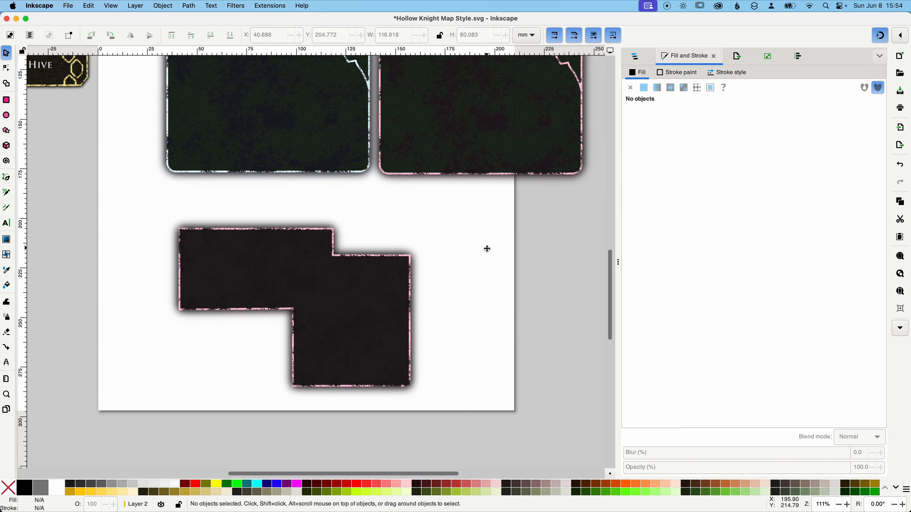